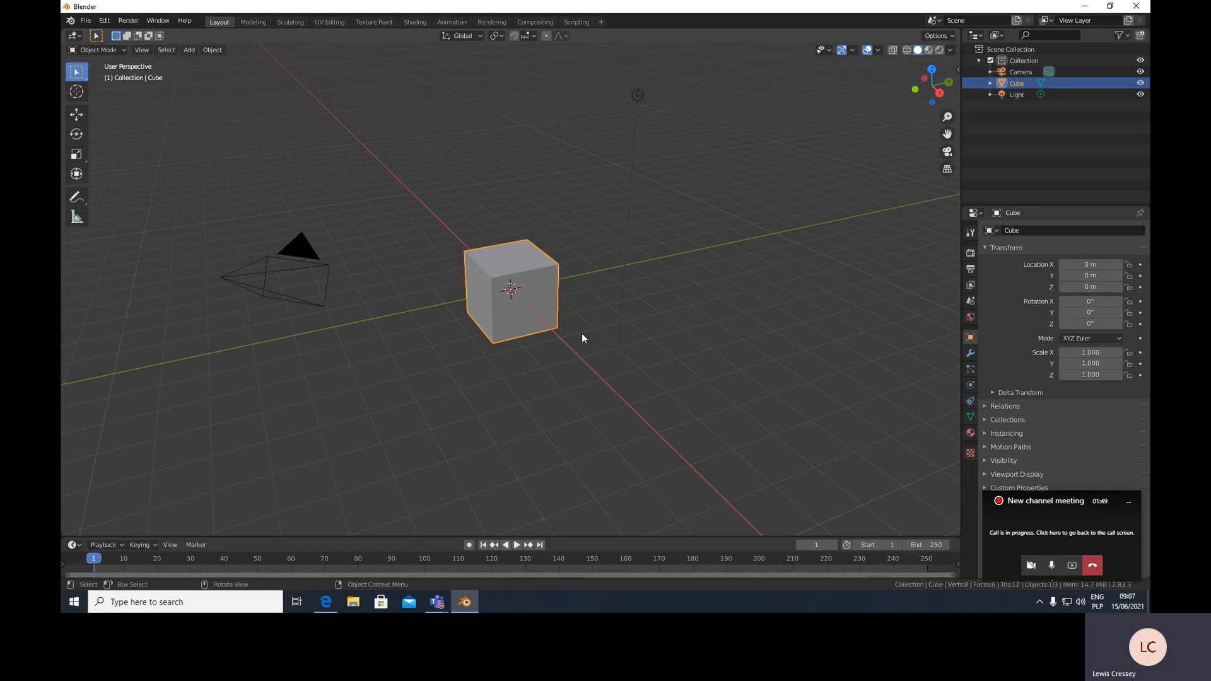
# Scale the default cube along the X axis to about 0.244, making it a thin slab.
pyautogui.moveTo(508, 316); pyautogui.dragTo(608, 325, button='middle')
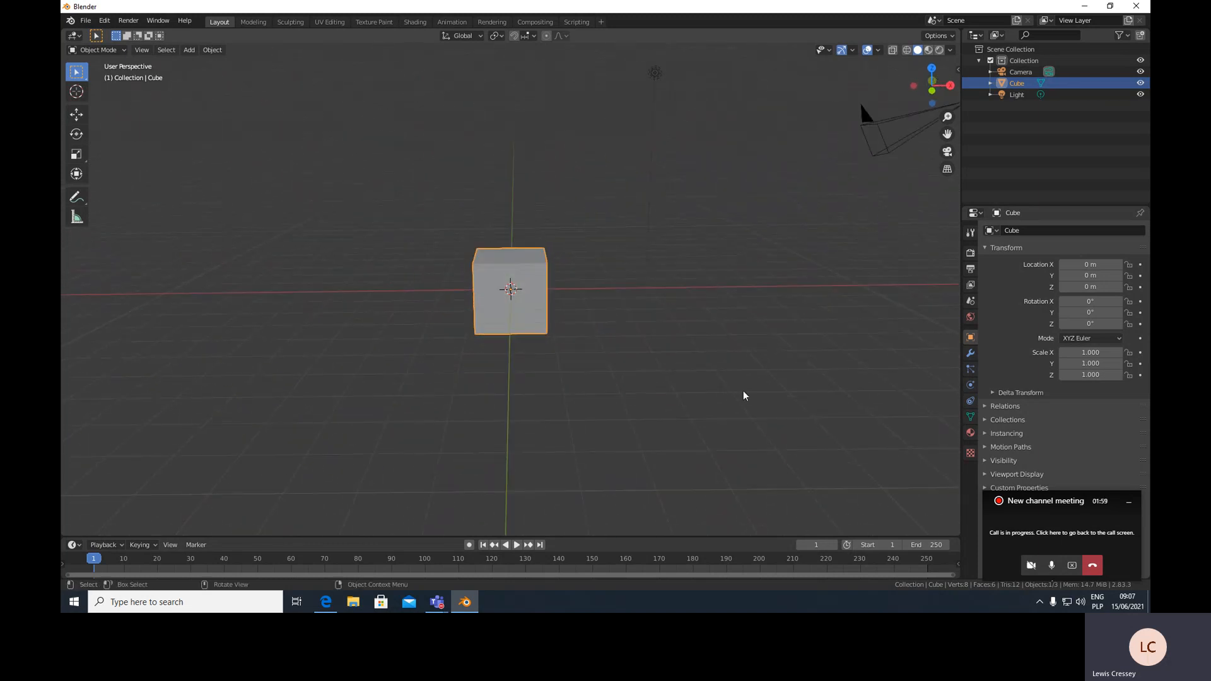
pyautogui.press('s')
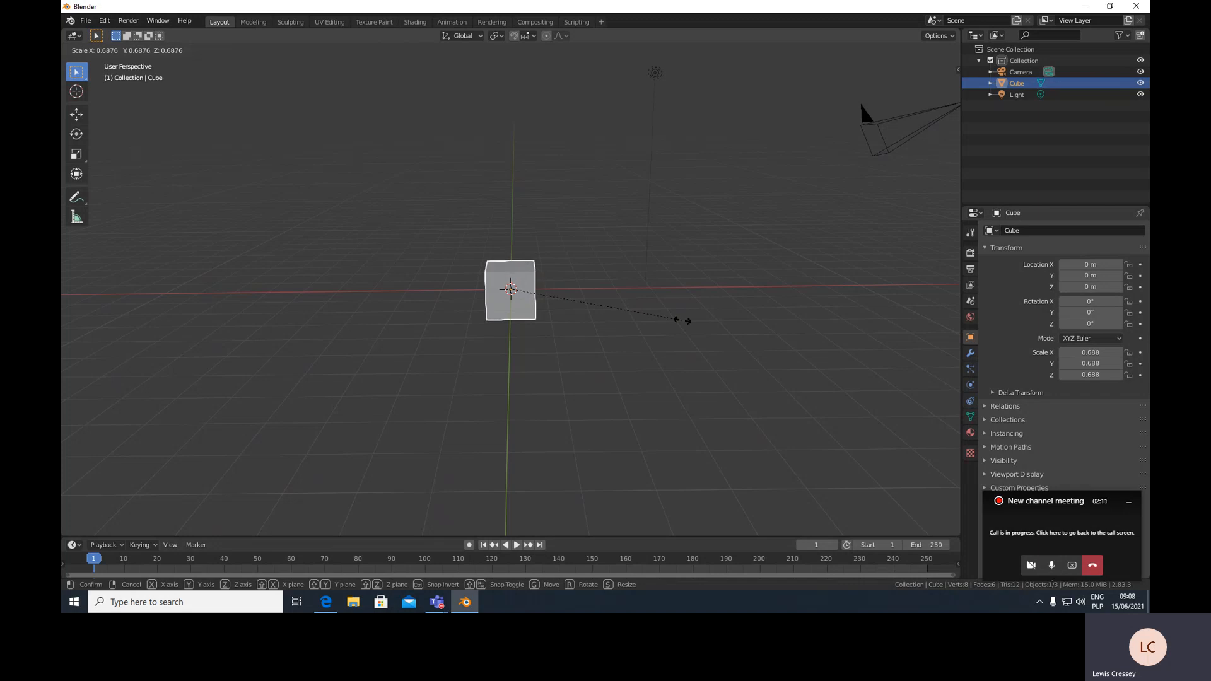
pyautogui.press('x')
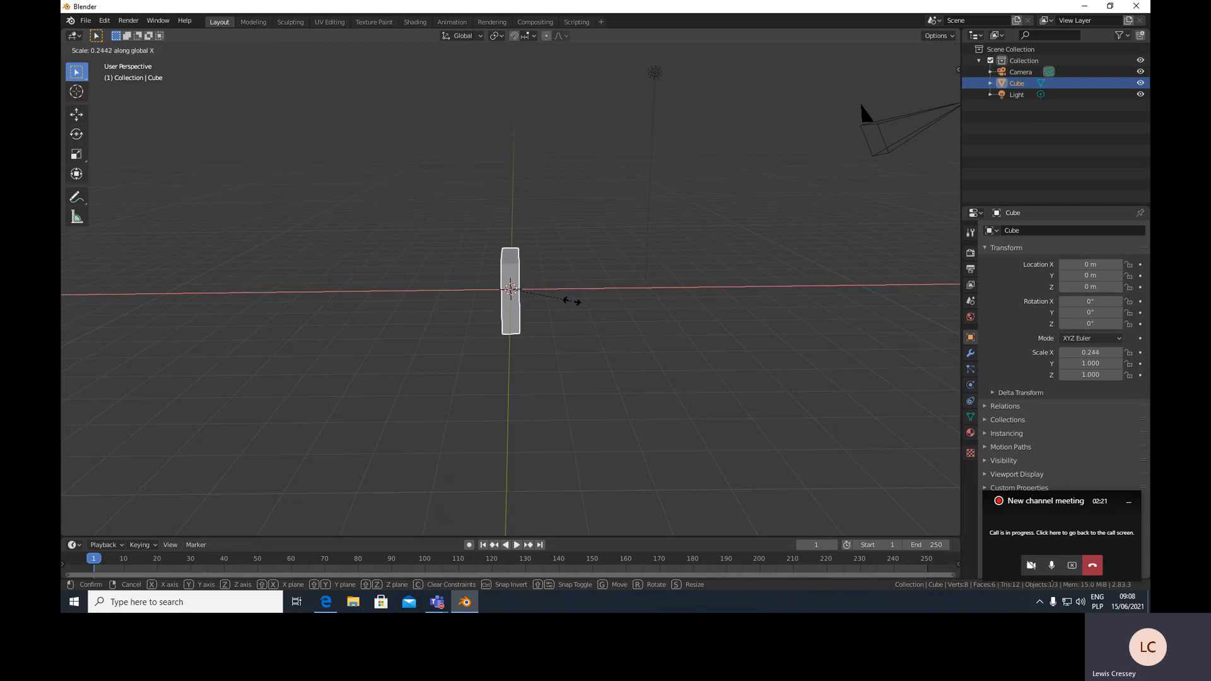
pyautogui.click(574, 307)
# Scale the slab along the Y axis to about 0.578 to narrow it into a domino shape.
pyautogui.moveTo(621, 379); pyautogui.dragTo(489, 384, button='middle')
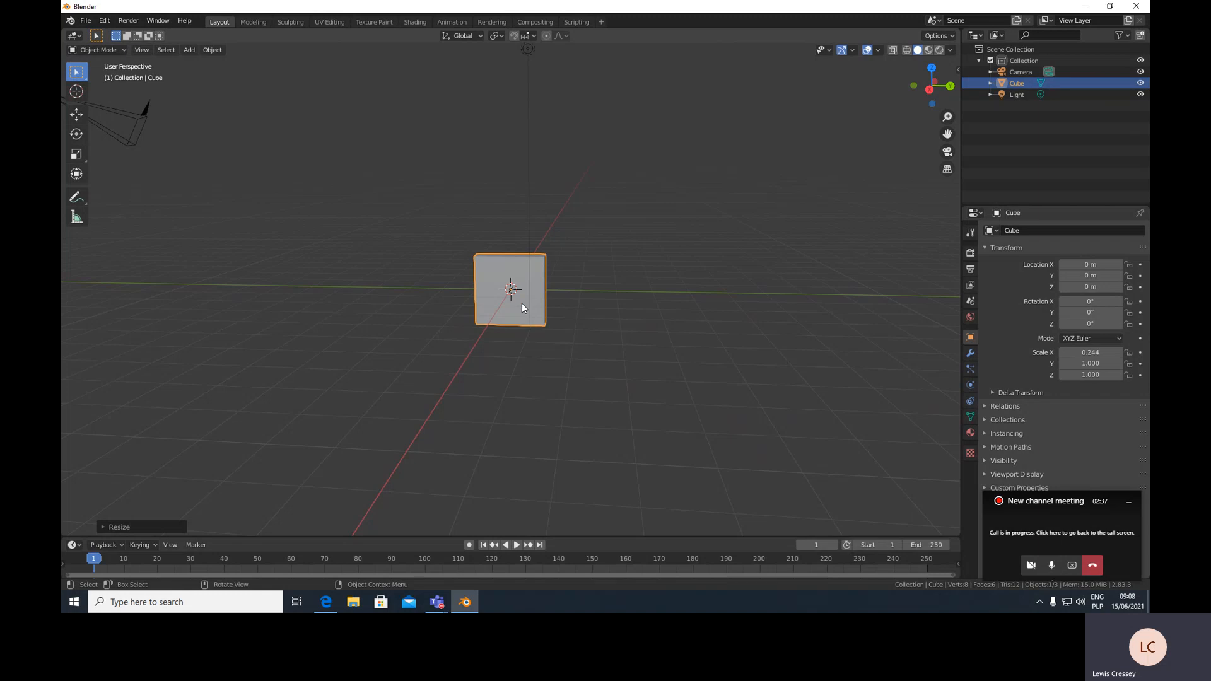
pyautogui.press('s')
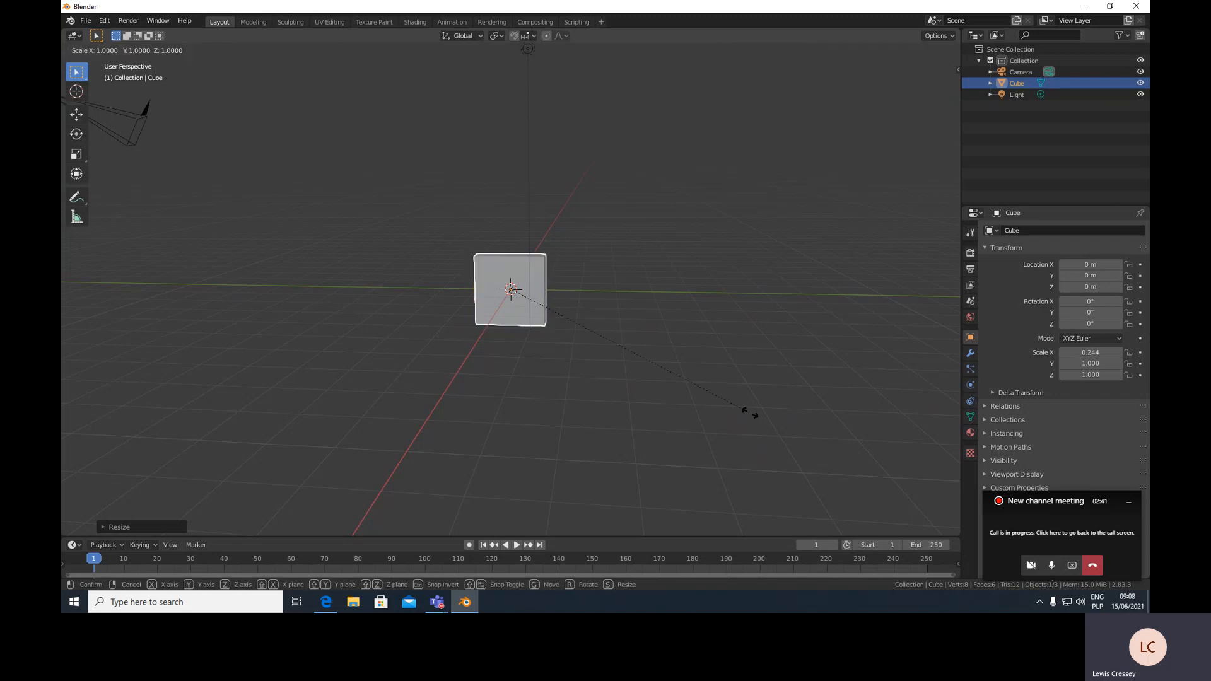
pyautogui.press('y')
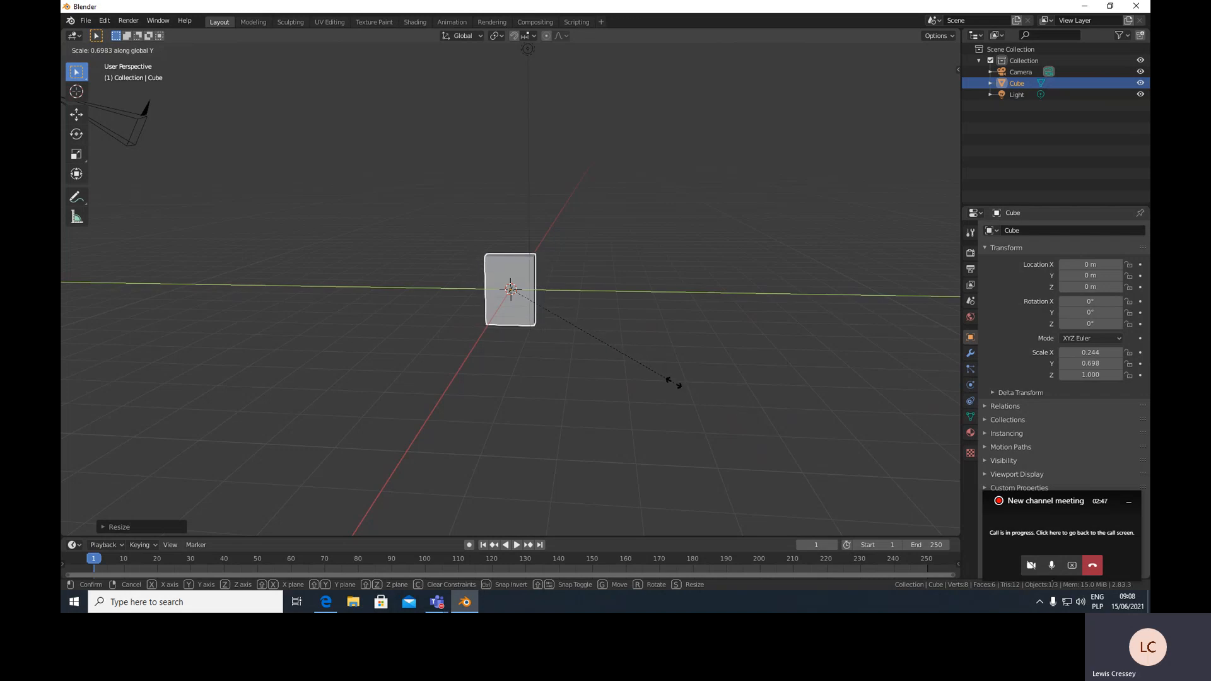
pyautogui.click(643, 370)
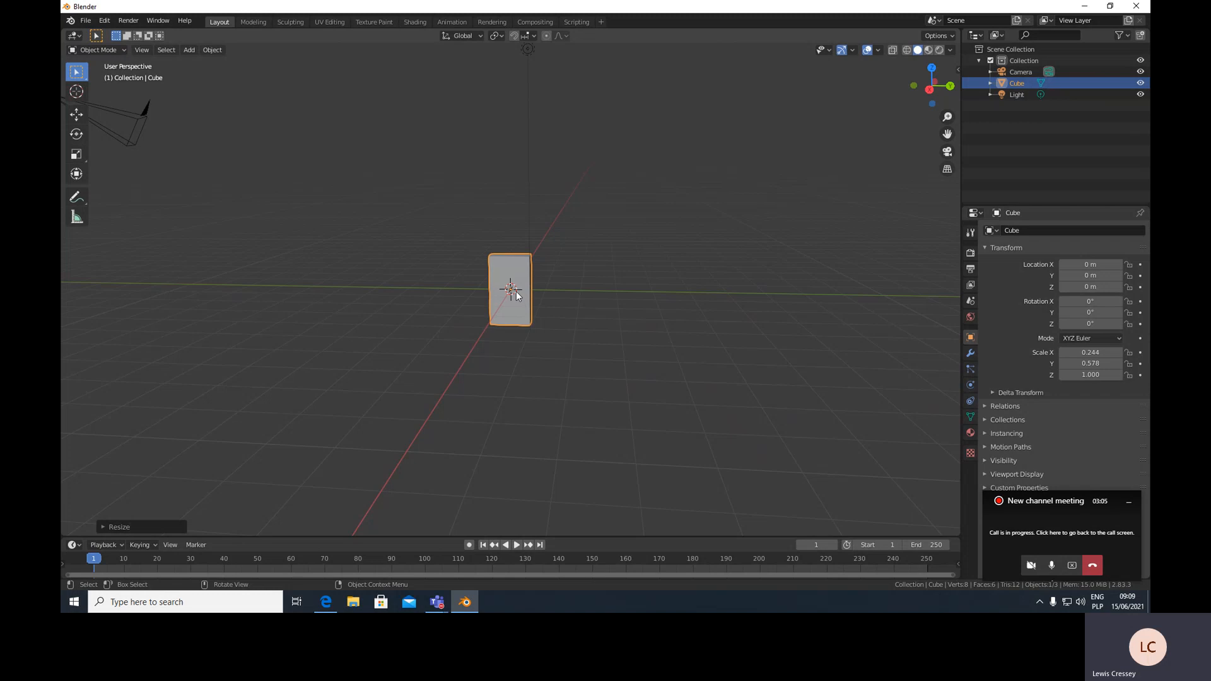
pyautogui.press('s')
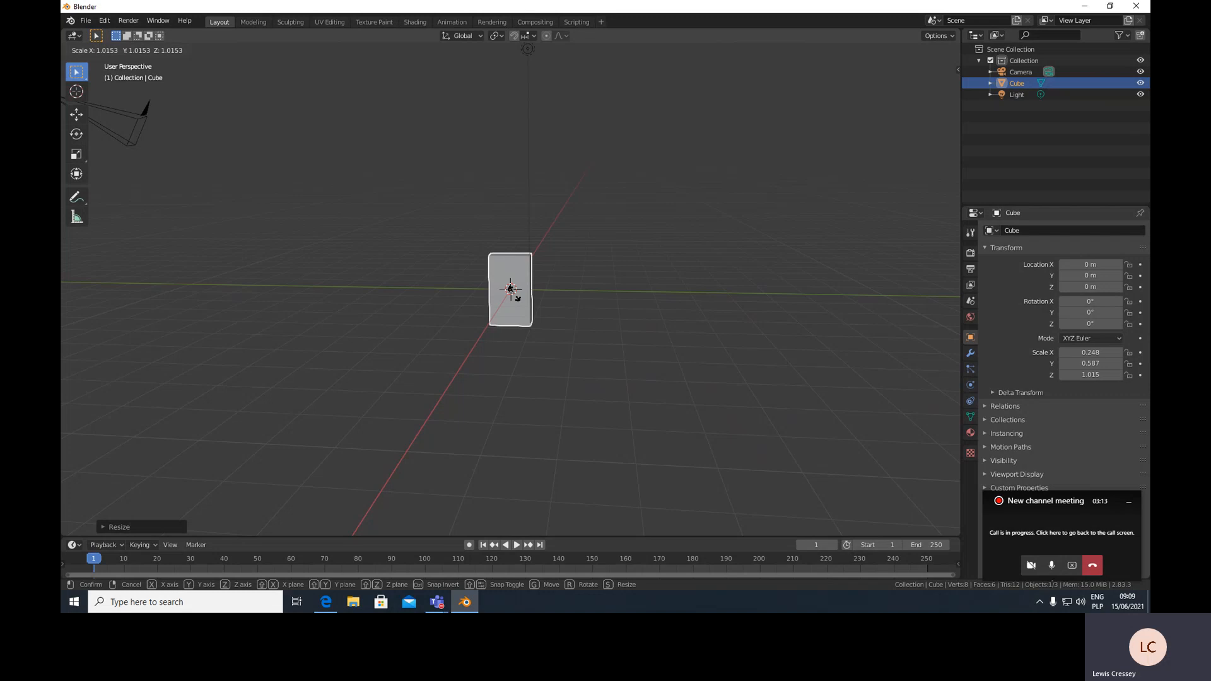
pyautogui.rightClick(514, 294)
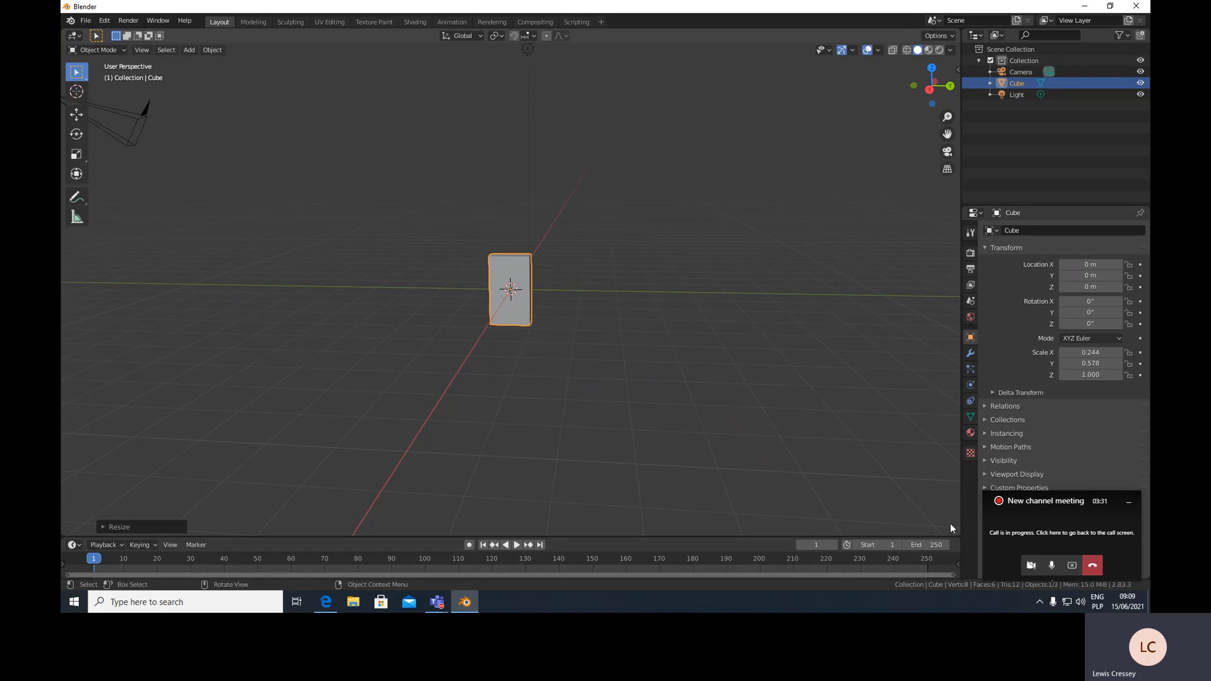
pyautogui.press('s')
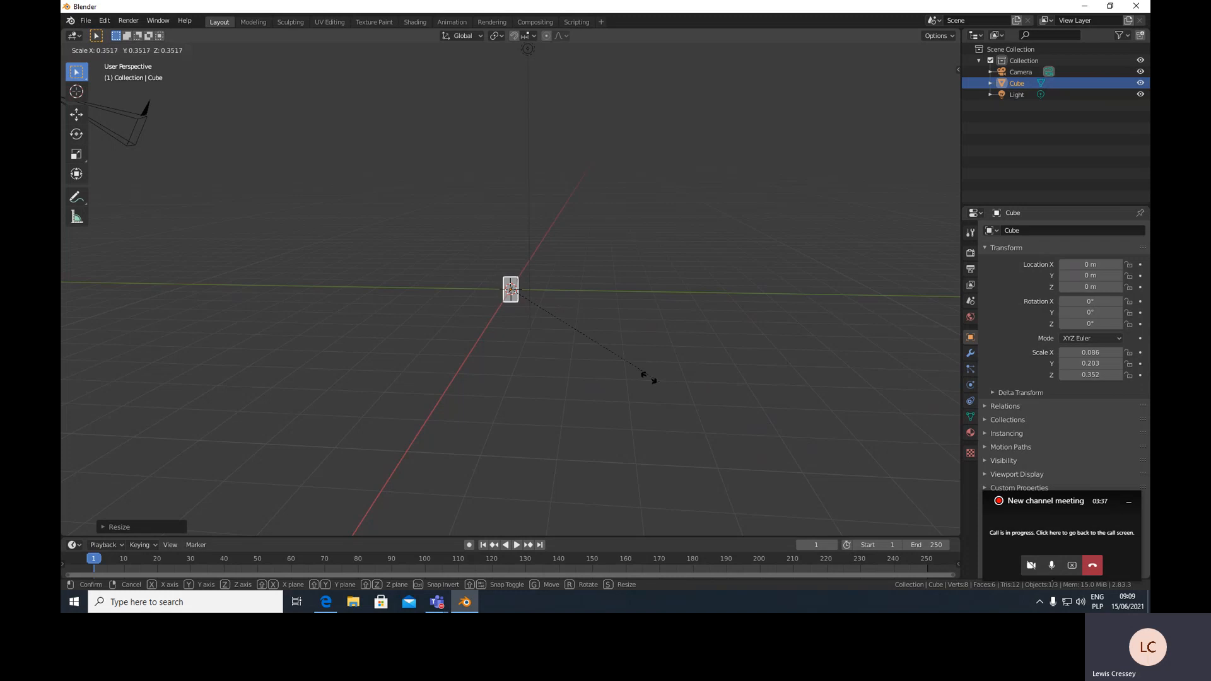
pyautogui.press('Escape')
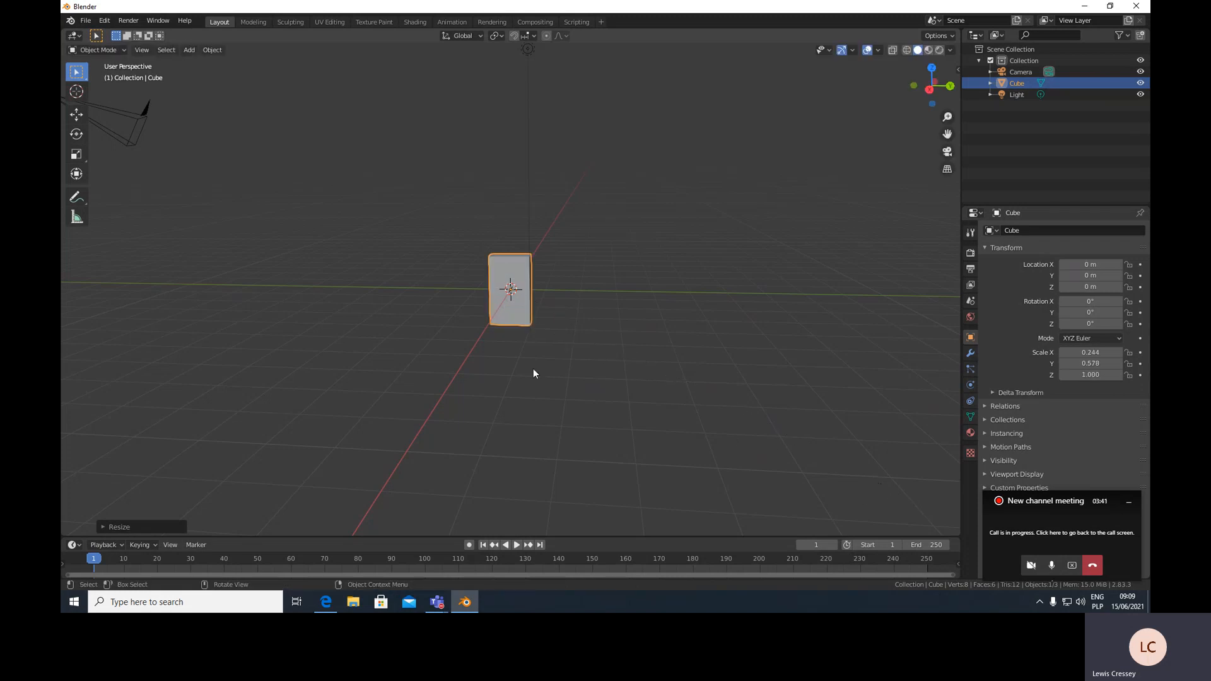
# Add Rigid Body physics to the domino block, keeping its type as Active.
pyautogui.moveTo(524, 344); pyautogui.dragTo(626, 351, button='middle')
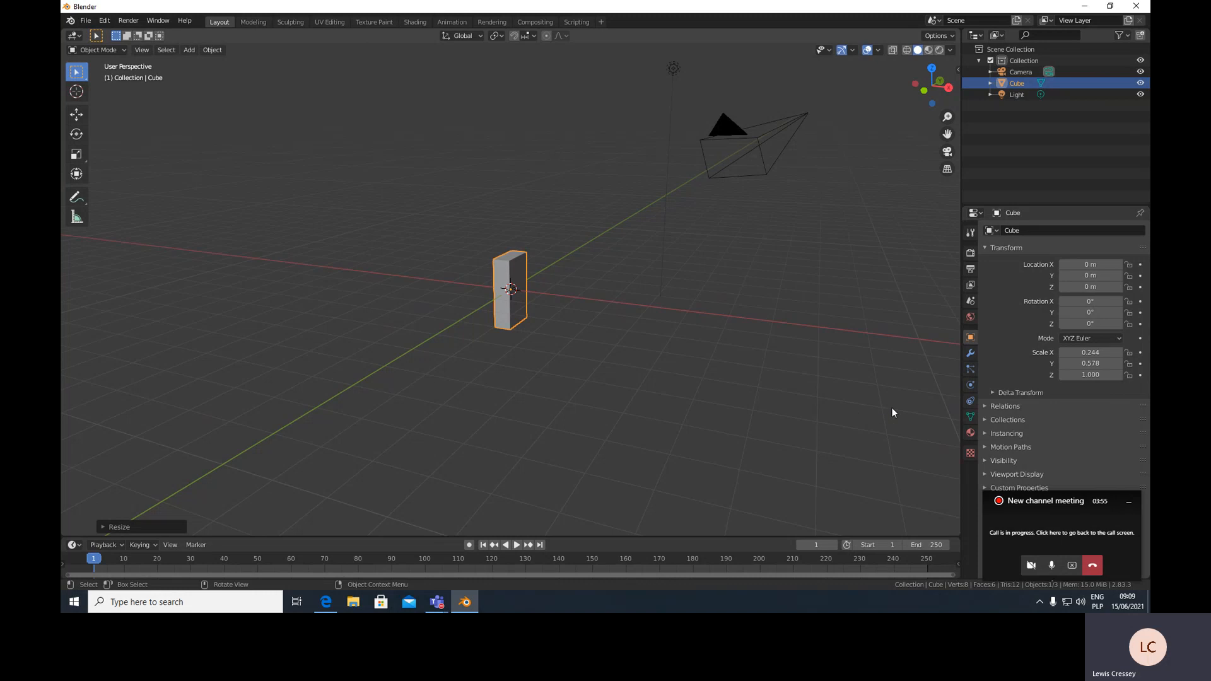
pyautogui.click(970, 386)
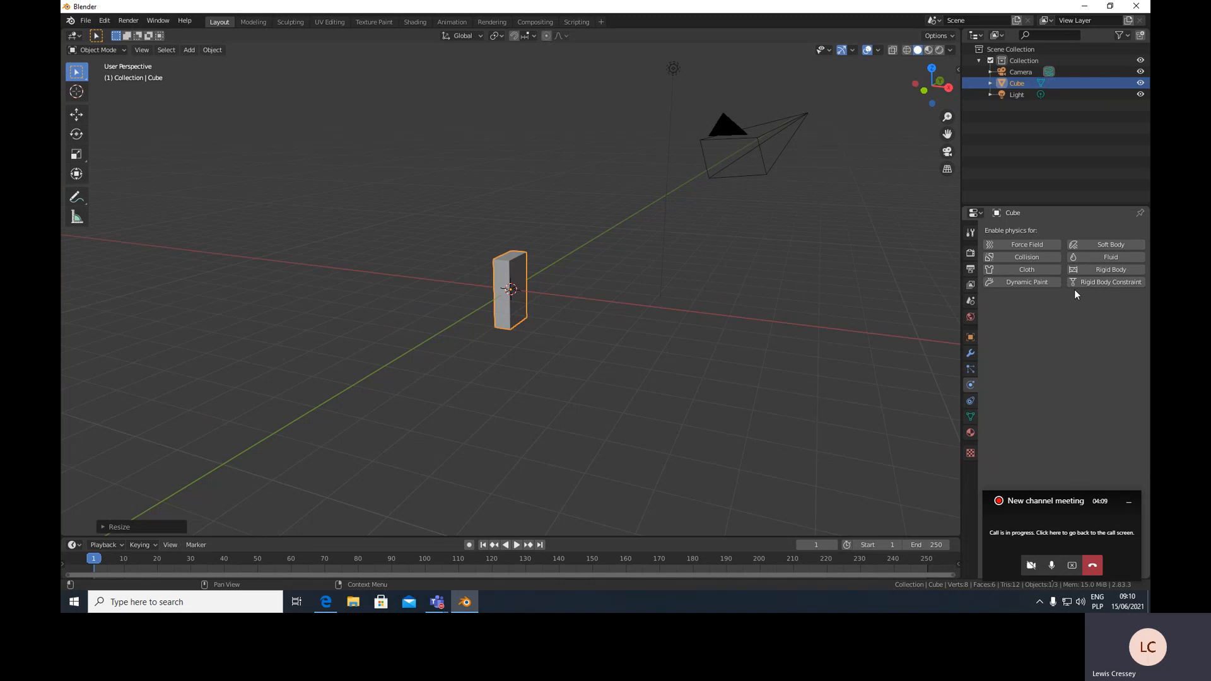
pyautogui.click(1112, 270)
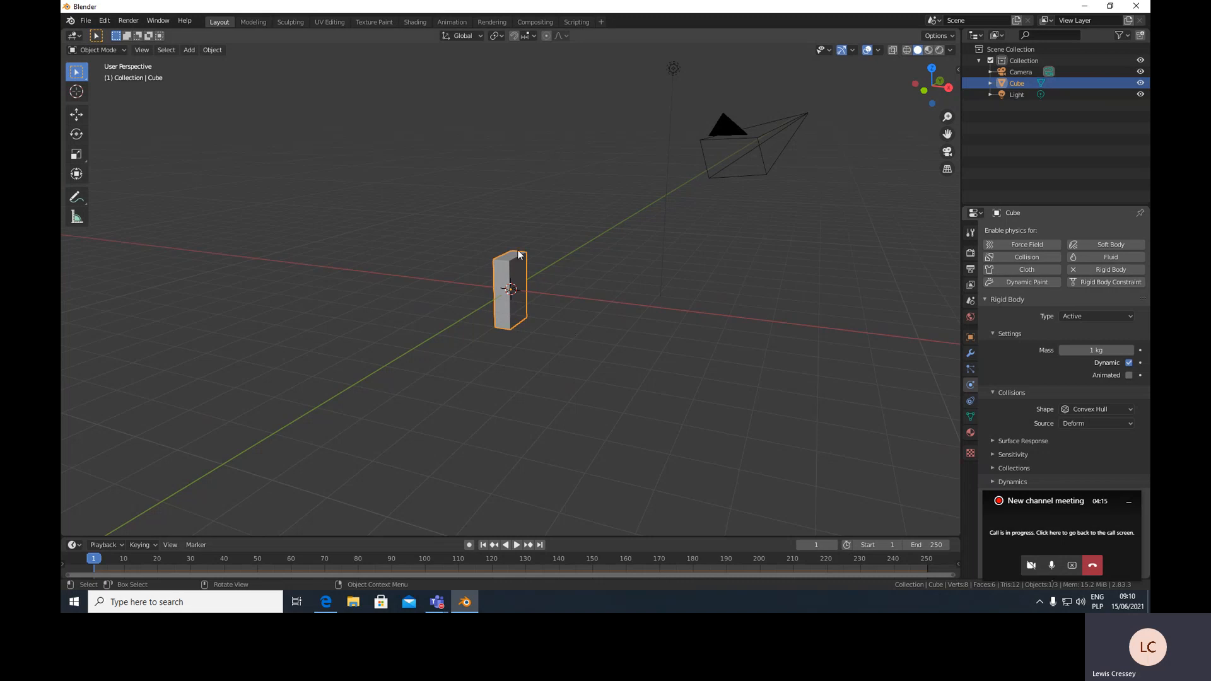
# Play the rigid body simulation twice from frame 1 to watch how the block moves, resetting it each time.
pyautogui.moveTo(581, 349); pyautogui.dragTo(552, 335, button='middle')
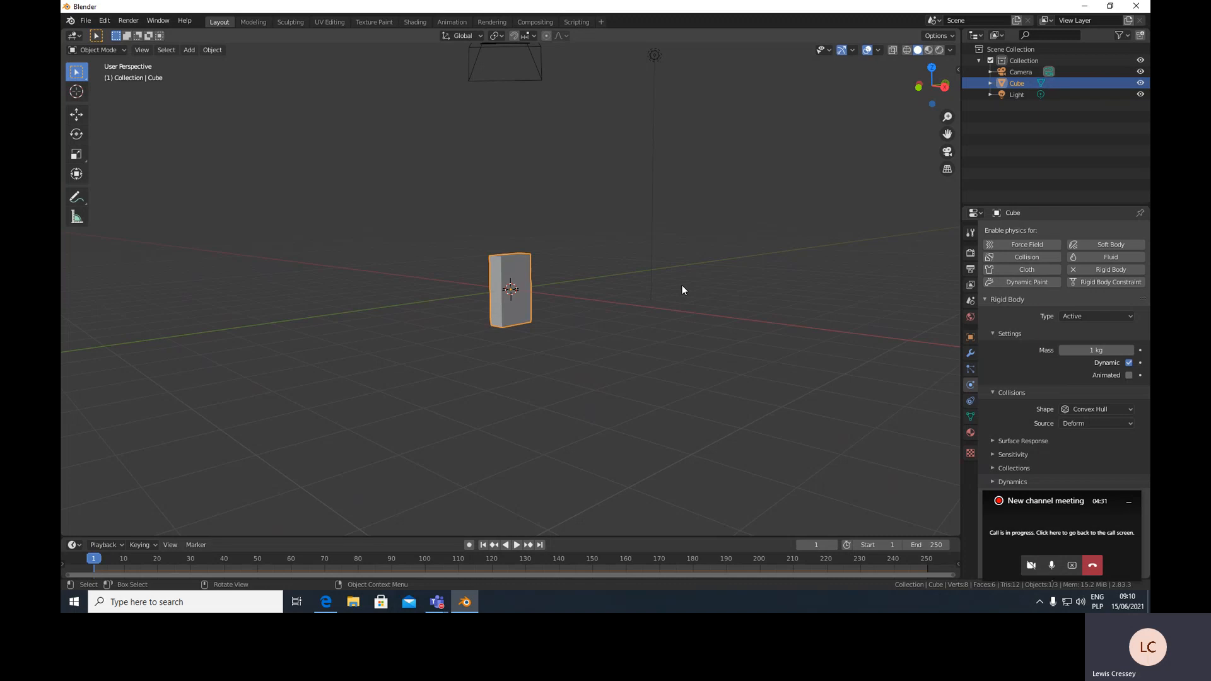
pyautogui.press('space')
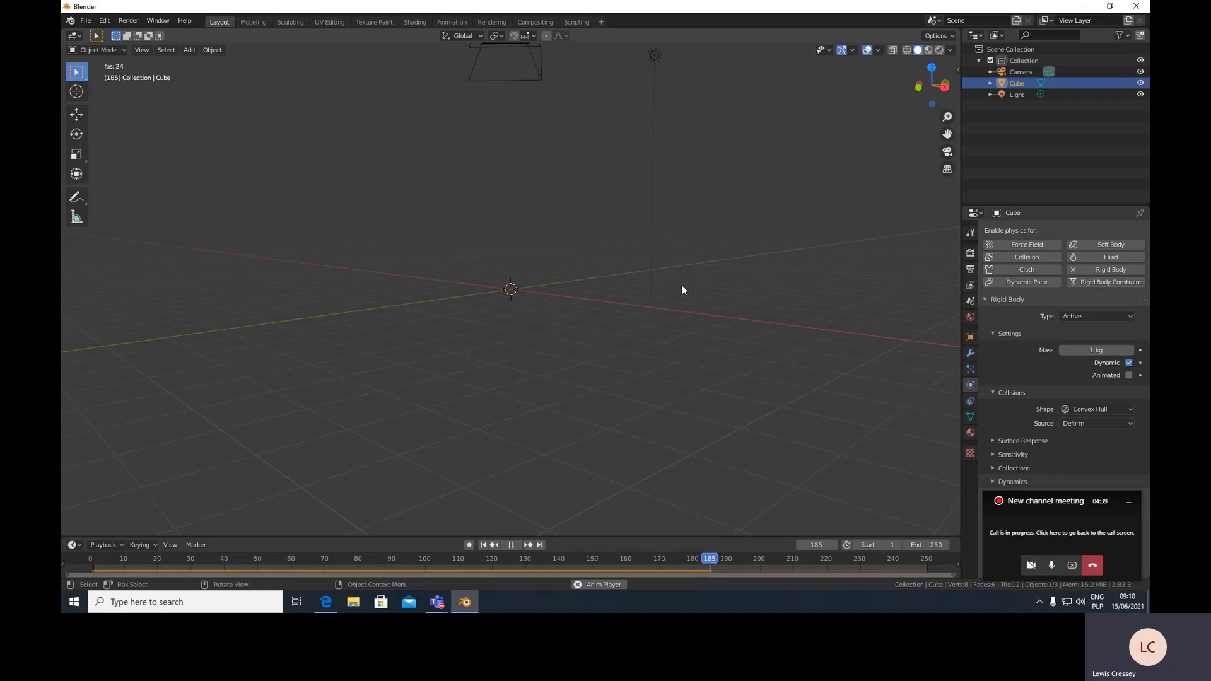
pyautogui.press('Escape')
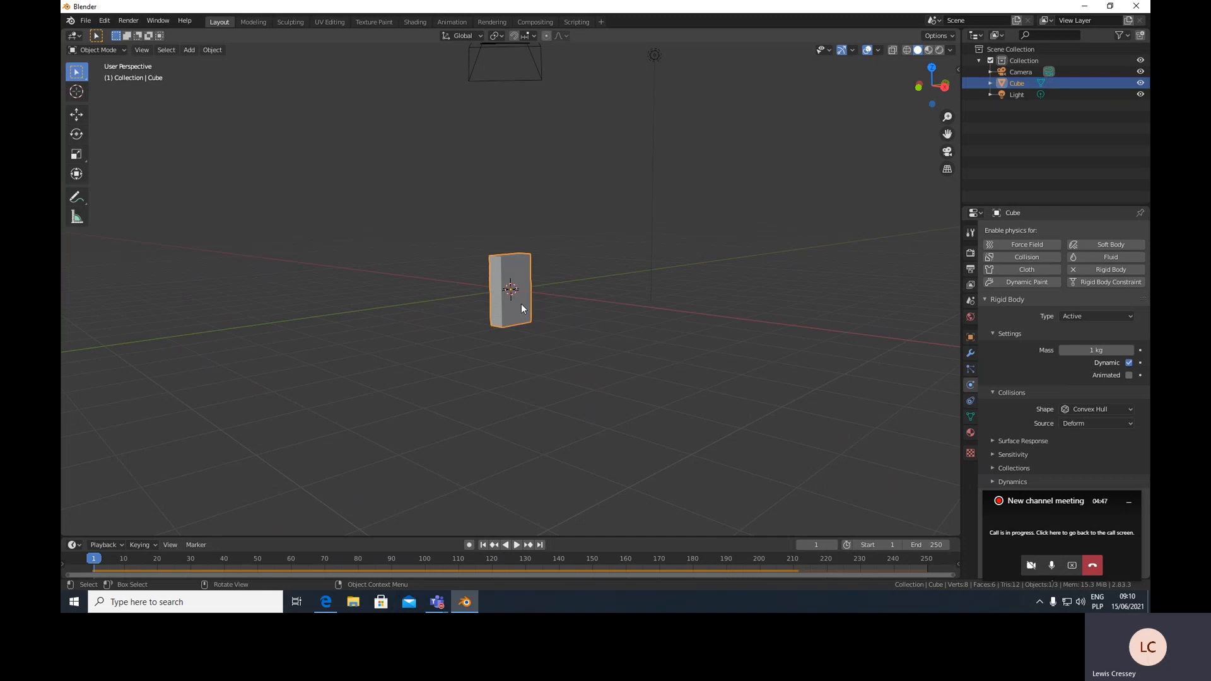
pyautogui.press('space')
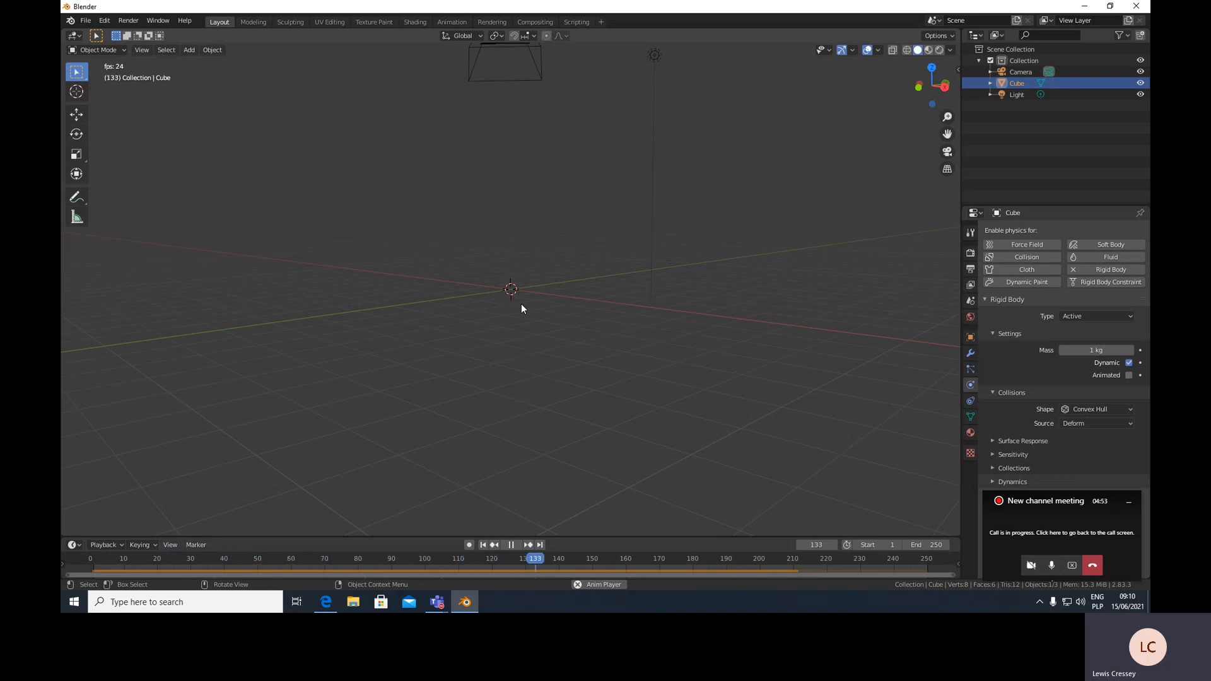
pyautogui.press('Escape')
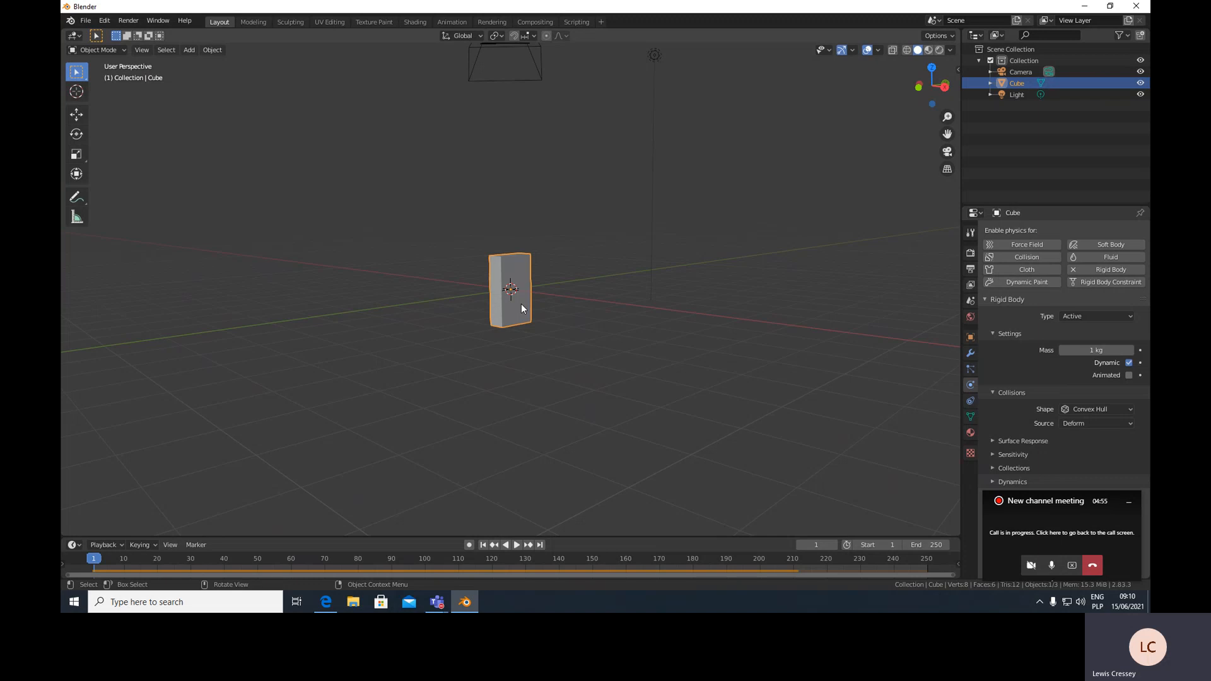
# Scrub the timeline forward to frame 25 and back to frame 0 to examine the block's motion.
pyautogui.press('space')
pyautogui.press('space')
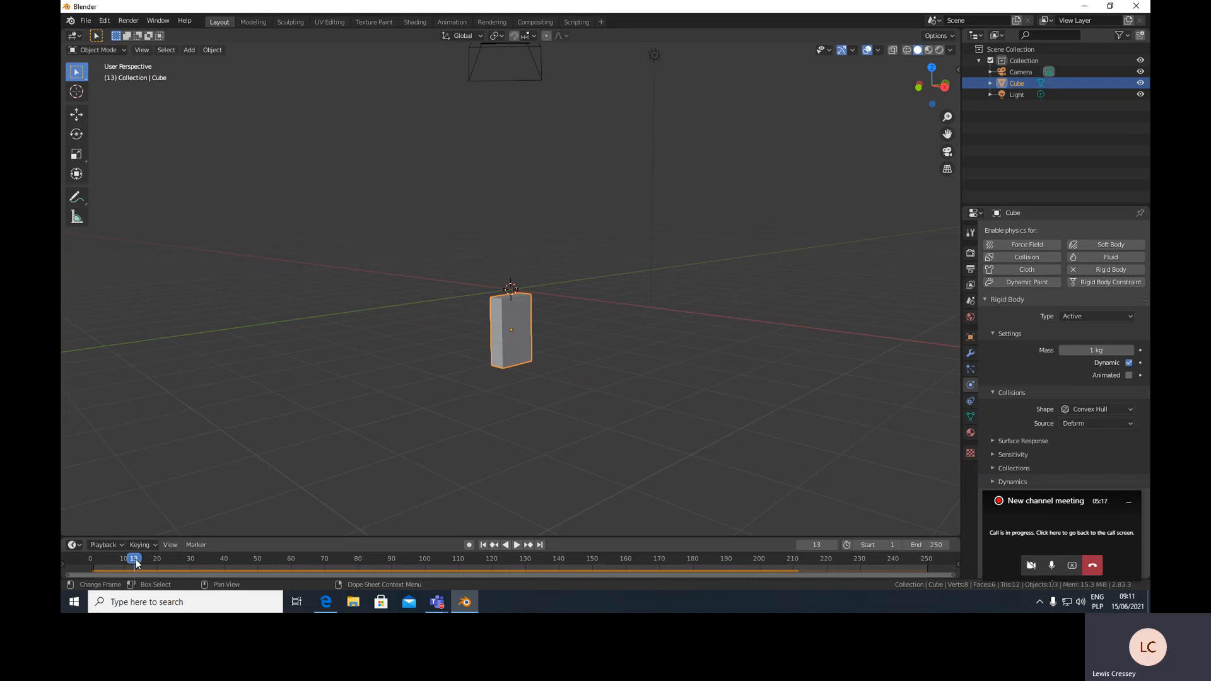
pyautogui.press('space')
pyautogui.moveTo(135, 558); pyautogui.dragTo(85, 558)
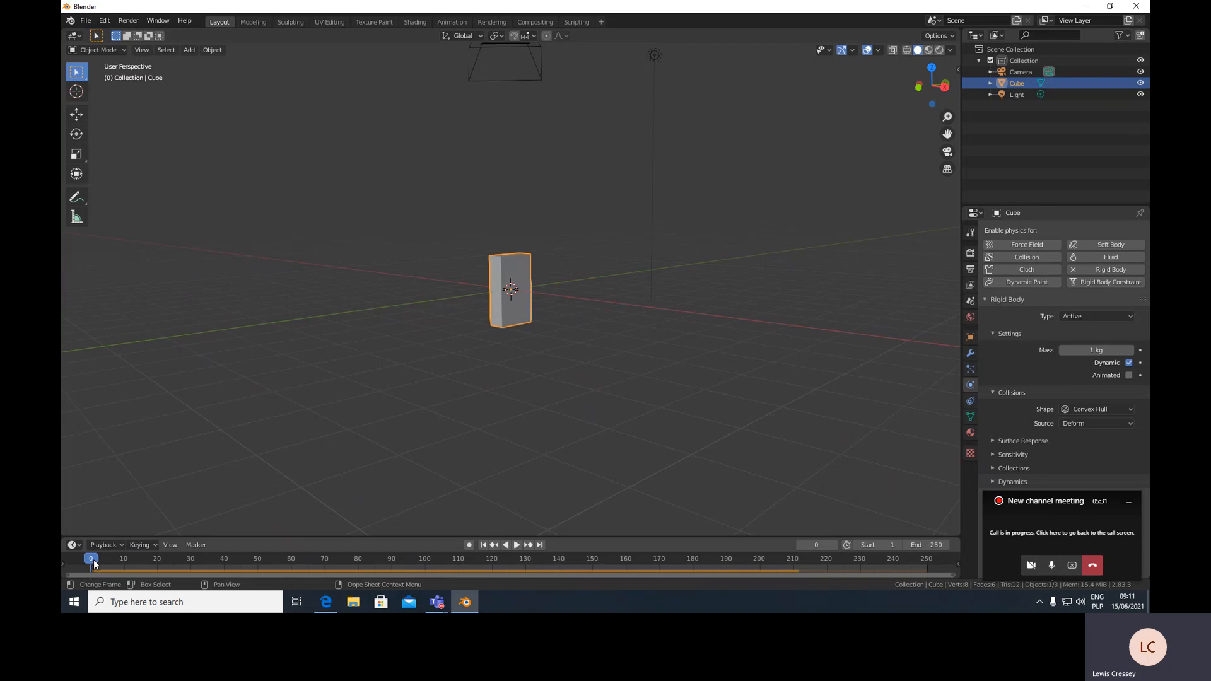
pyautogui.press('space')
pyautogui.moveTo(139, 564); pyautogui.dragTo(173, 562)
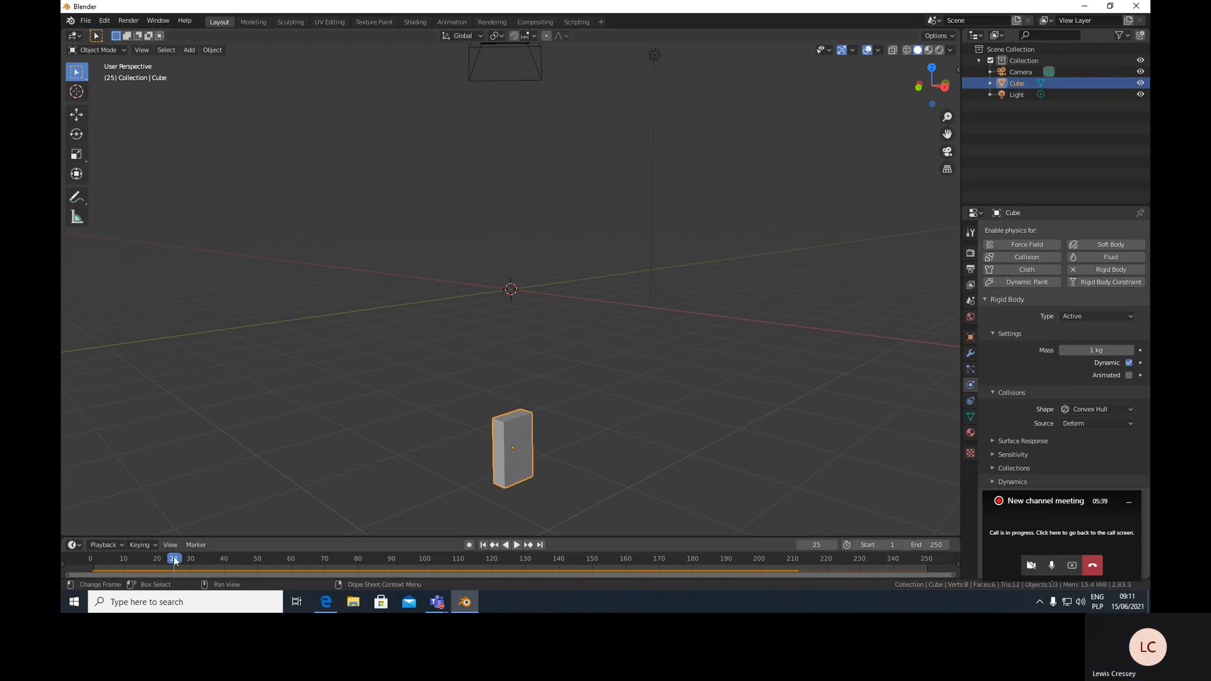
pyautogui.moveTo(173, 561); pyautogui.dragTo(67, 563)
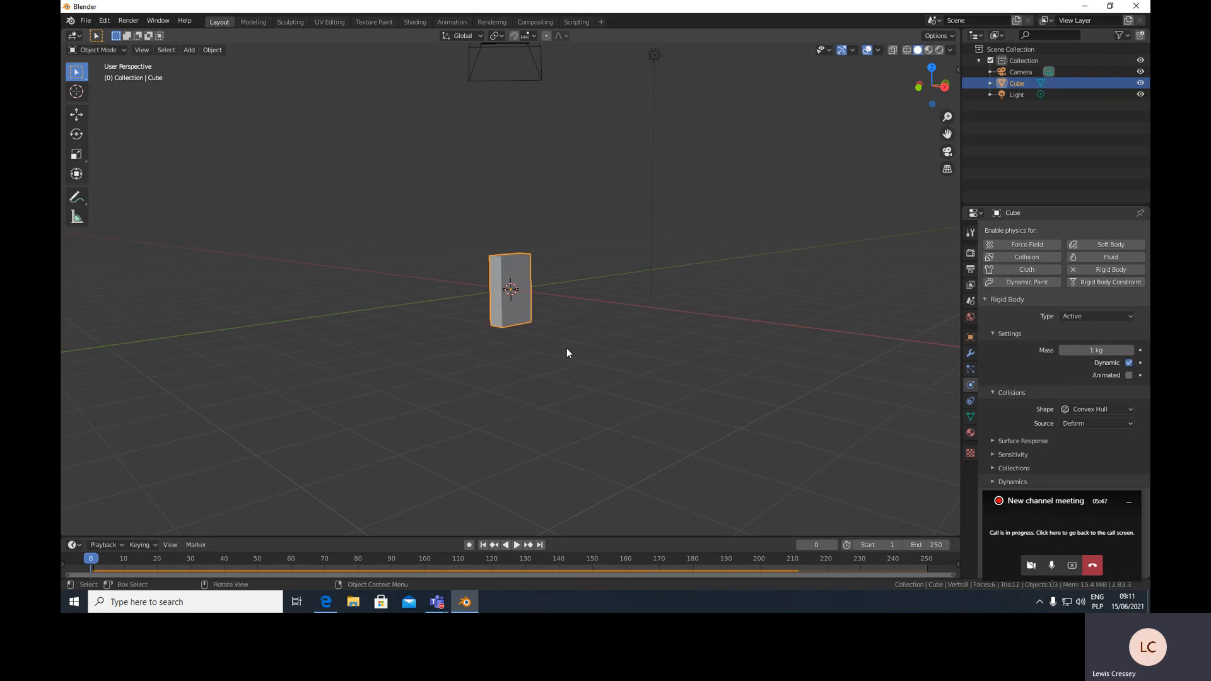
# Replay the block's simulation from frame 0 and return to the starting frame.
pyautogui.press('space')
pyautogui.press('Escape')
pyautogui.press('space')
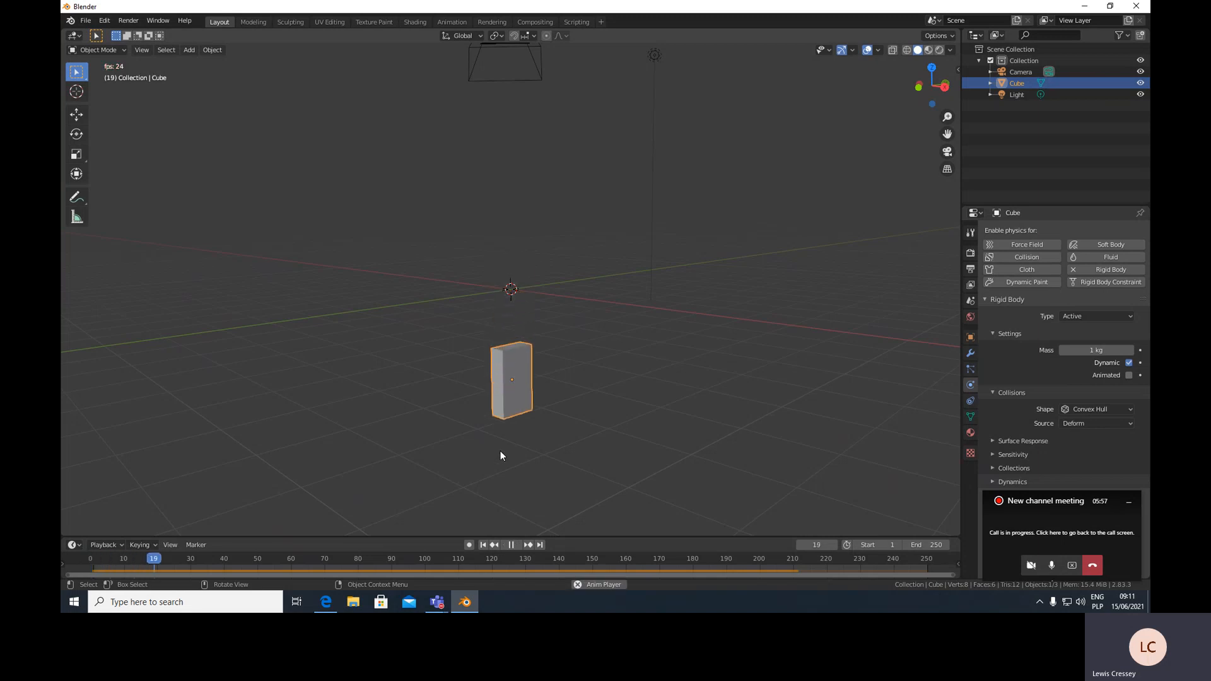
pyautogui.press('Escape')
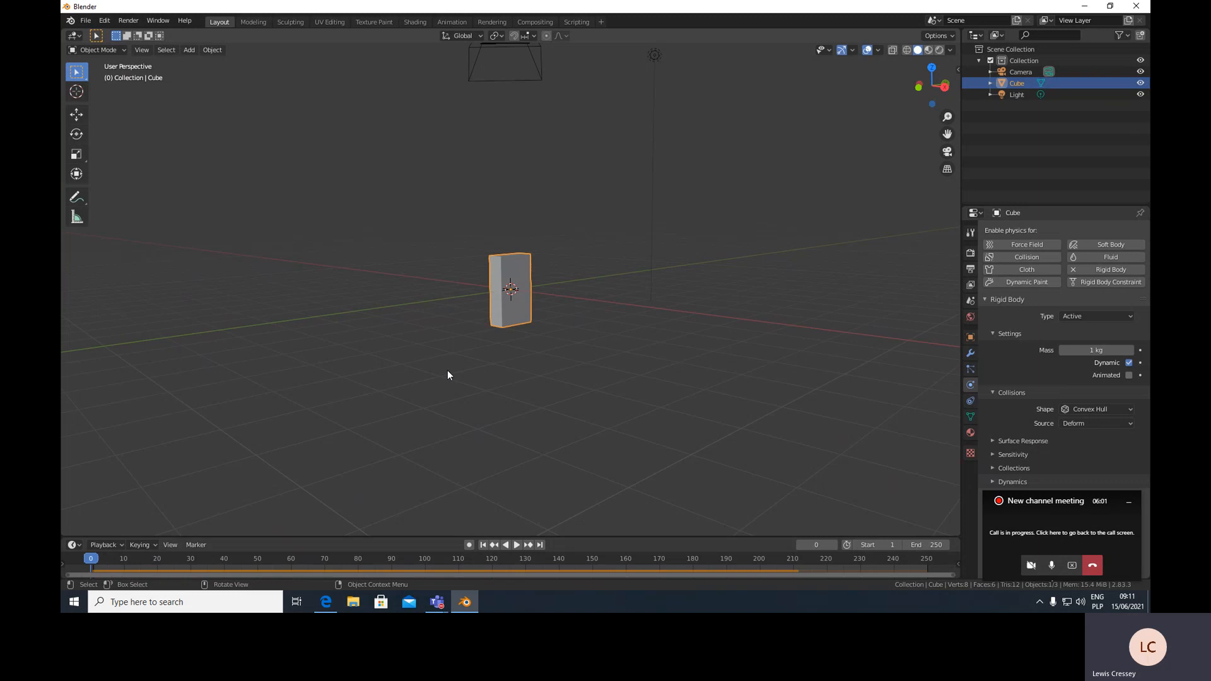
# Add a plane mesh at the origin to serve as the floor.
pyautogui.click(186, 51)
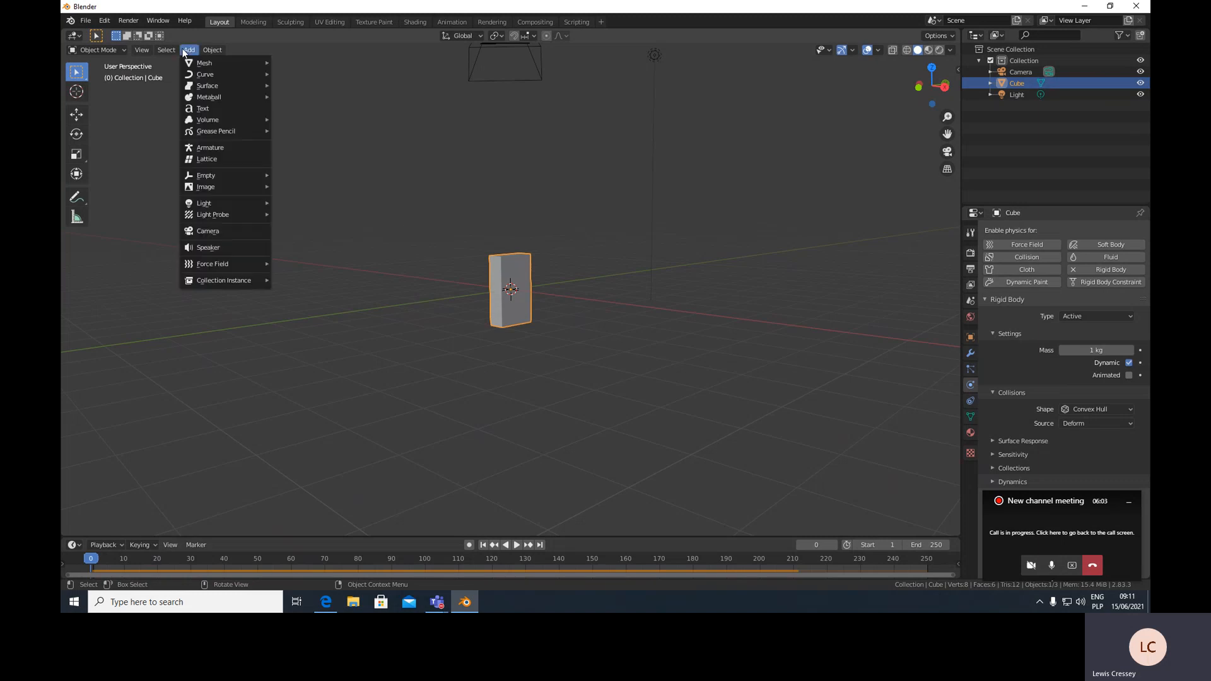
pyautogui.moveTo(197, 62)
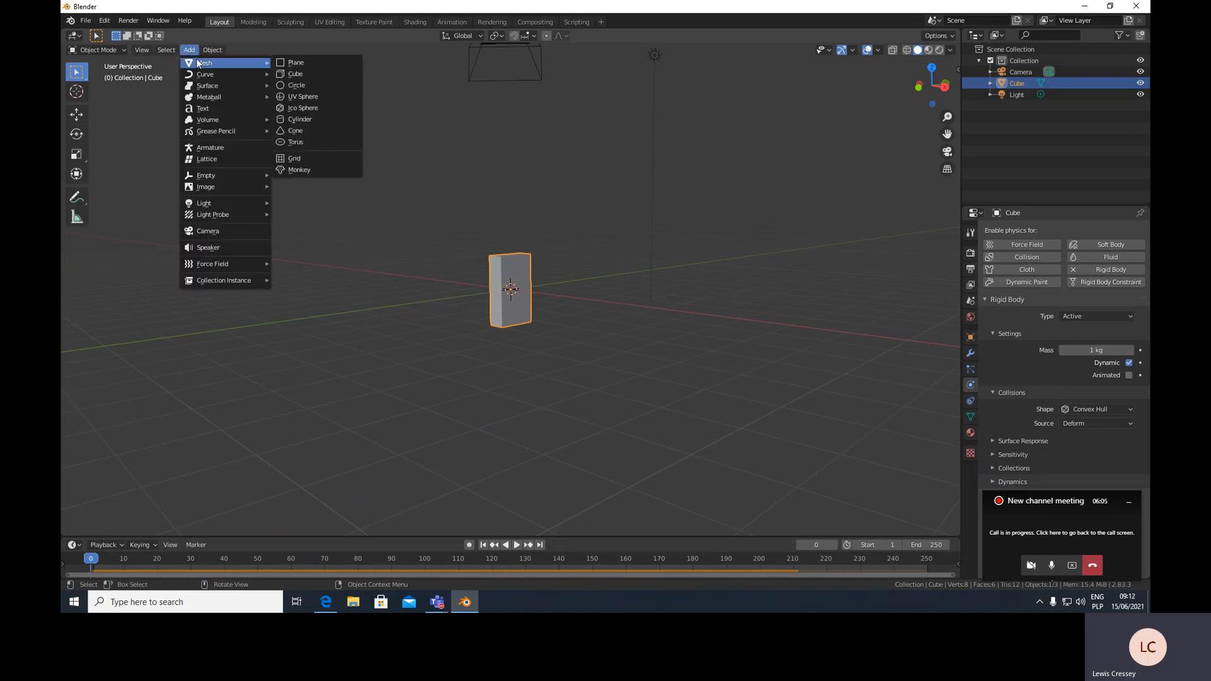
pyautogui.click(302, 62)
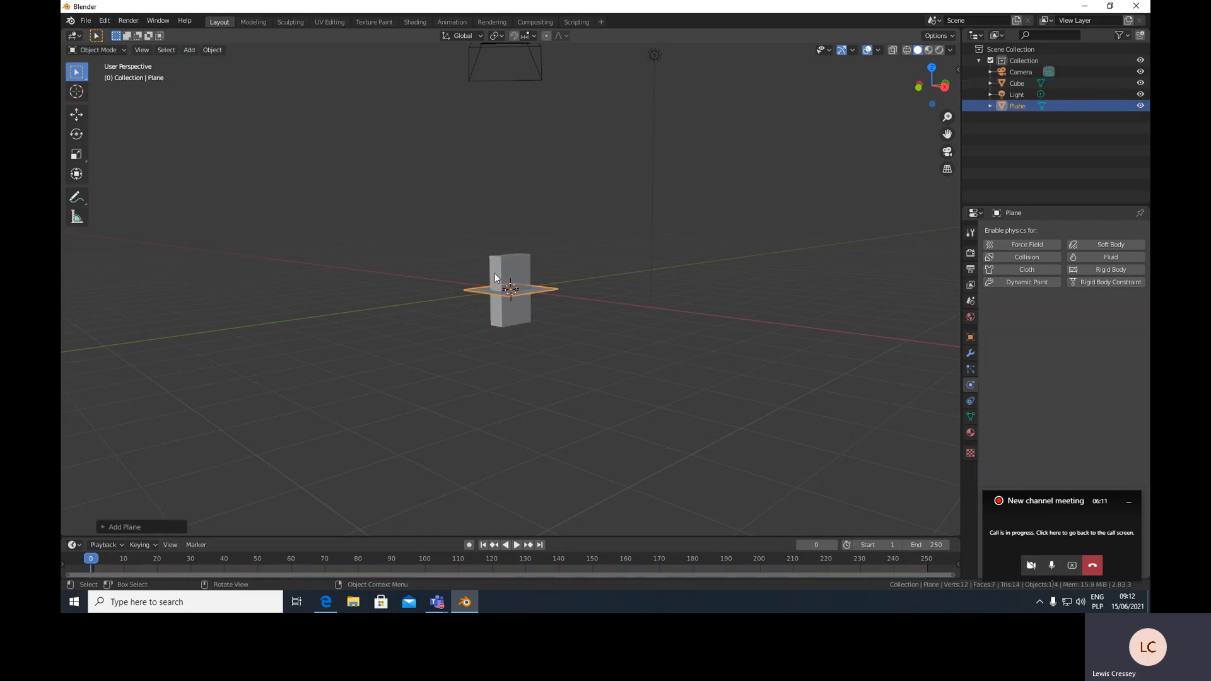
# Move the domino block up about 1.05 m along the Z axis so its base sits on the plane.
pyautogui.moveTo(514, 299)
pyautogui.mouseDown(button='middle')
pyautogui.moveTo(500, 325)
pyautogui.moveTo(512, 301)
pyautogui.moveTo(524, 309)
pyautogui.moveTo(507, 297)
pyautogui.mouseUp(button='middle')
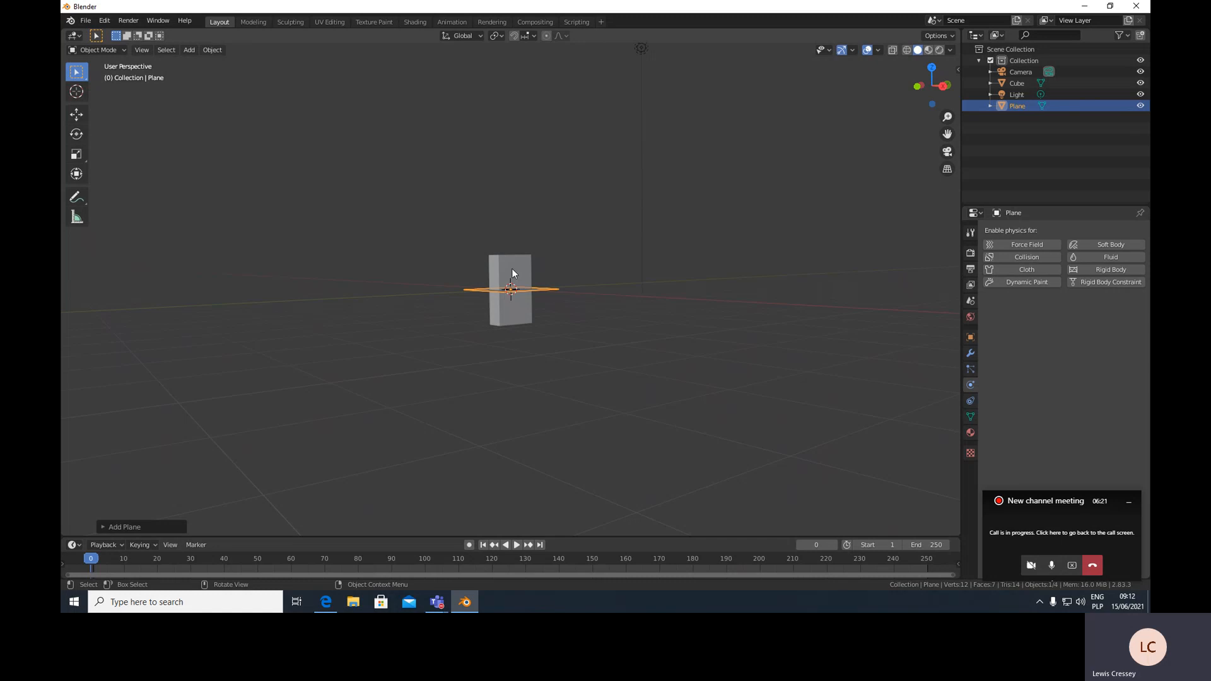
pyautogui.click(513, 270)
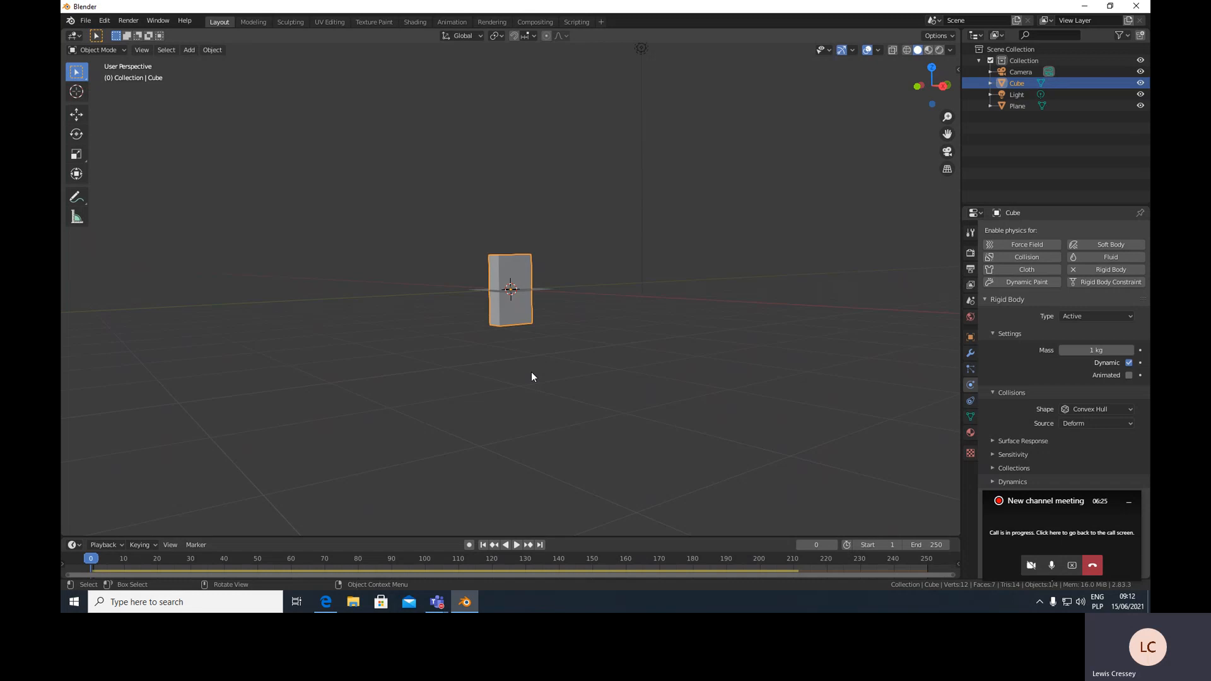
pyautogui.press('g')
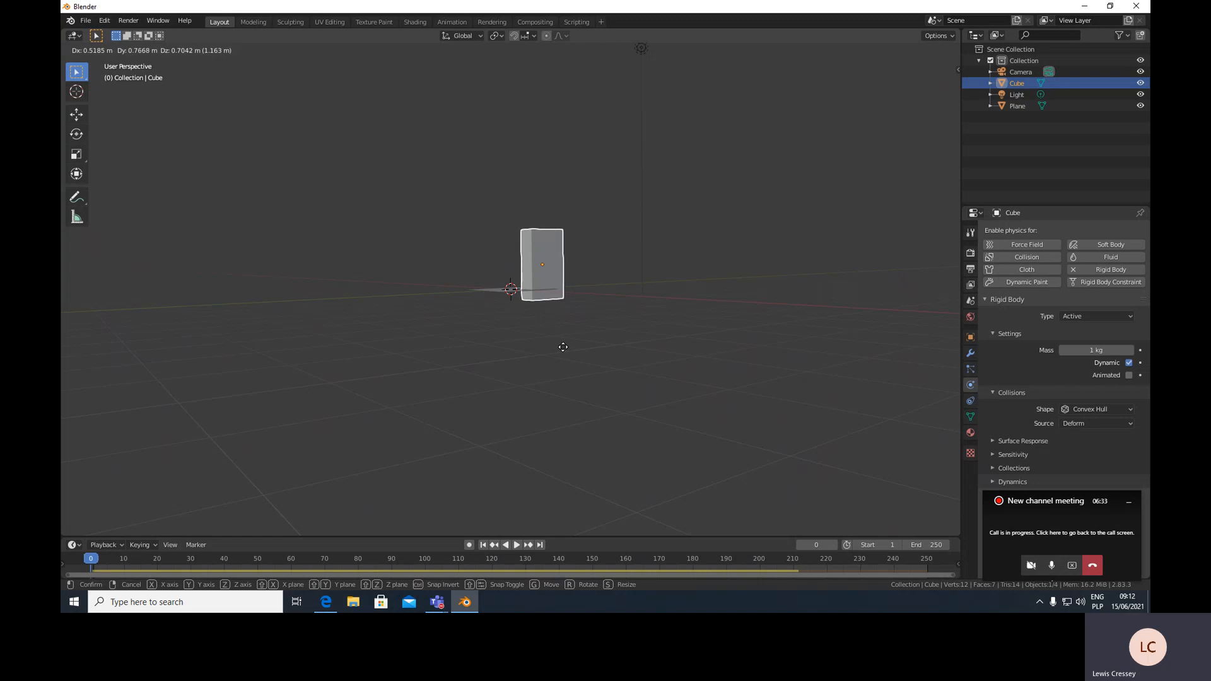
pyautogui.press('z')
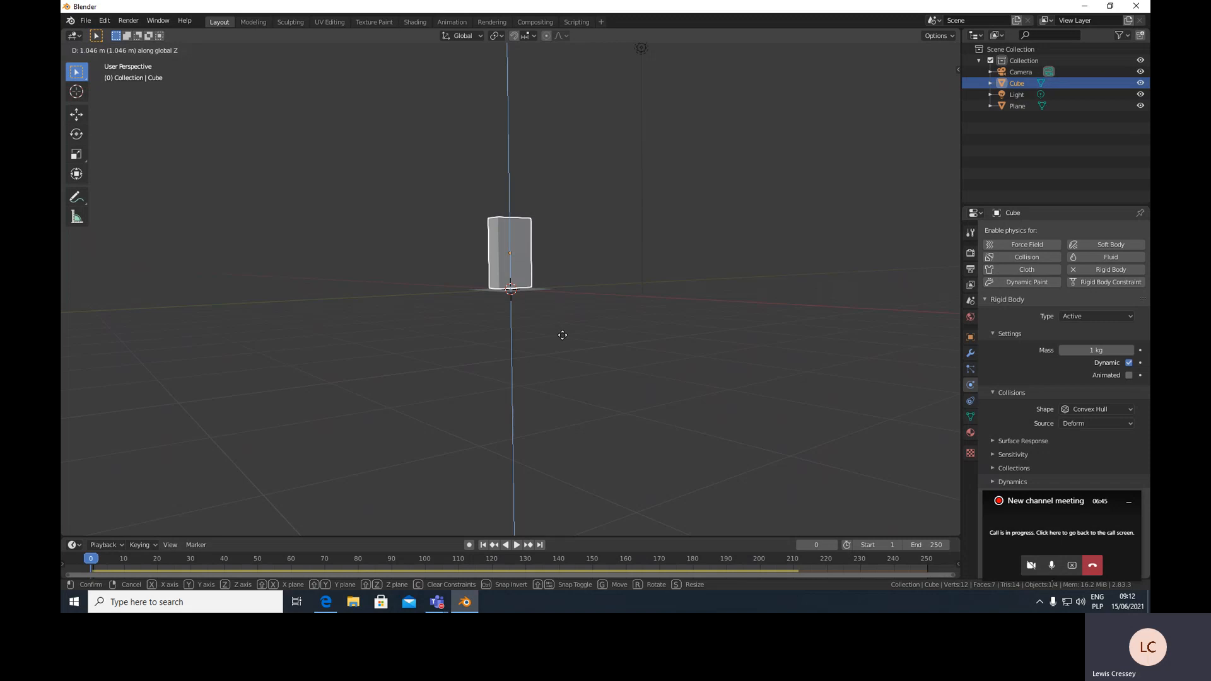
pyautogui.click(562, 334)
# Scale the plane up uniformly to about ten times its size to form a large floor under the block.
pyautogui.moveTo(505, 327); pyautogui.dragTo(524, 301, button='middle')
pyautogui.click(525, 300)
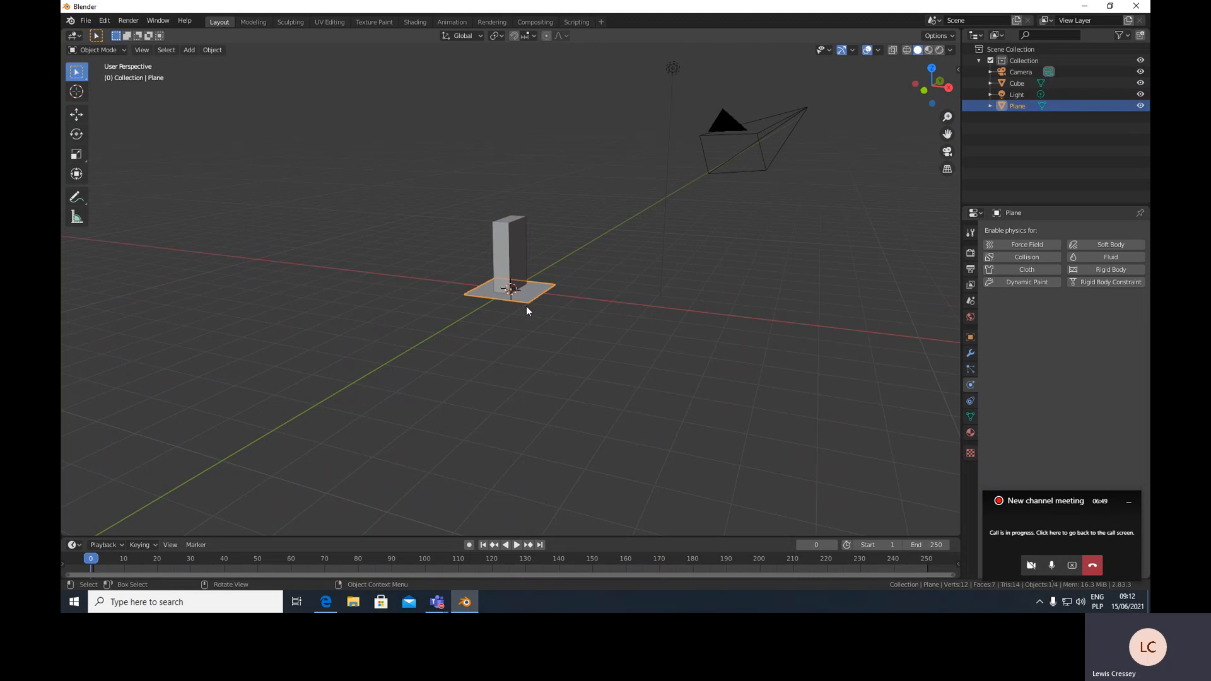
pyautogui.scroll(-2, 528, 307)
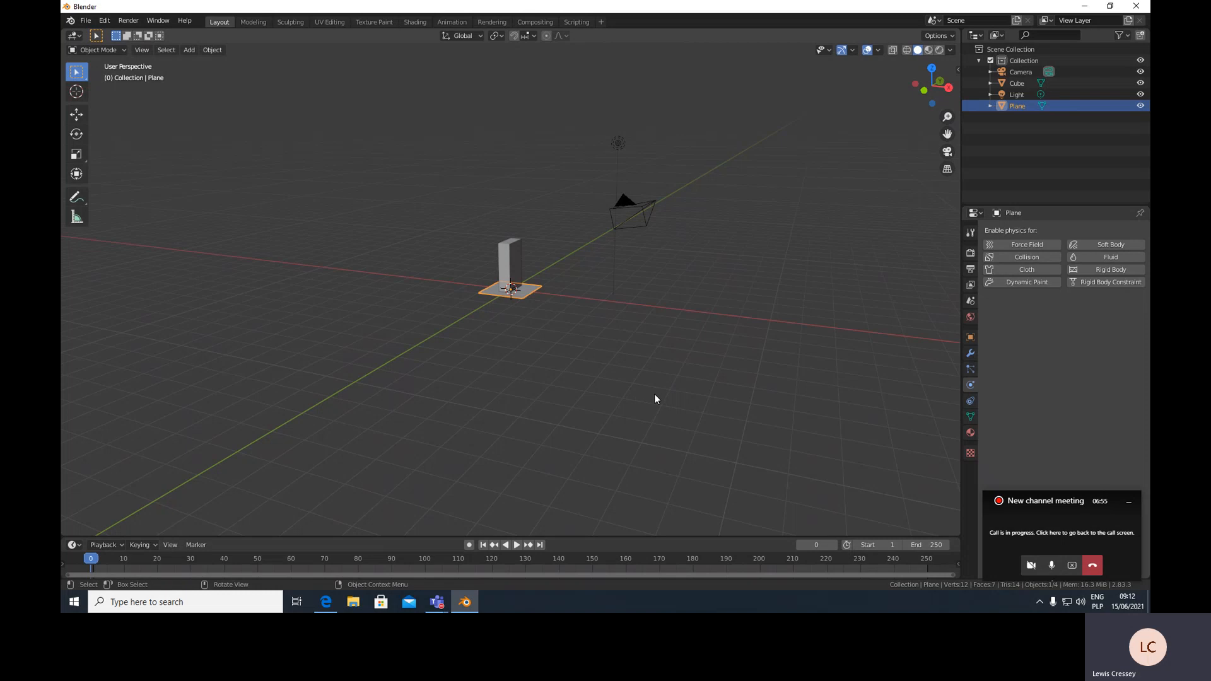
pyautogui.press('s')
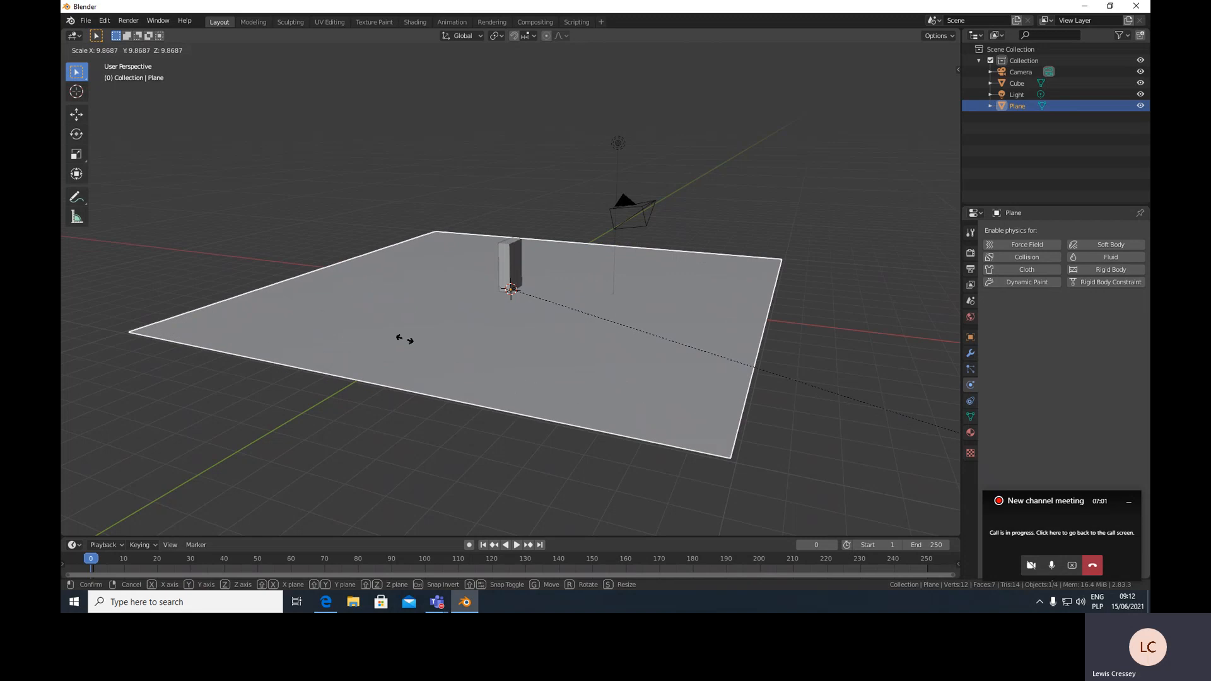
pyautogui.click(506, 379)
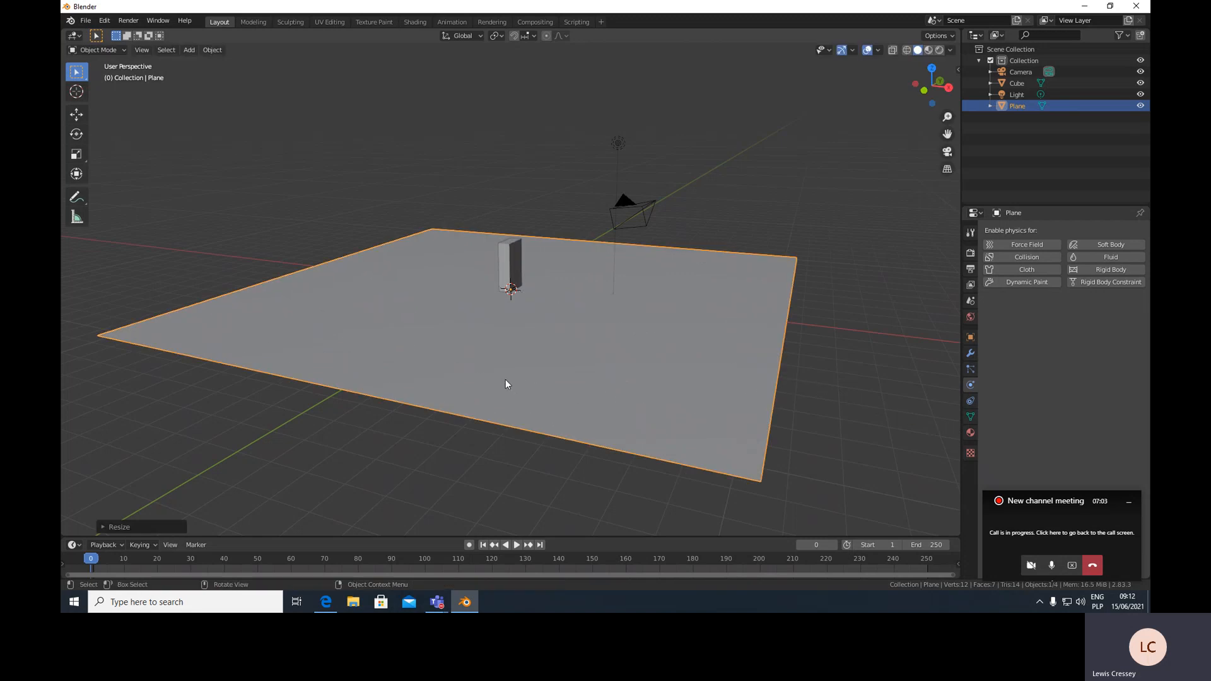
# Play the simulation to check how the block interacts with the enlarged floor, and return to frame 0.
pyautogui.moveTo(603, 398); pyautogui.dragTo(598, 348, button='middle')
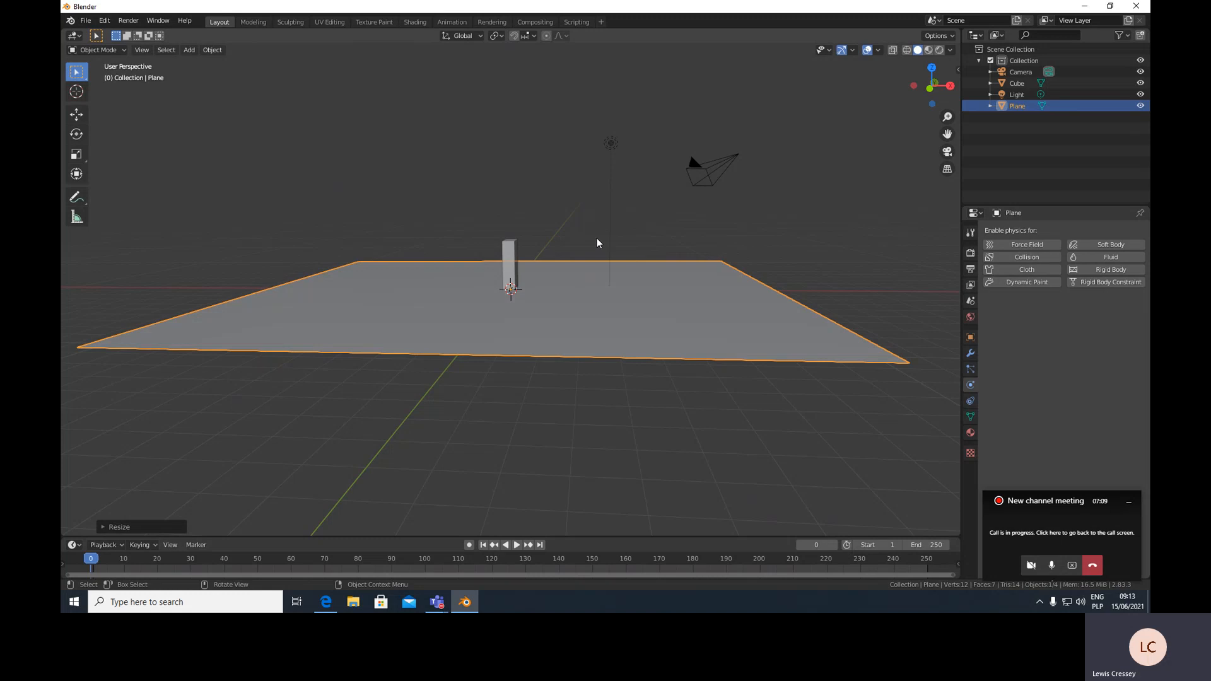
pyautogui.press('space')
pyautogui.press('Escape')
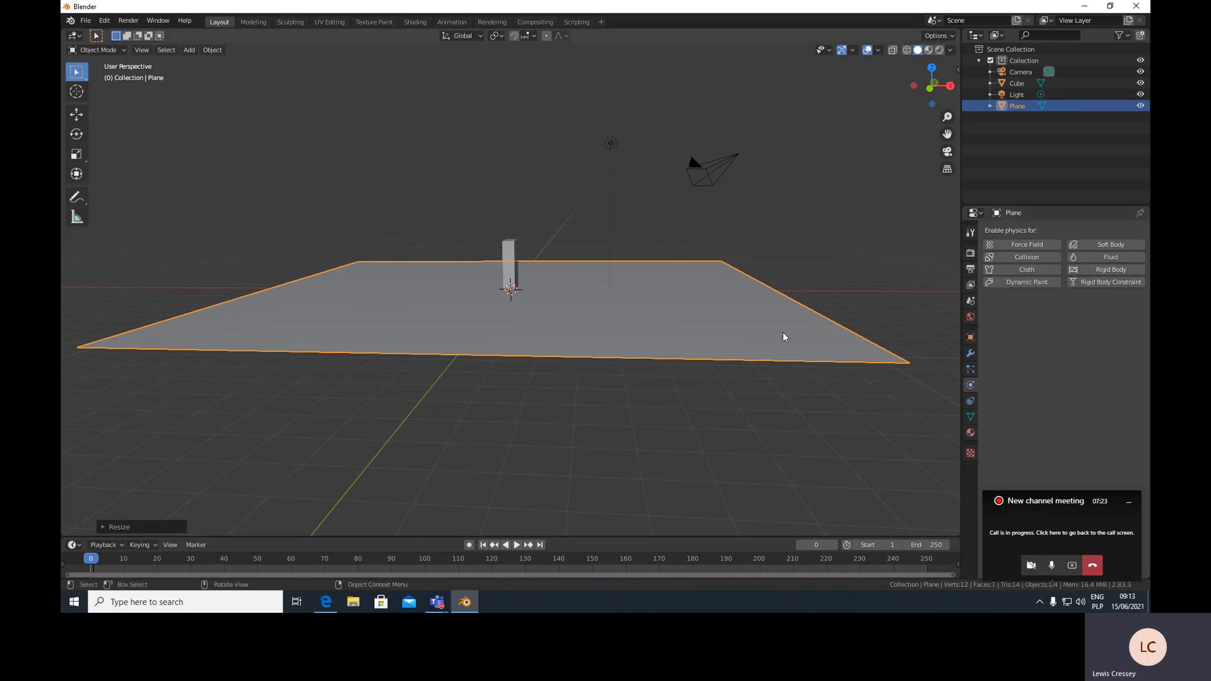
# Enable rigid body physics on the floor plane and test it by playing the simulation from frame 0.
pyautogui.click(1088, 270)
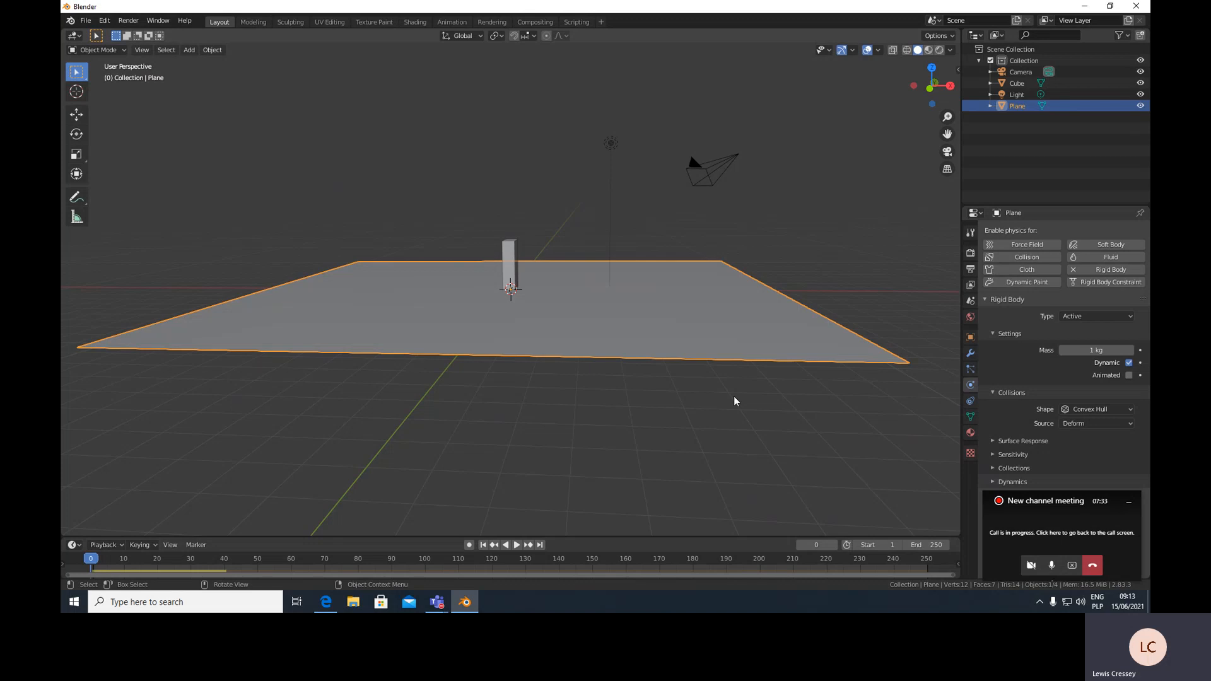
pyautogui.press('space')
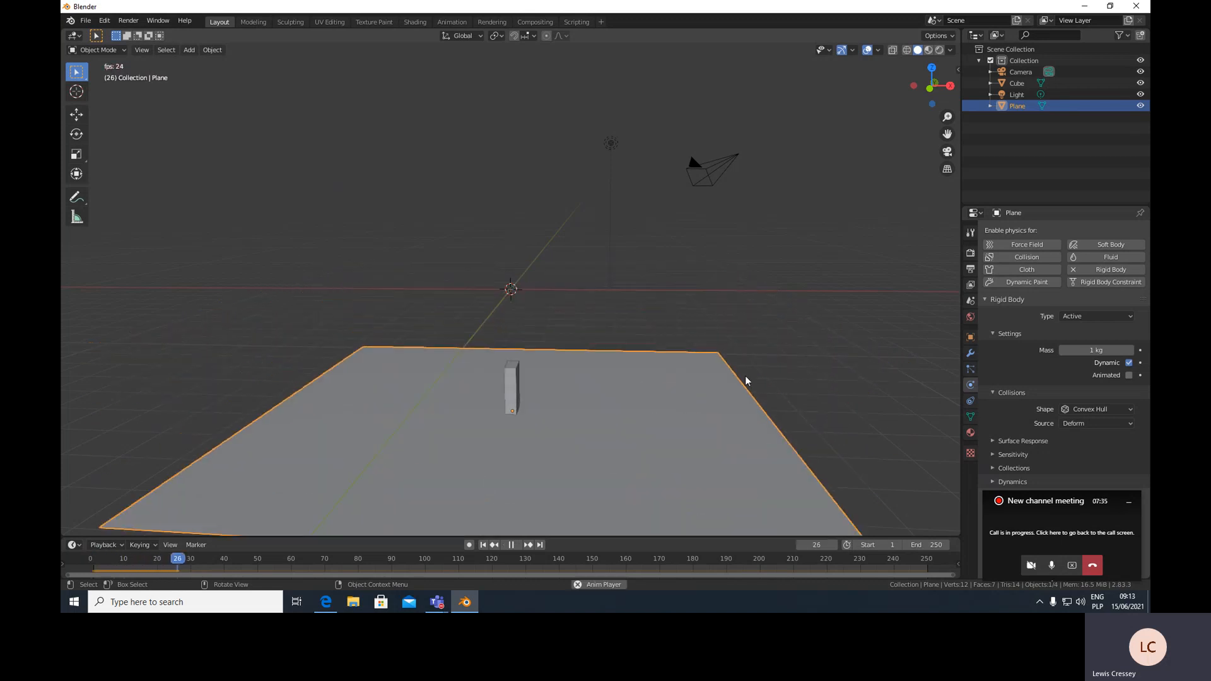
pyautogui.press('Escape')
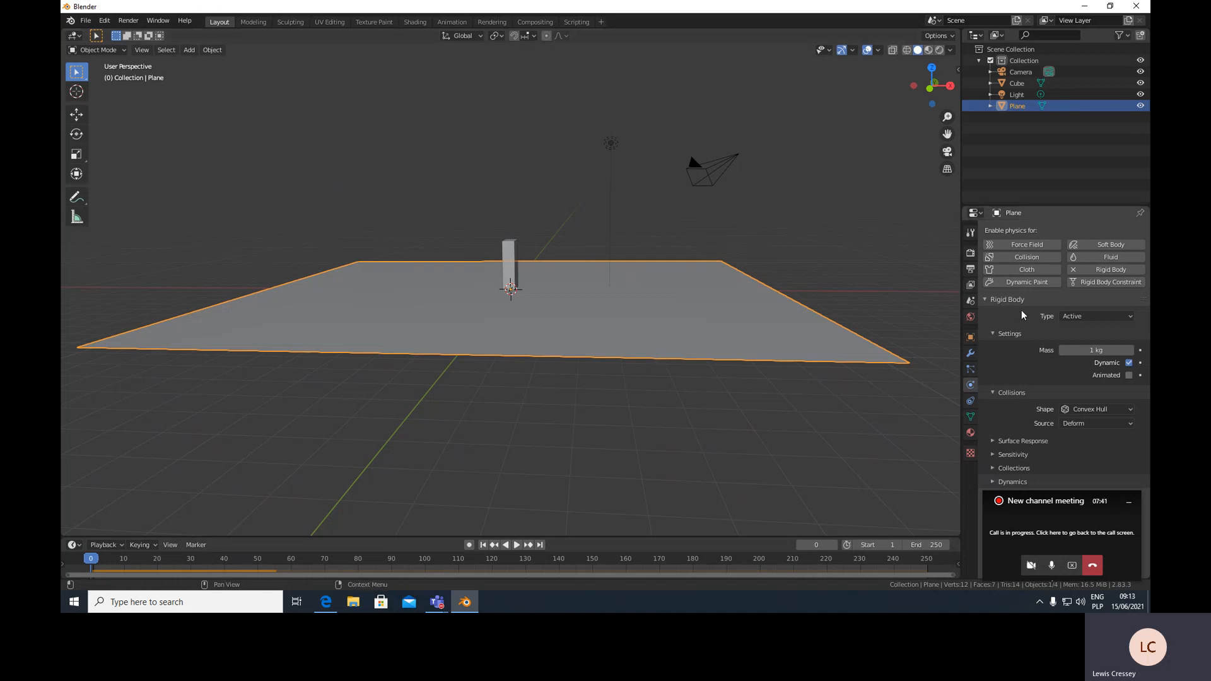
# Change the floor plane's rigid body type to Passive and replay the simulation from frame 0.
pyautogui.click(1082, 318)
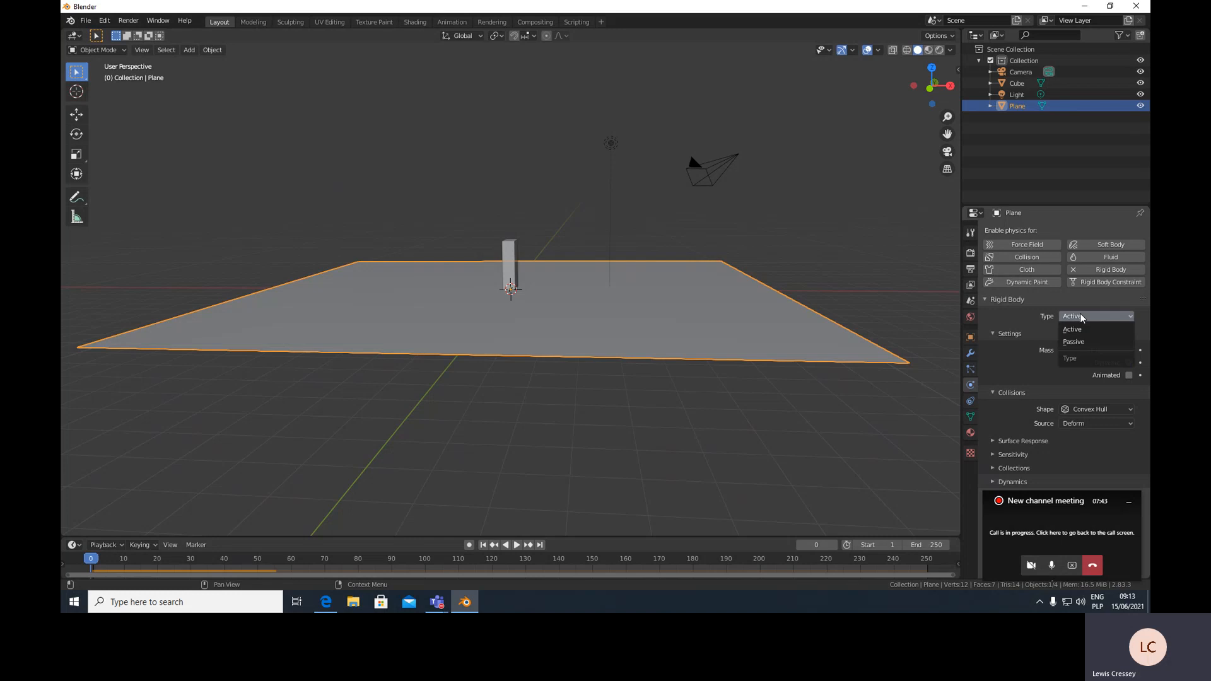
pyautogui.click(1076, 341)
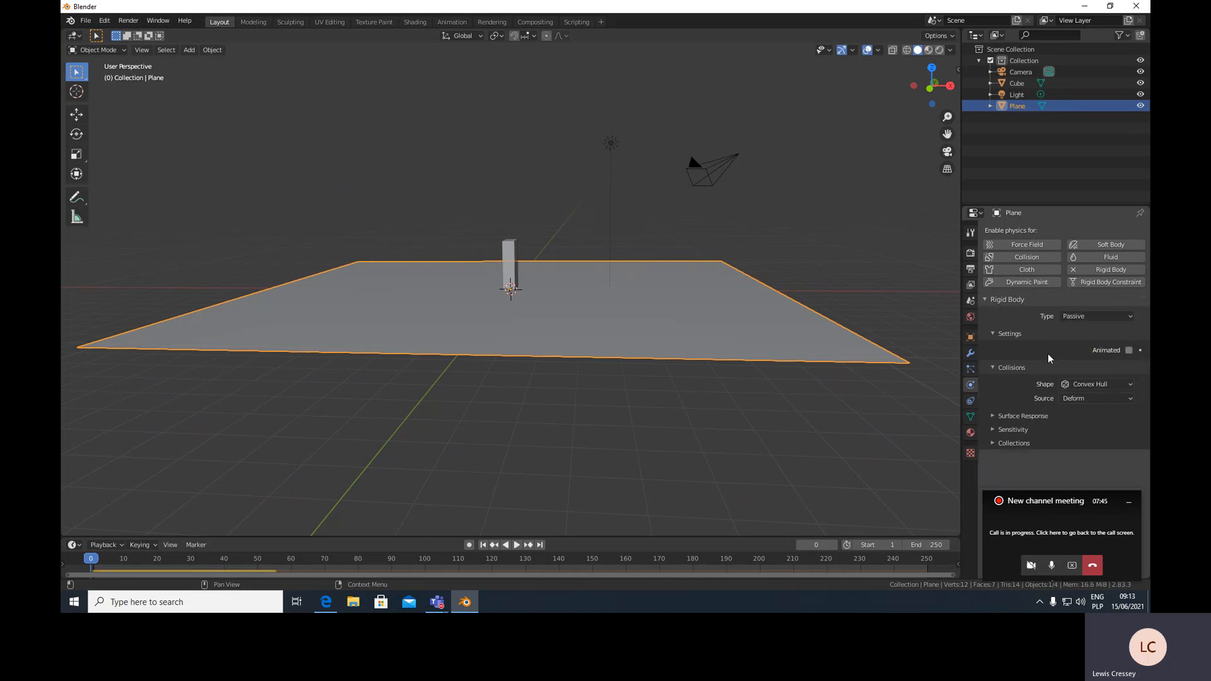
pyautogui.moveTo(752, 435); pyautogui.dragTo(617, 341, button='middle')
pyautogui.press('space')
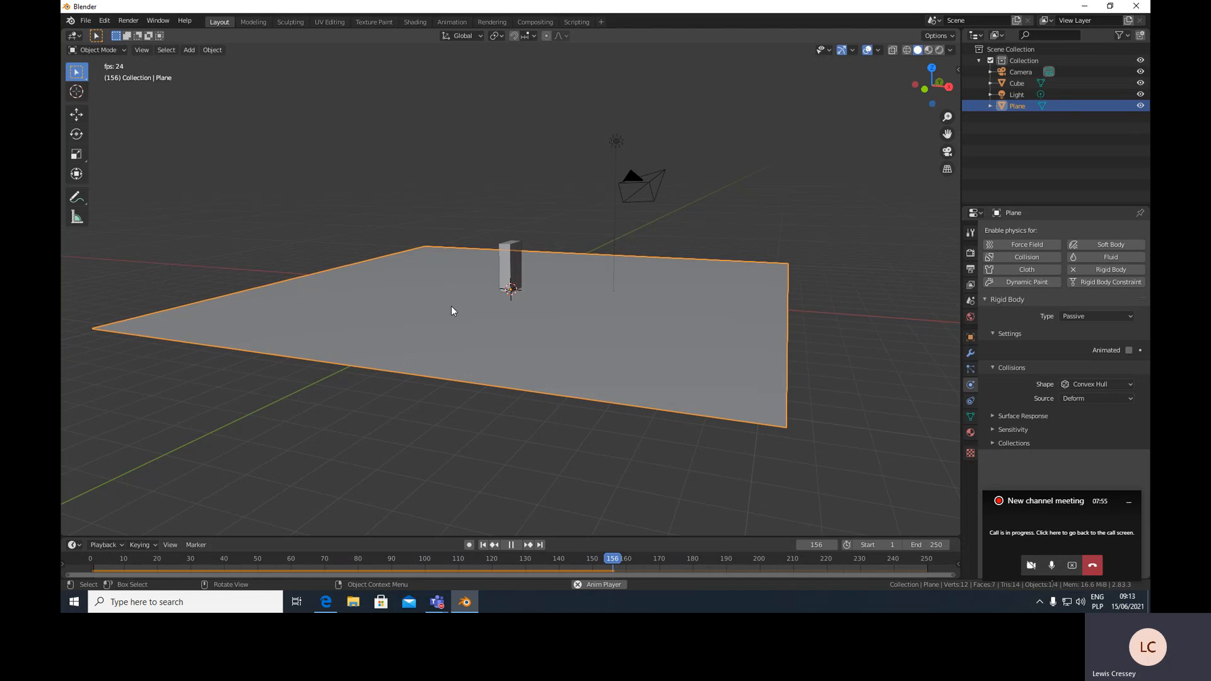
pyautogui.press('Escape')
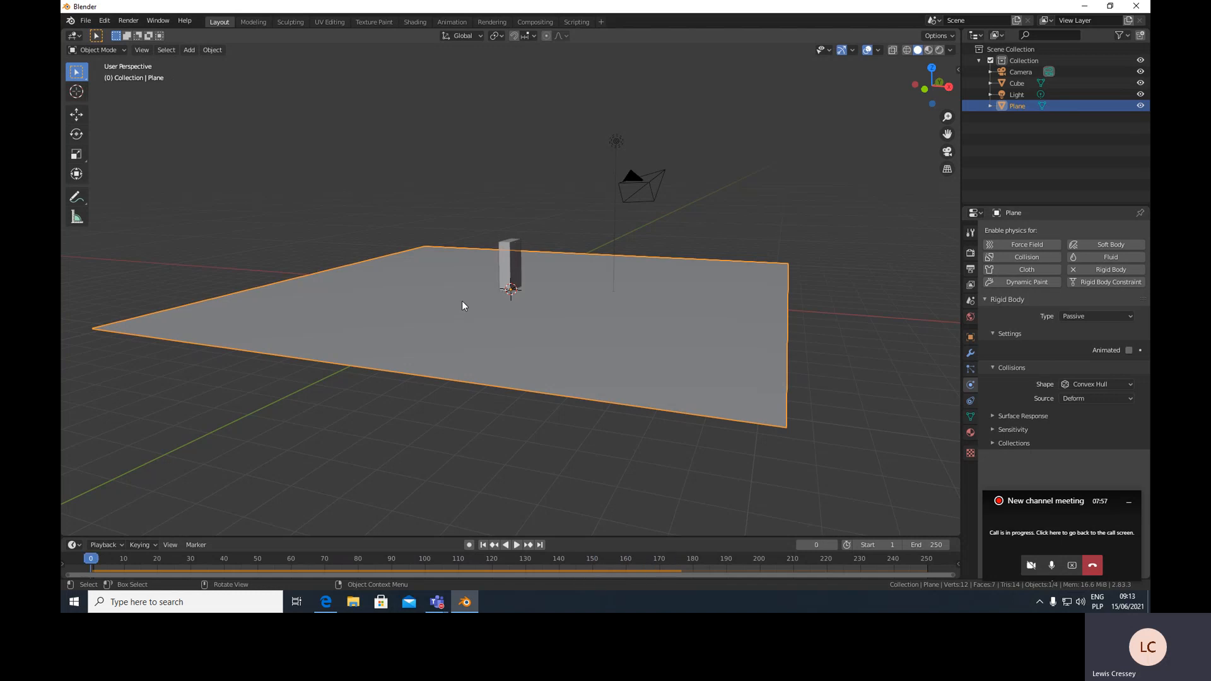
# Duplicate the domino block and place the copy about 1.18 m away along the X axis.
pyautogui.moveTo(462, 301); pyautogui.dragTo(478, 309, button='middle')
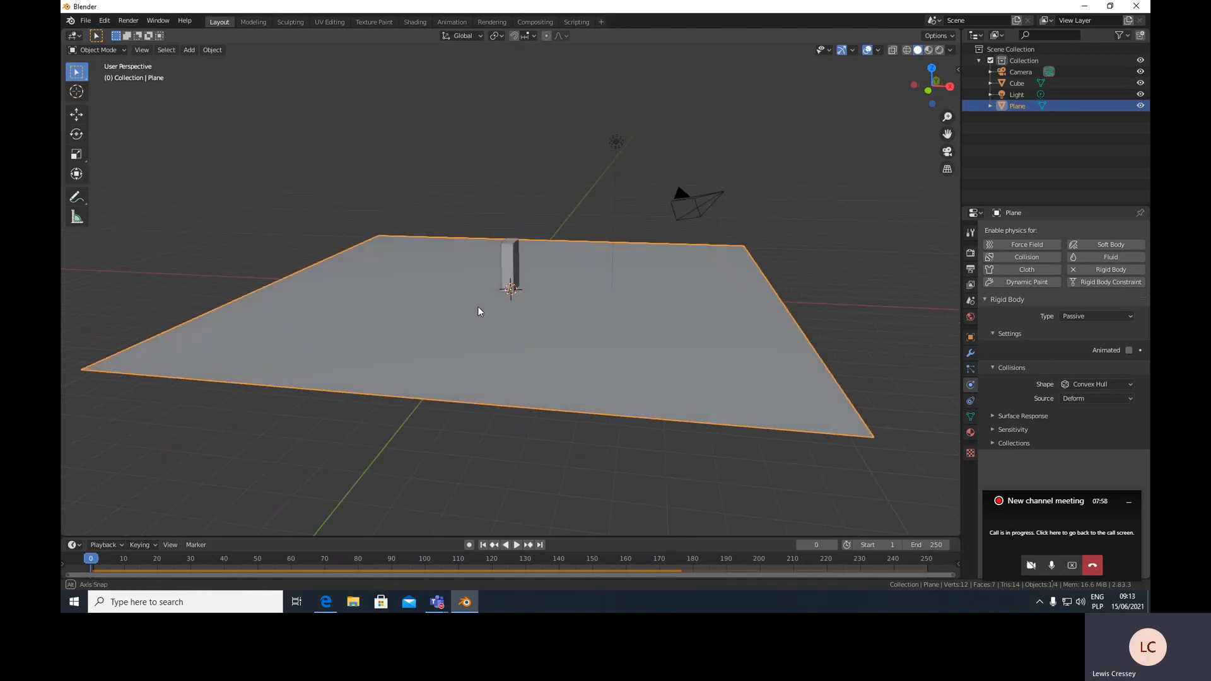
pyautogui.click(508, 264)
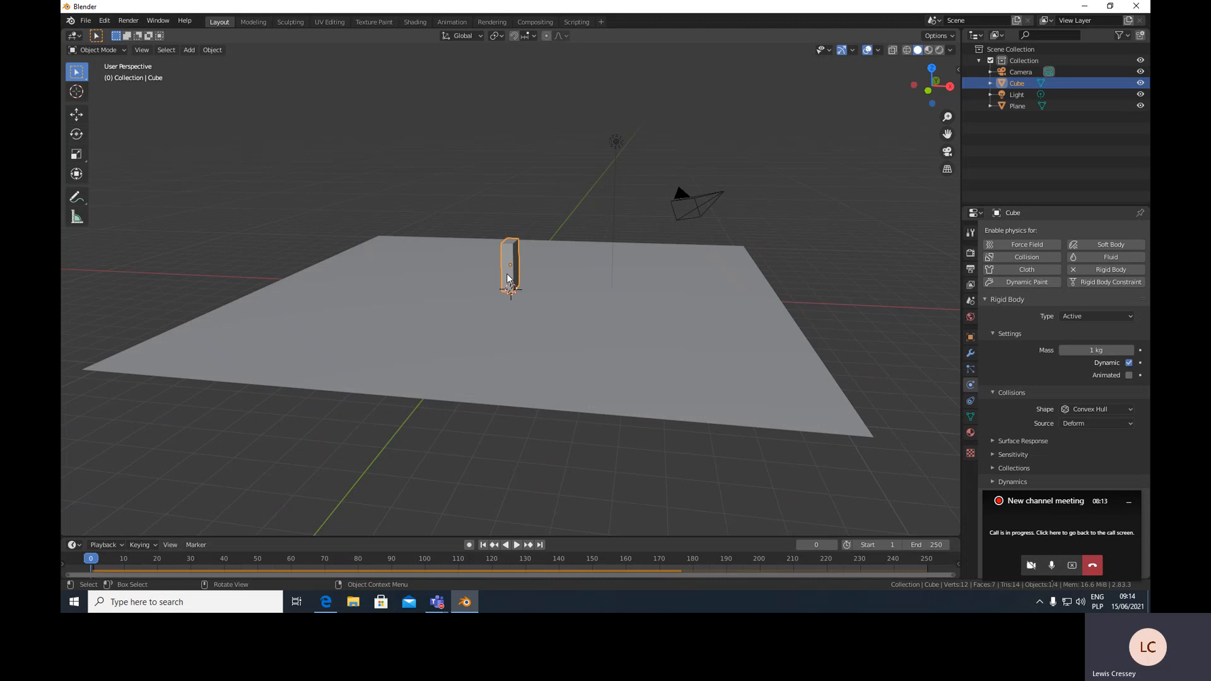
pyautogui.press('shift')
pyautogui.hotkey('shift', 'd')
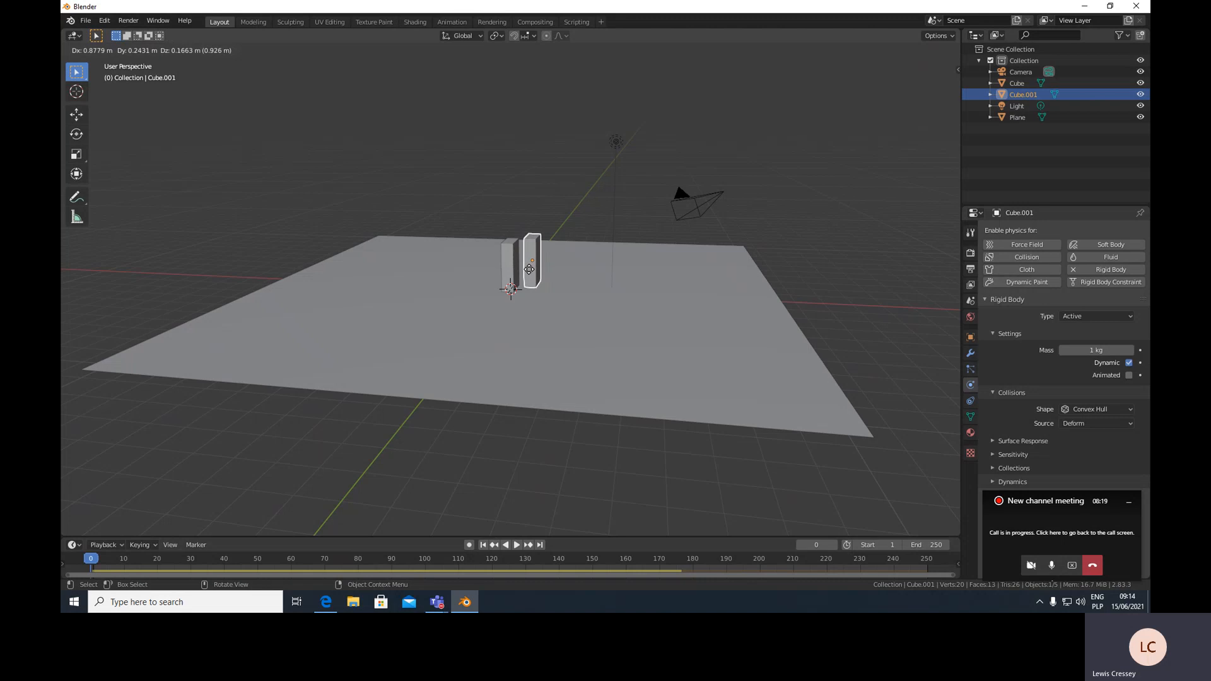
pyautogui.press('x')
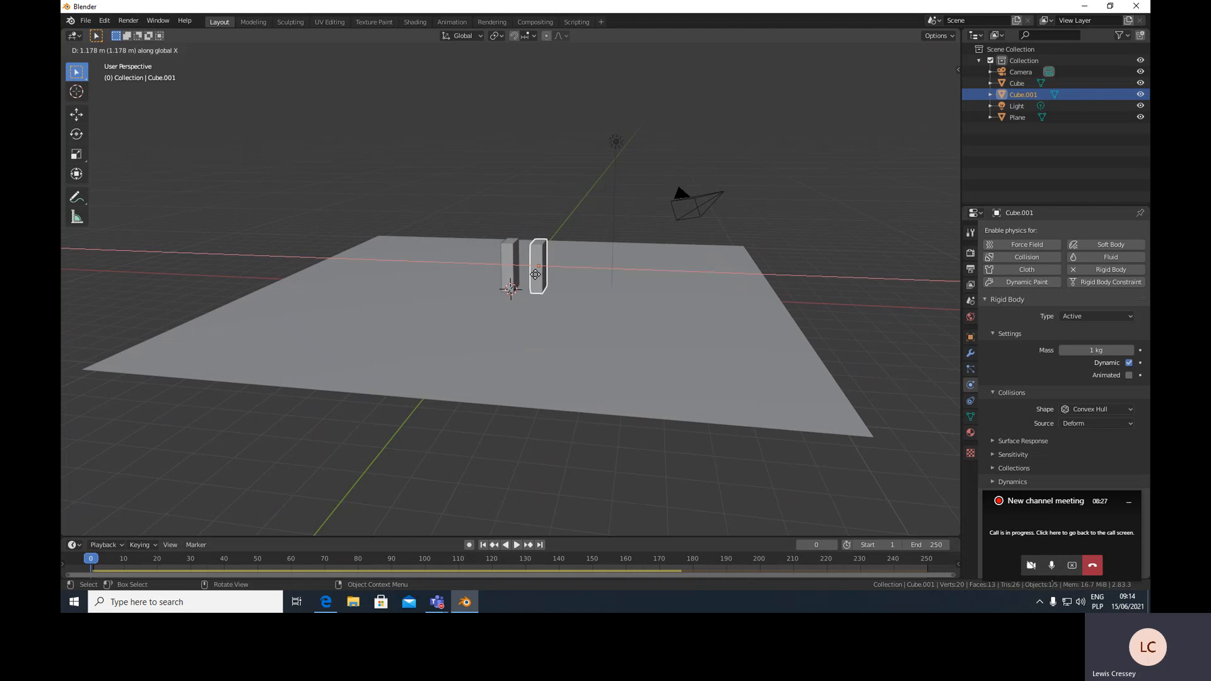
pyautogui.click(536, 277)
# Duplicate the second domino along the X axis to add a third one at similar spacing.
pyautogui.moveTo(564, 291); pyautogui.dragTo(569, 295, button='middle')
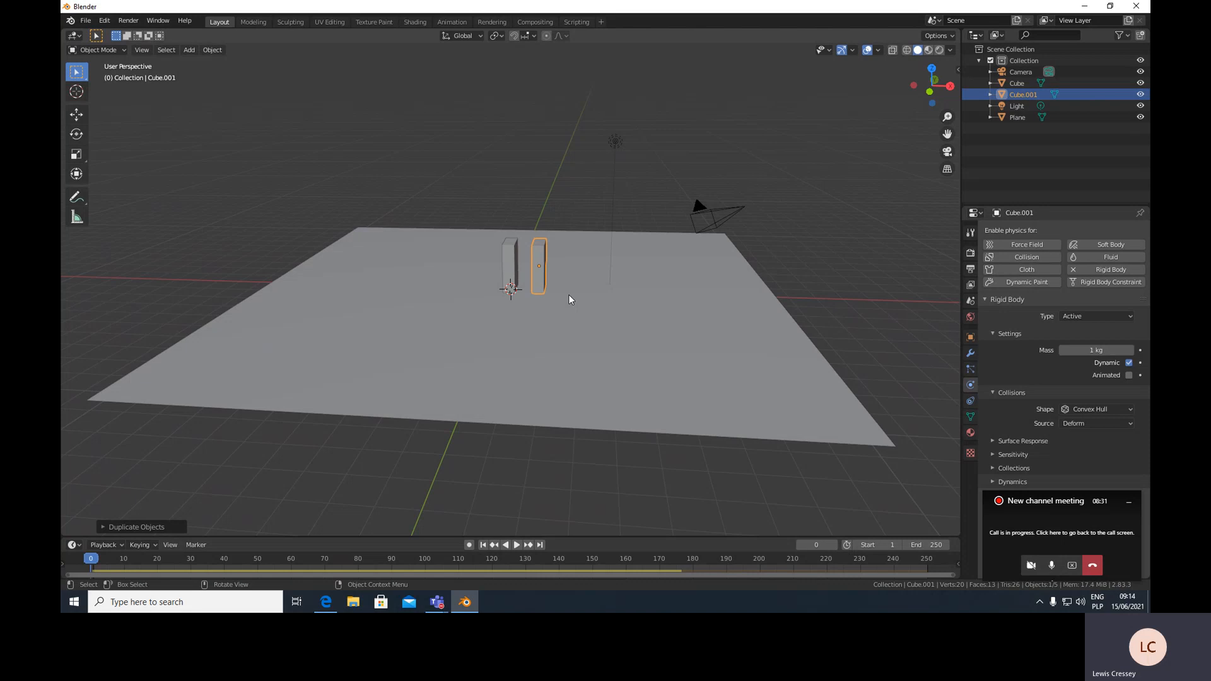
pyautogui.hotkey('shift', 'd')
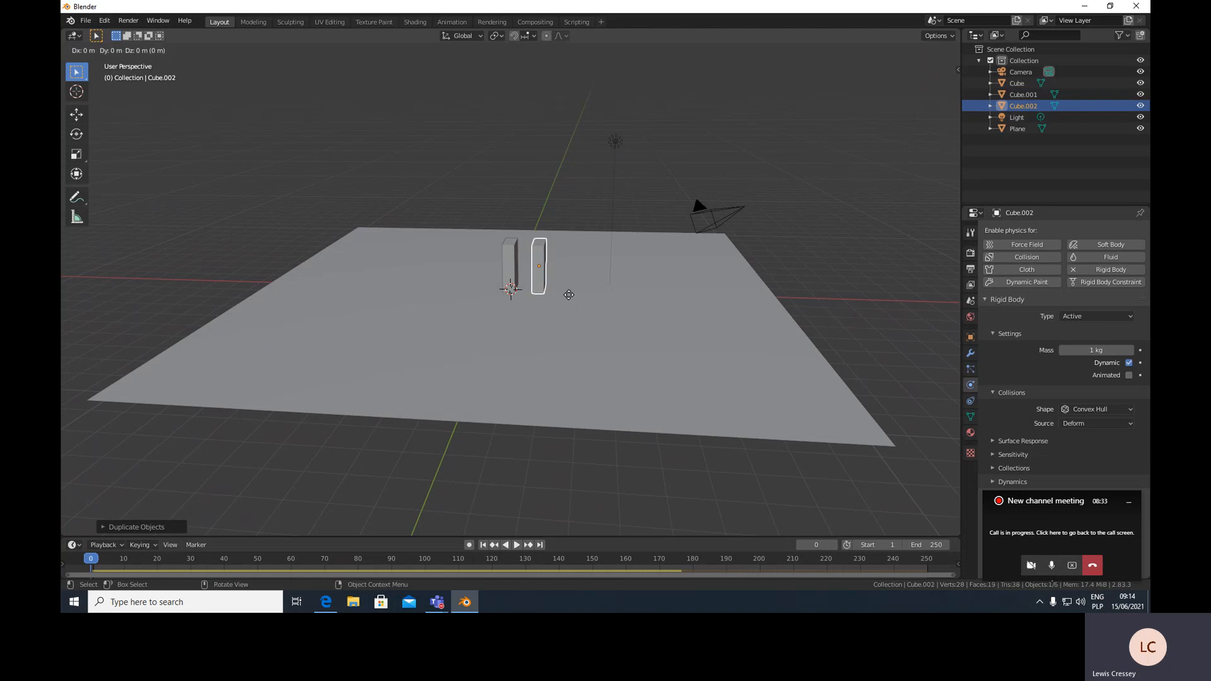
pyautogui.press('x')
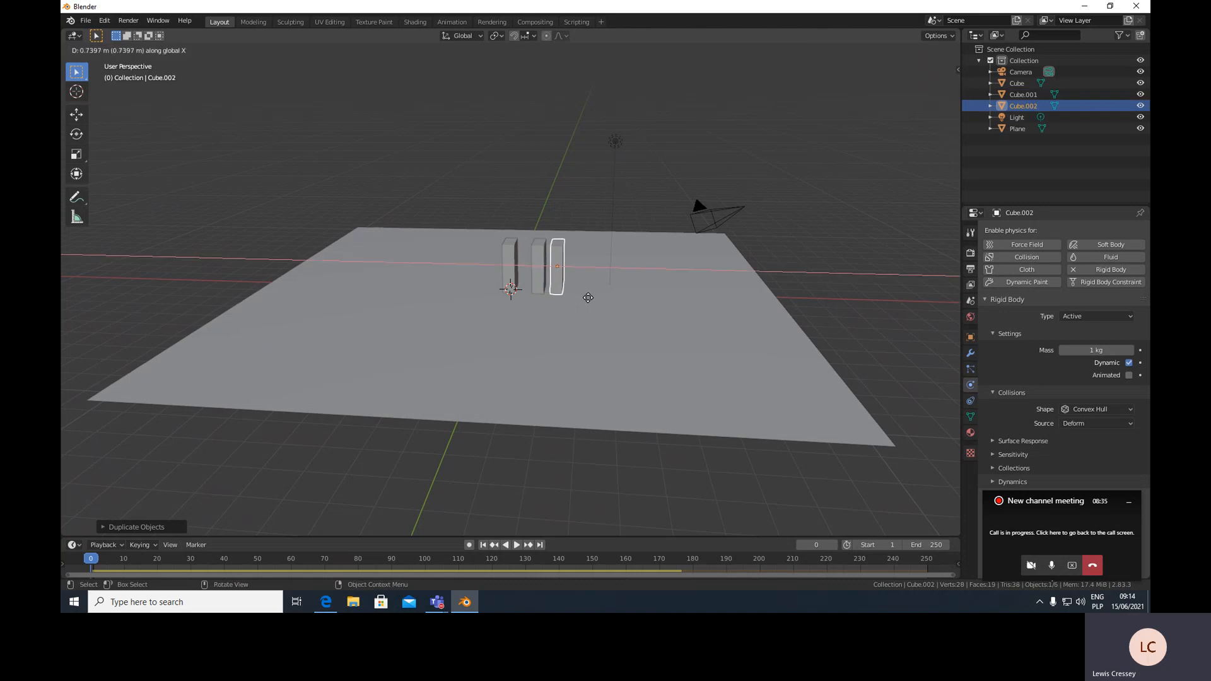
pyautogui.click(598, 300)
# Play the simulation with the three upright dominoes and return to frame 0.
pyautogui.moveTo(597, 350); pyautogui.dragTo(593, 342, button='middle')
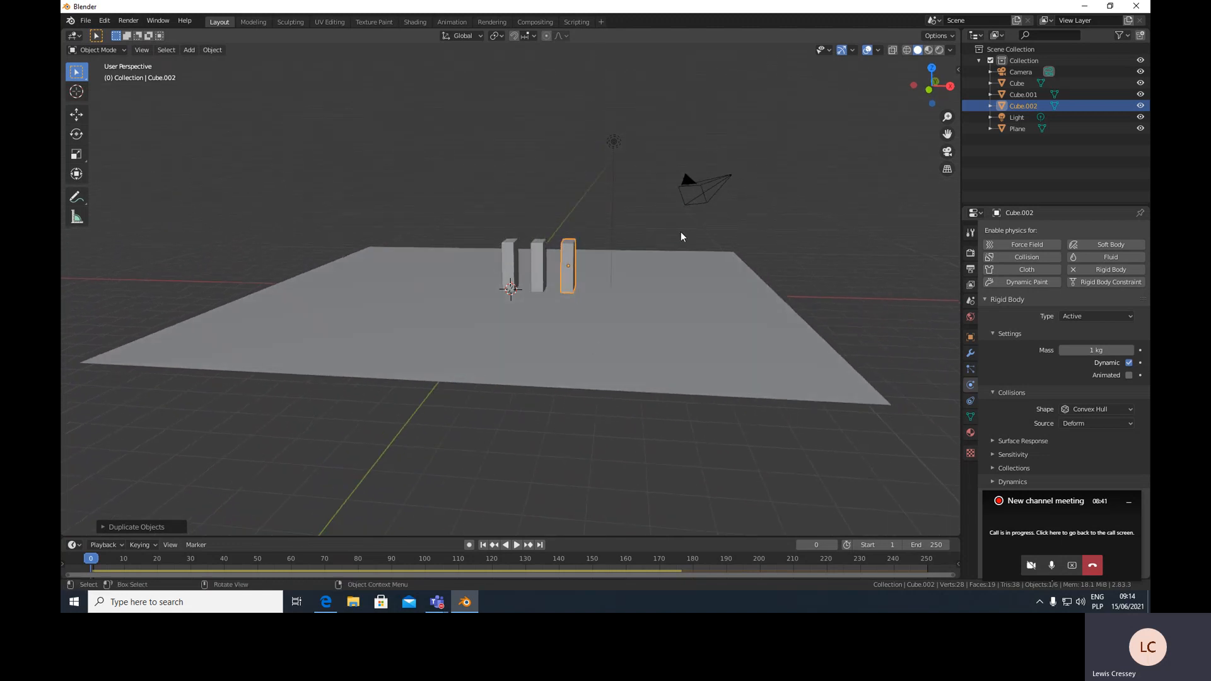
pyautogui.press('space')
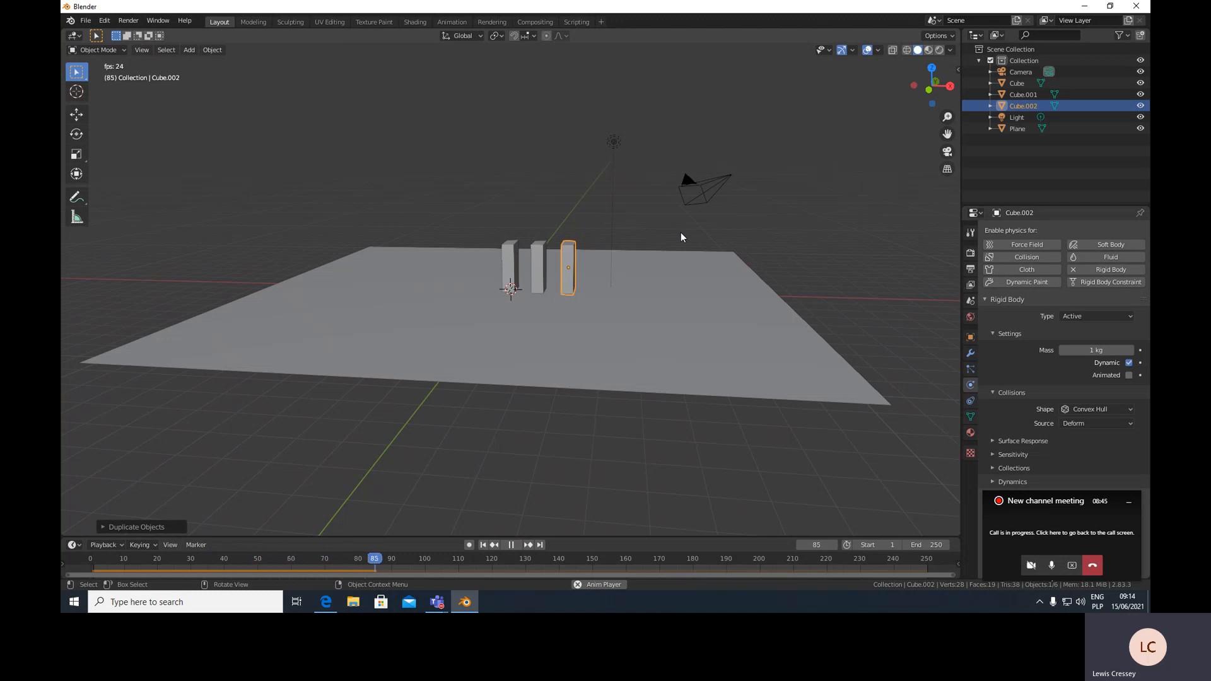
pyautogui.press('Escape')
# Rotate the first domino about 18° around the Y axis so it leans toward the other two.
pyautogui.moveTo(531, 244); pyautogui.dragTo(490, 273, button='middle')
pyautogui.click(508, 251)
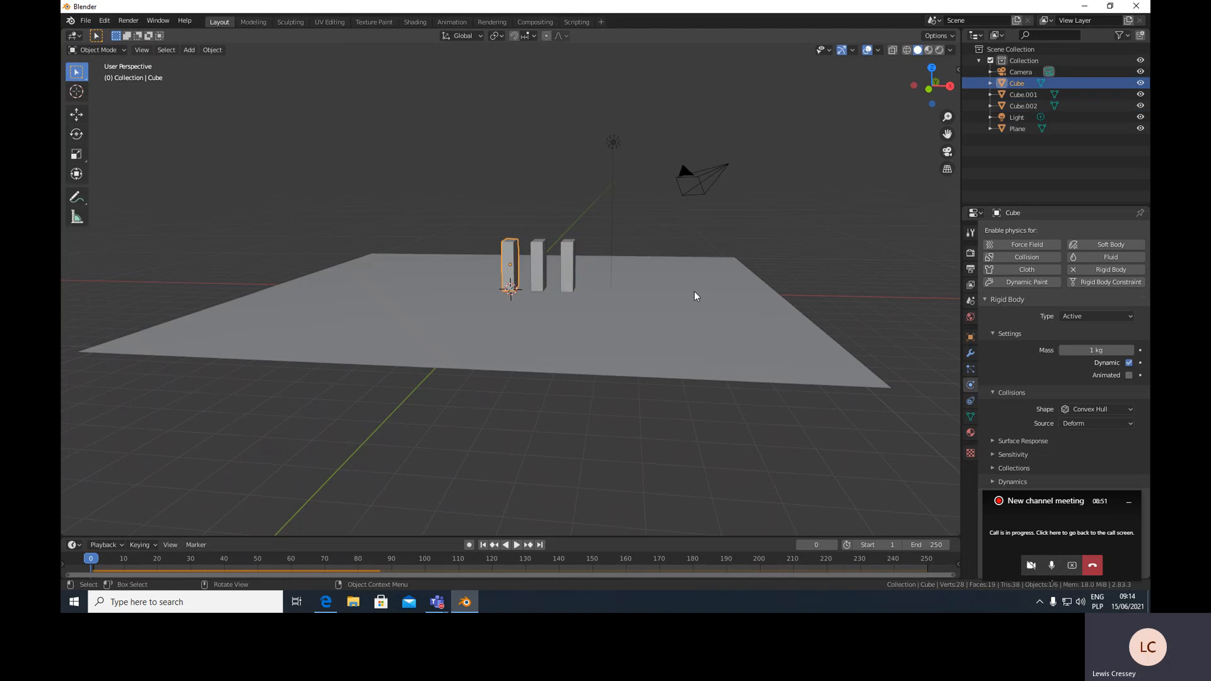
pyautogui.moveTo(693, 290); pyautogui.dragTo(695, 289, button='middle')
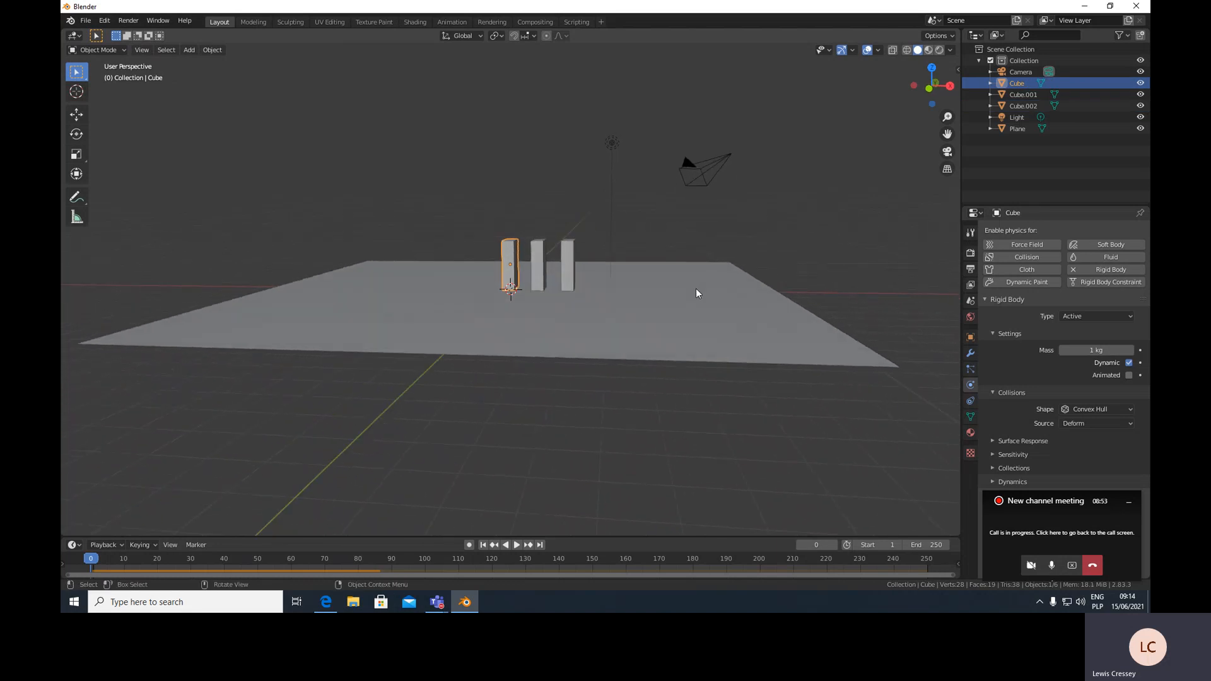
pyautogui.press('r')
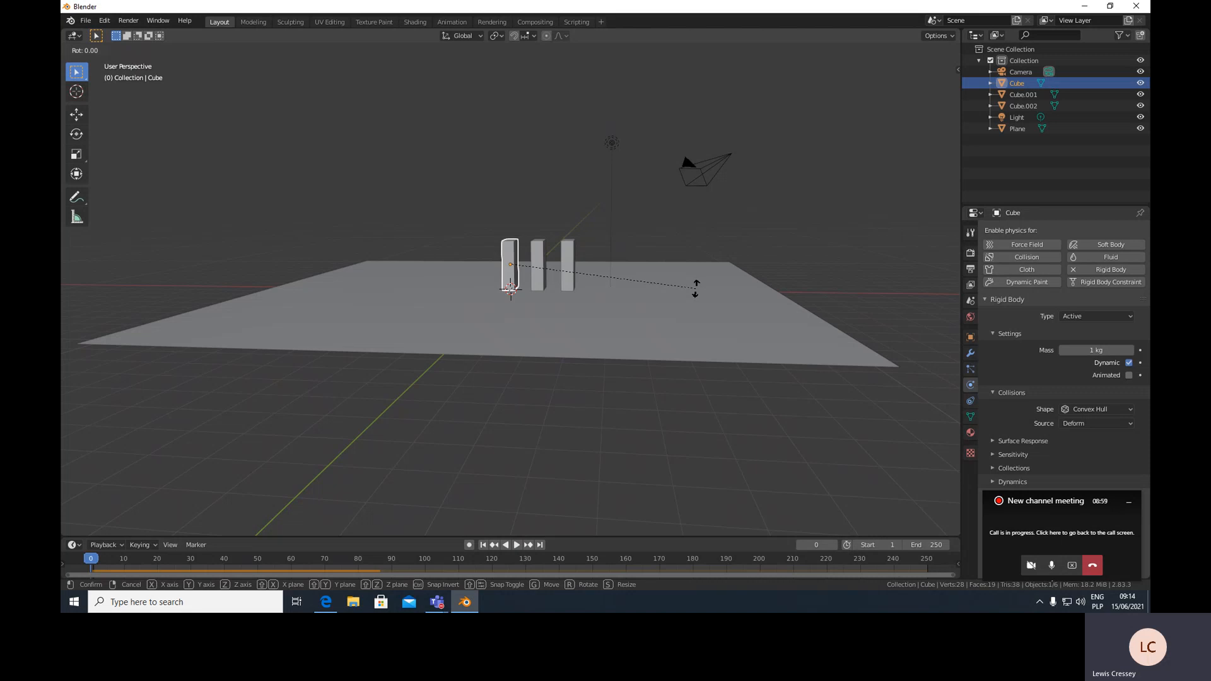
pyautogui.rightClick(694, 290)
pyautogui.moveTo(694, 290); pyautogui.dragTo(667, 299, button='middle')
pyautogui.press('r')
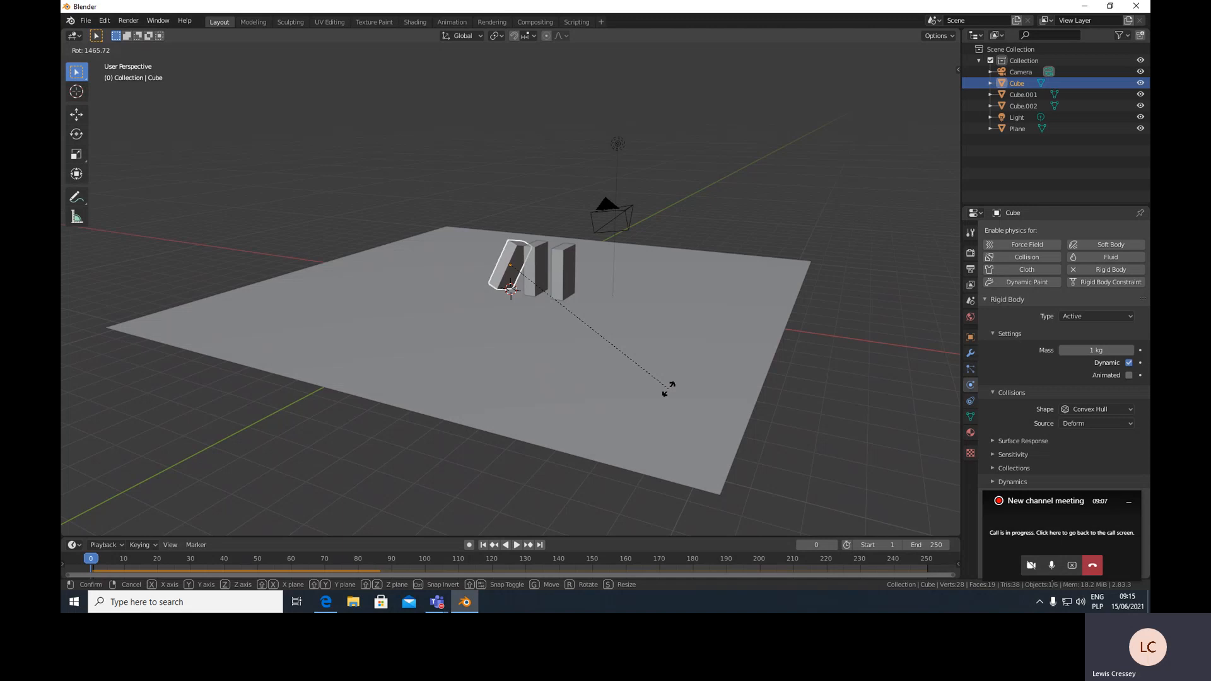
pyautogui.press('y')
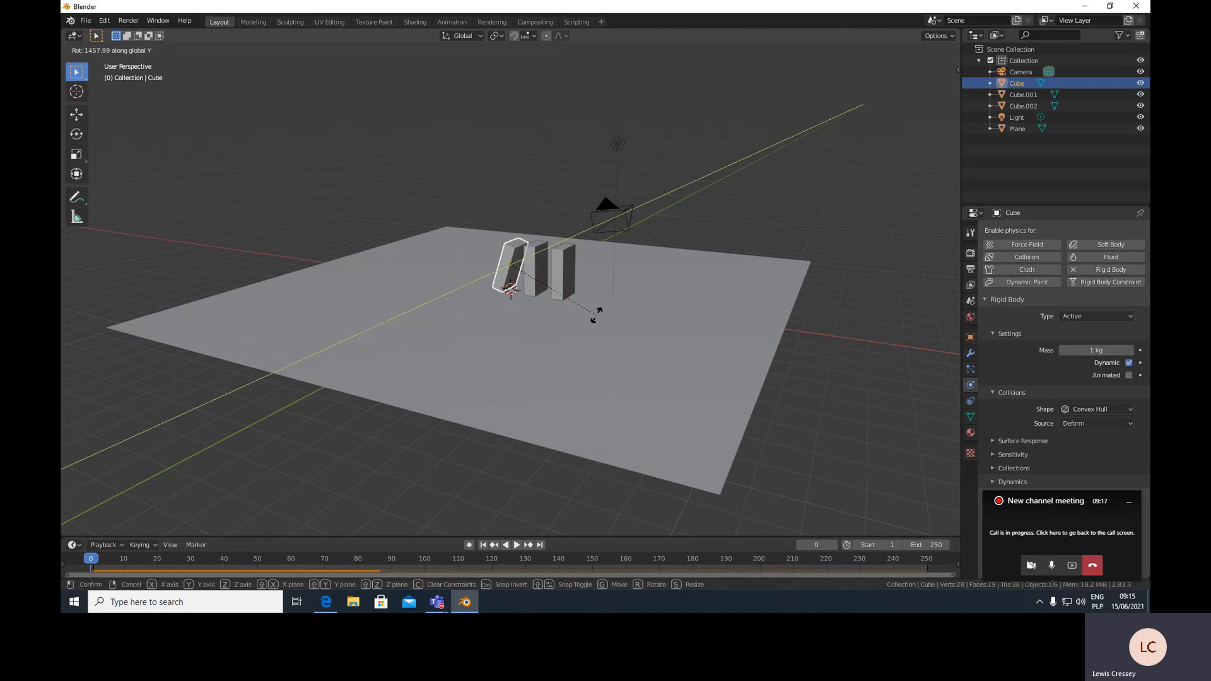
pyautogui.click(597, 315)
# Play the simulation to check the tilted domino's effect on the others, and return to frame 0.
pyautogui.moveTo(596, 315); pyautogui.dragTo(650, 334, button='middle')
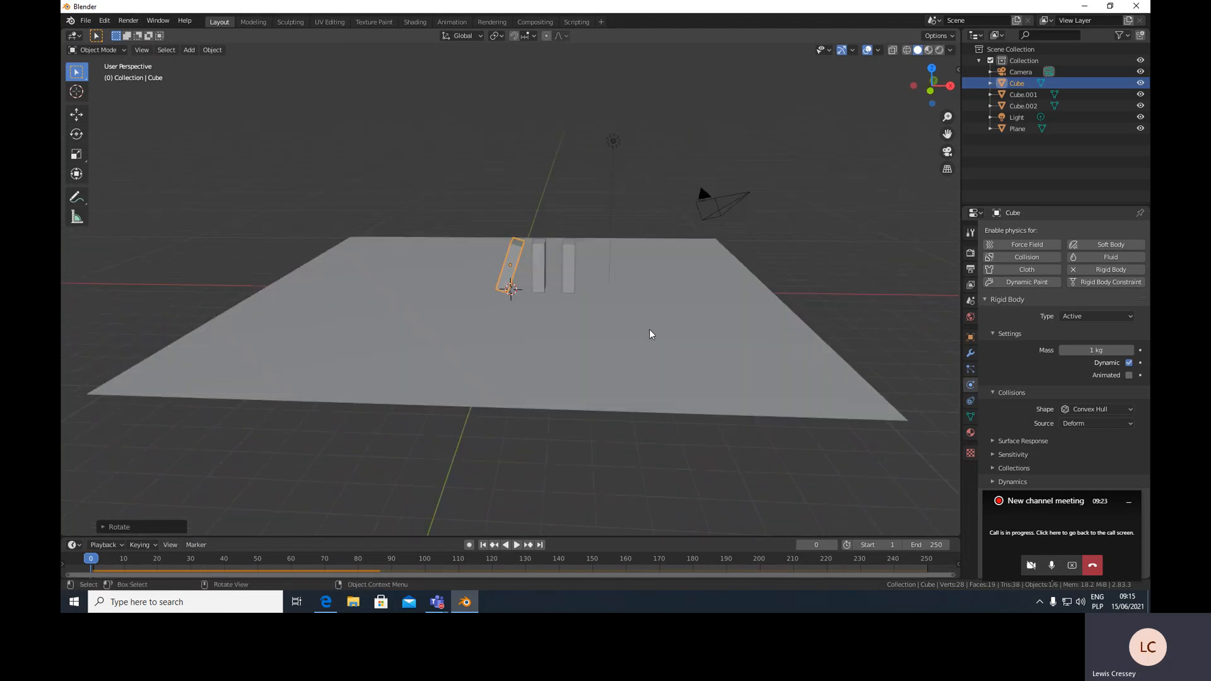
pyautogui.press('space')
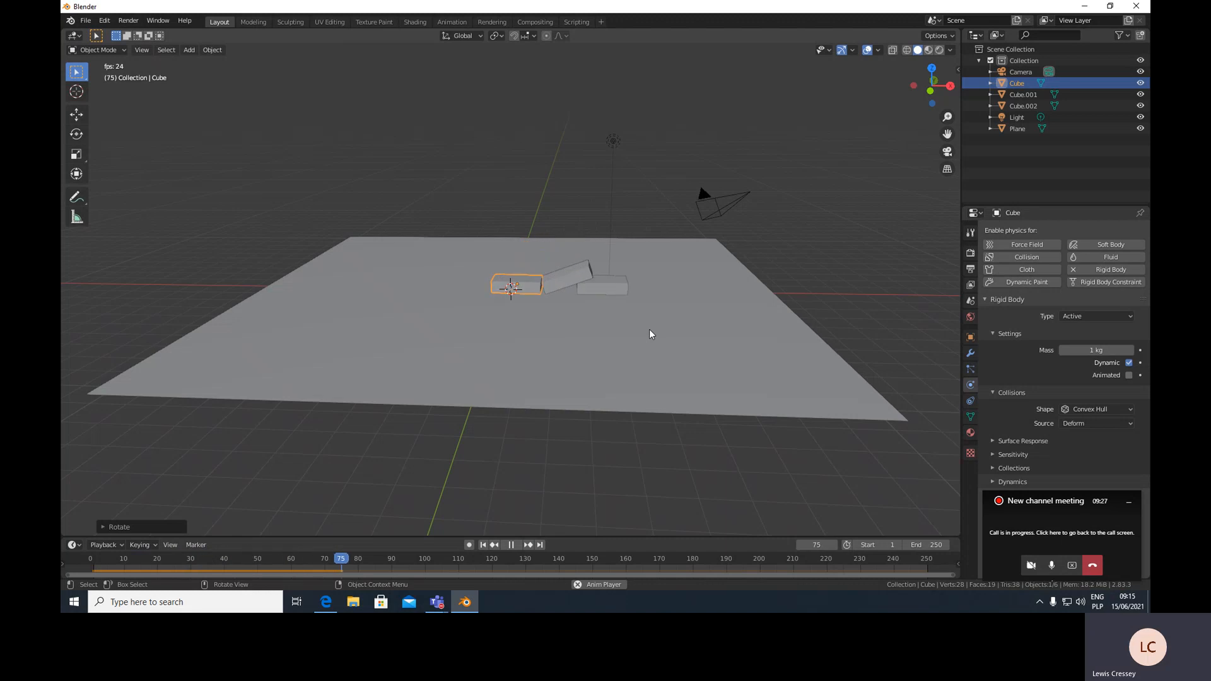
pyautogui.press('Escape')
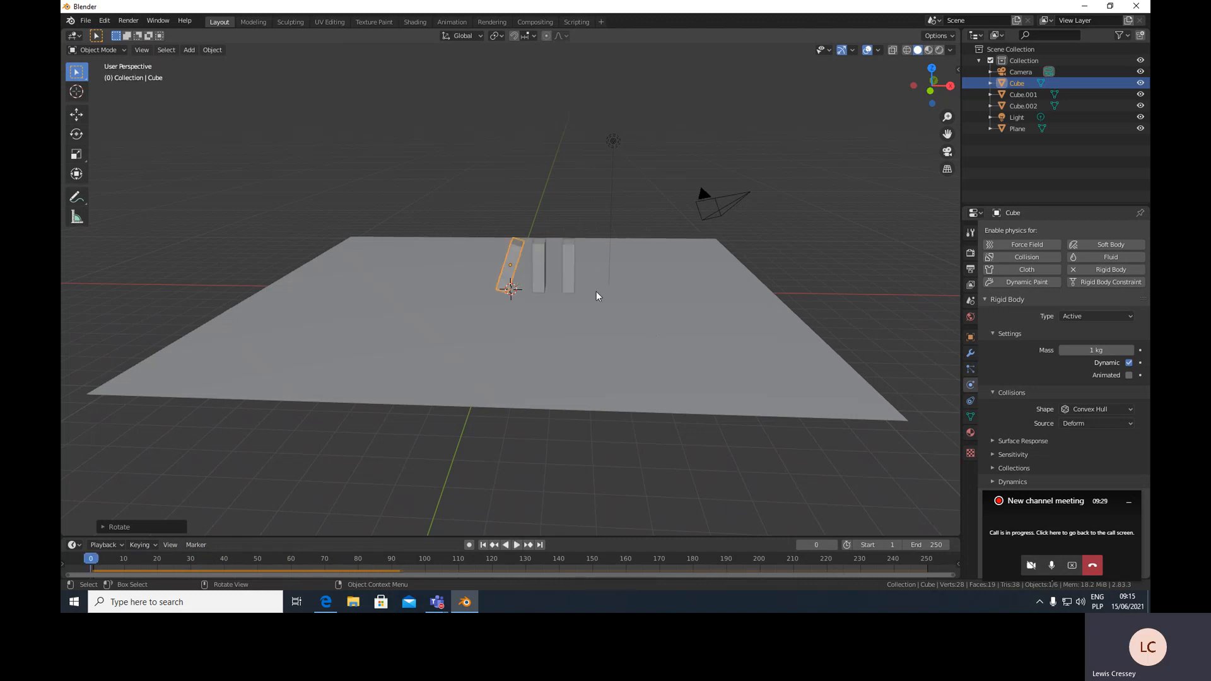
# Switch the viewport to rendered shading to preview the dominoes and floor with lighting.
pyautogui.click(565, 264)
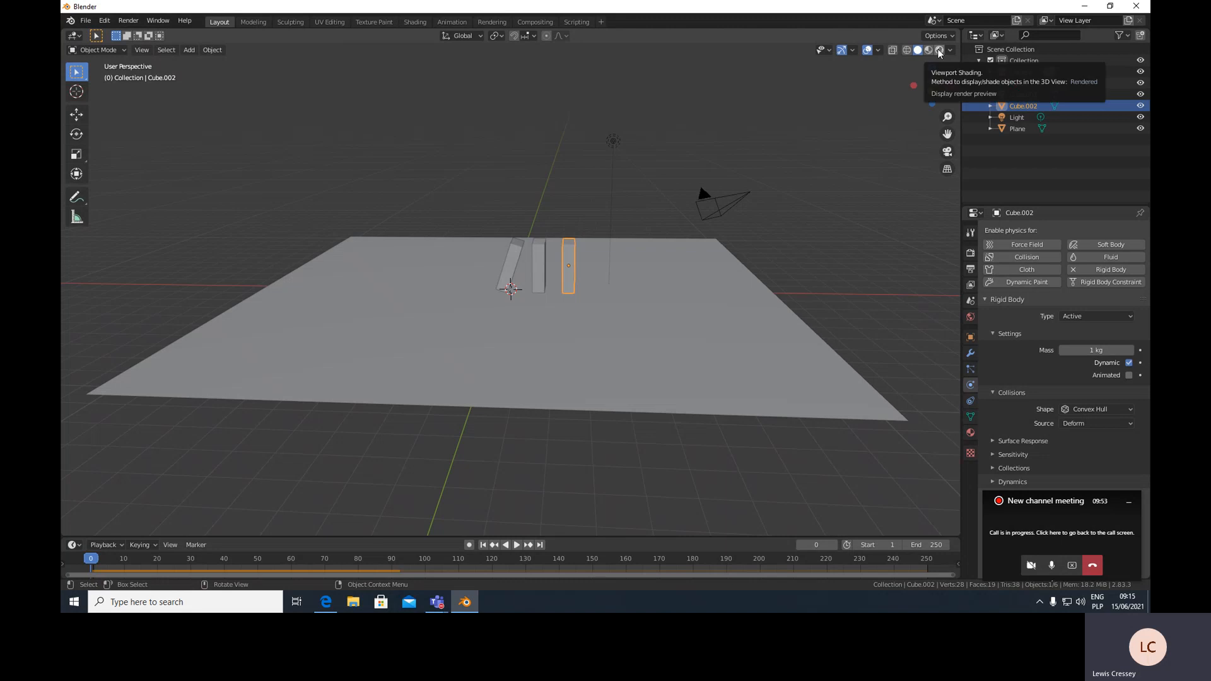
pyautogui.click(939, 50)
pyautogui.moveTo(660, 317)
pyautogui.mouseDown(button='middle')
pyautogui.moveTo(557, 335)
pyautogui.moveTo(644, 365)
pyautogui.moveTo(694, 352)
pyautogui.moveTo(637, 314)
pyautogui.moveTo(639, 331)
pyautogui.moveTo(656, 333)
pyautogui.mouseUp(button='middle')
pyautogui.moveTo(586, 323)
pyautogui.mouseDown(button='middle')
pyautogui.moveTo(572, 316)
pyautogui.moveTo(583, 321)
pyautogui.mouseUp(button='middle')
# Remove the shared material from the tilted domino and give it a new material of its own.
pyautogui.click(512, 260)
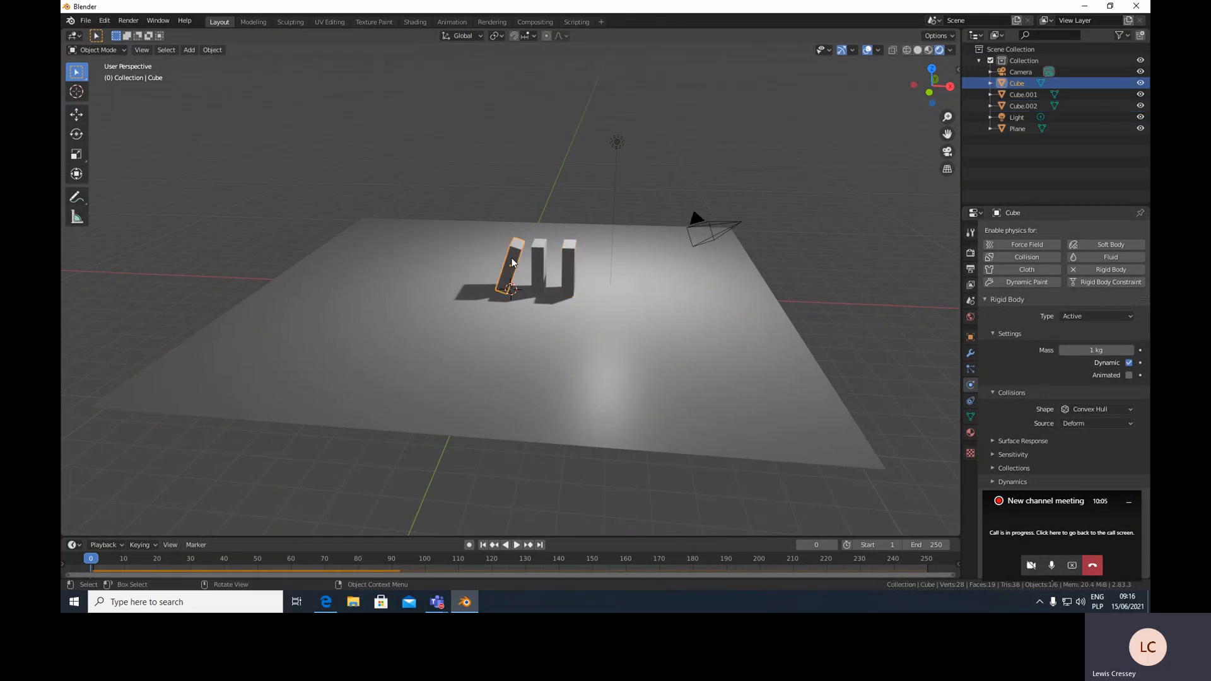
pyautogui.click(970, 433)
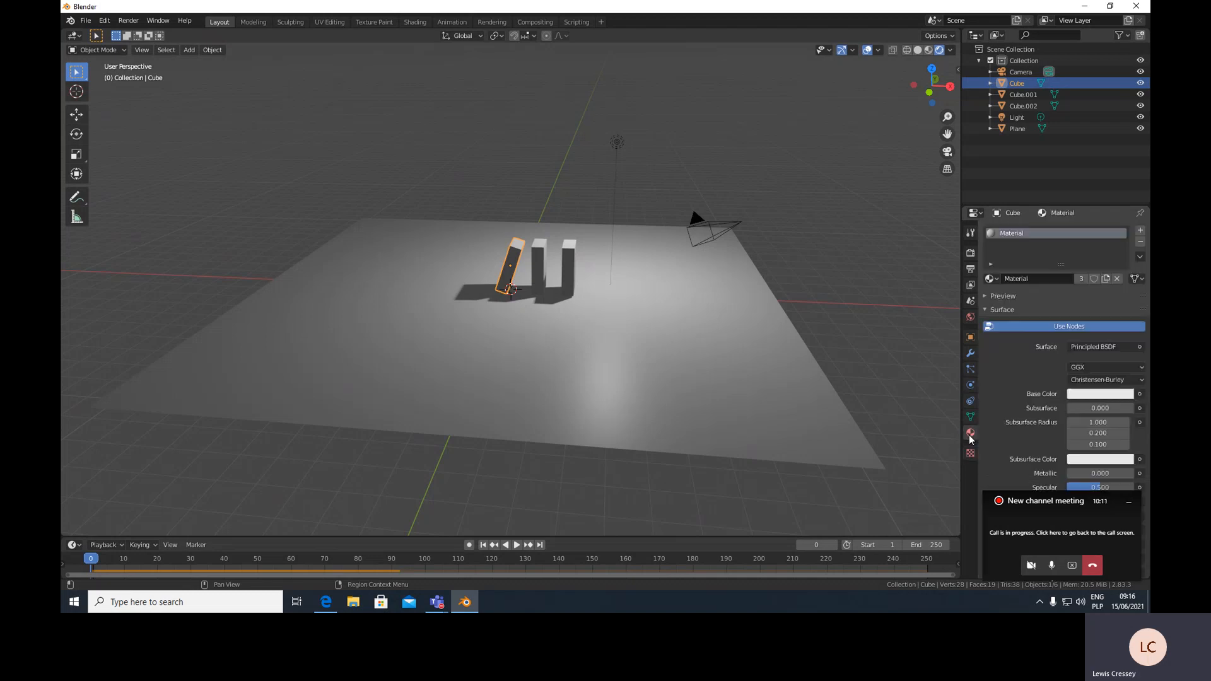
pyautogui.click(1138, 242)
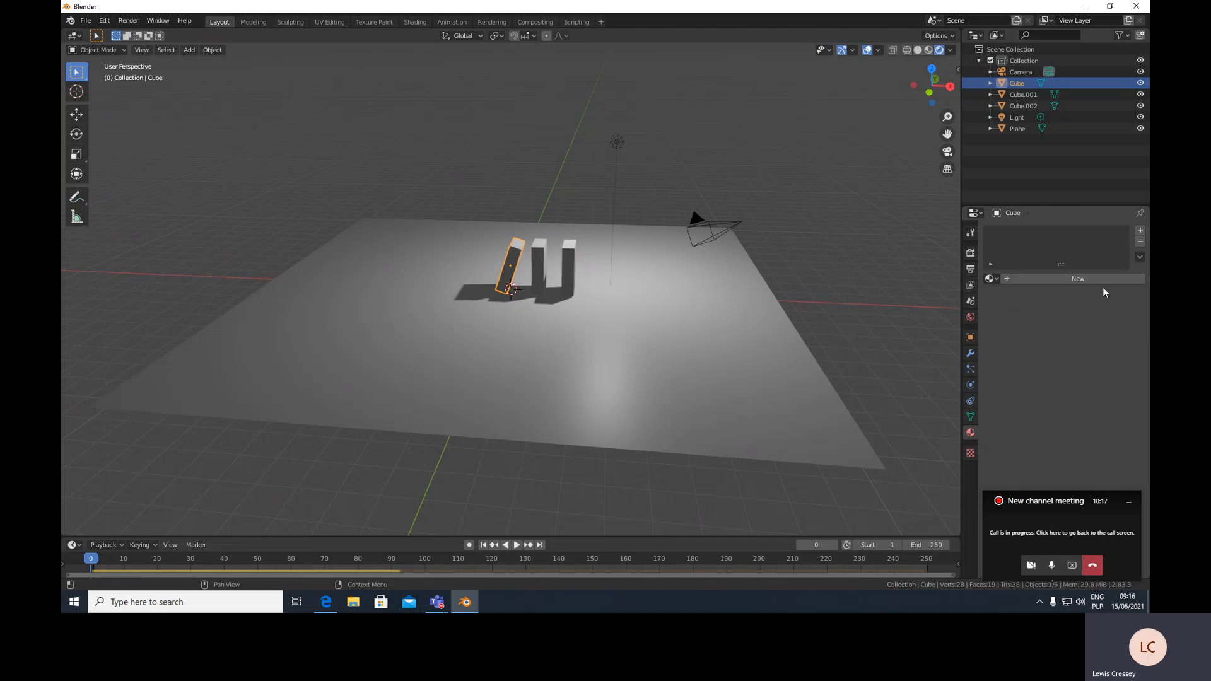
pyautogui.click(1064, 278)
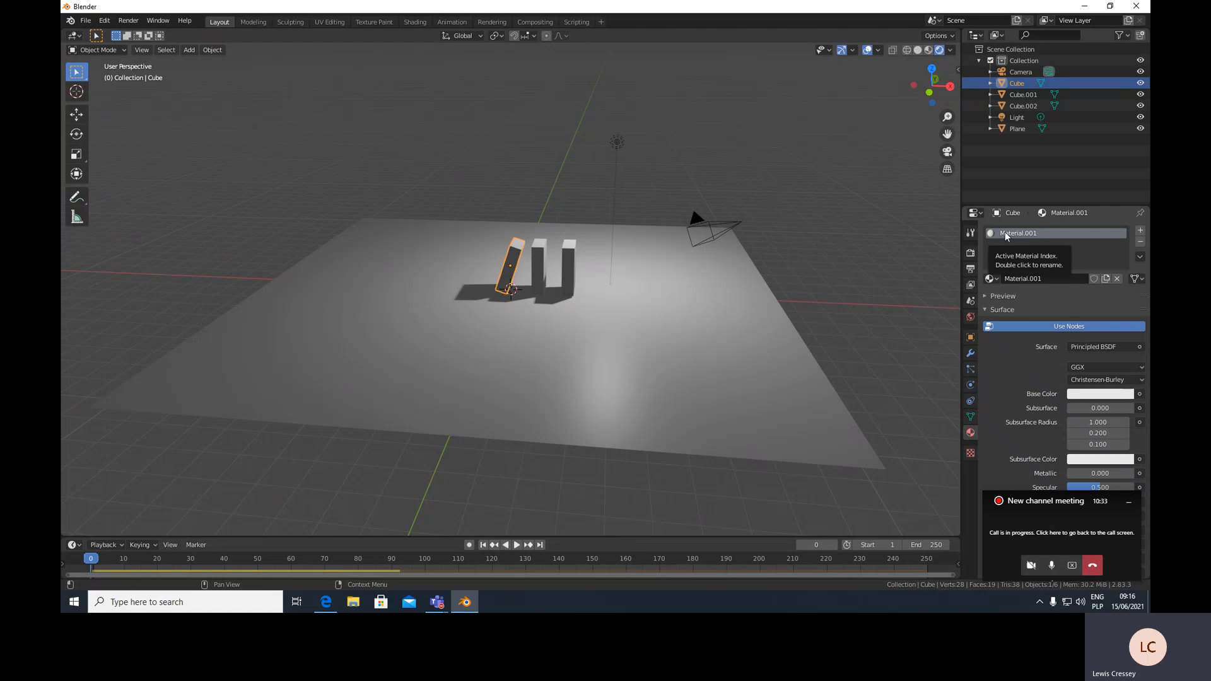
# Set the base color of the tilted domino's material to green, with hue about 0.315 and saturation about 0.8.
pyautogui.moveTo(612, 344)
pyautogui.mouseDown(button='middle')
pyautogui.moveTo(548, 327)
pyautogui.moveTo(619, 334)
pyautogui.moveTo(596, 343)
pyautogui.mouseUp(button='middle')
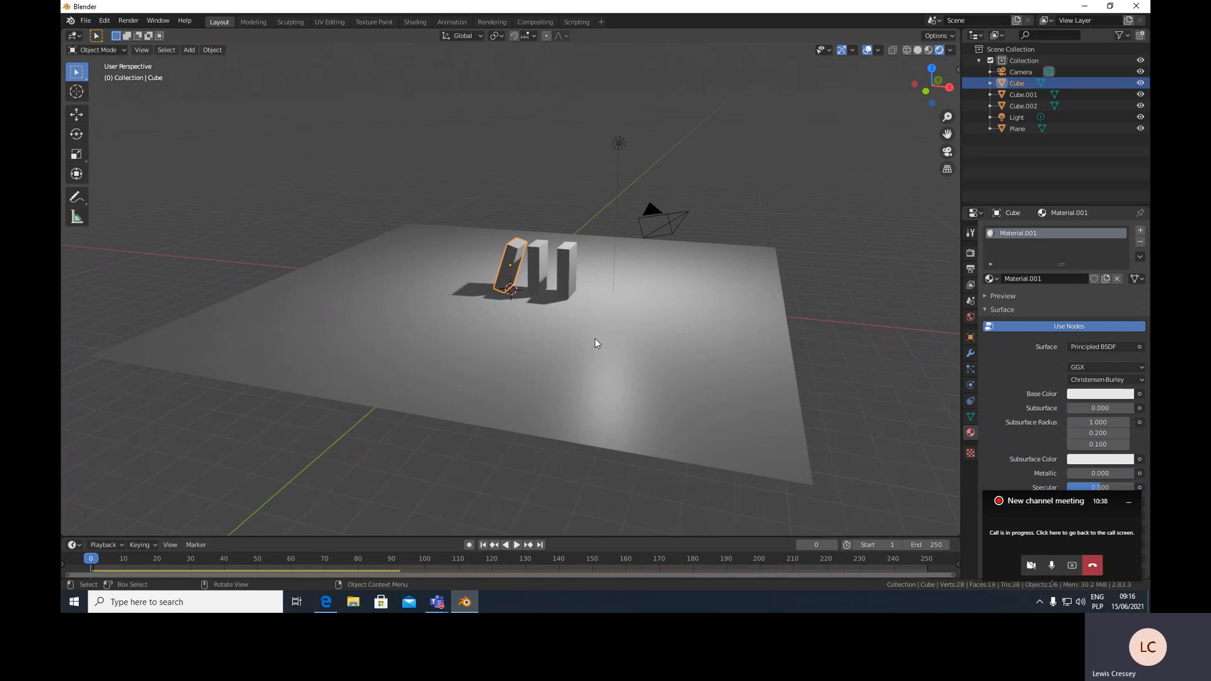
pyautogui.click(1086, 395)
pyautogui.moveTo(1068, 270); pyautogui.dragTo(1043, 258)
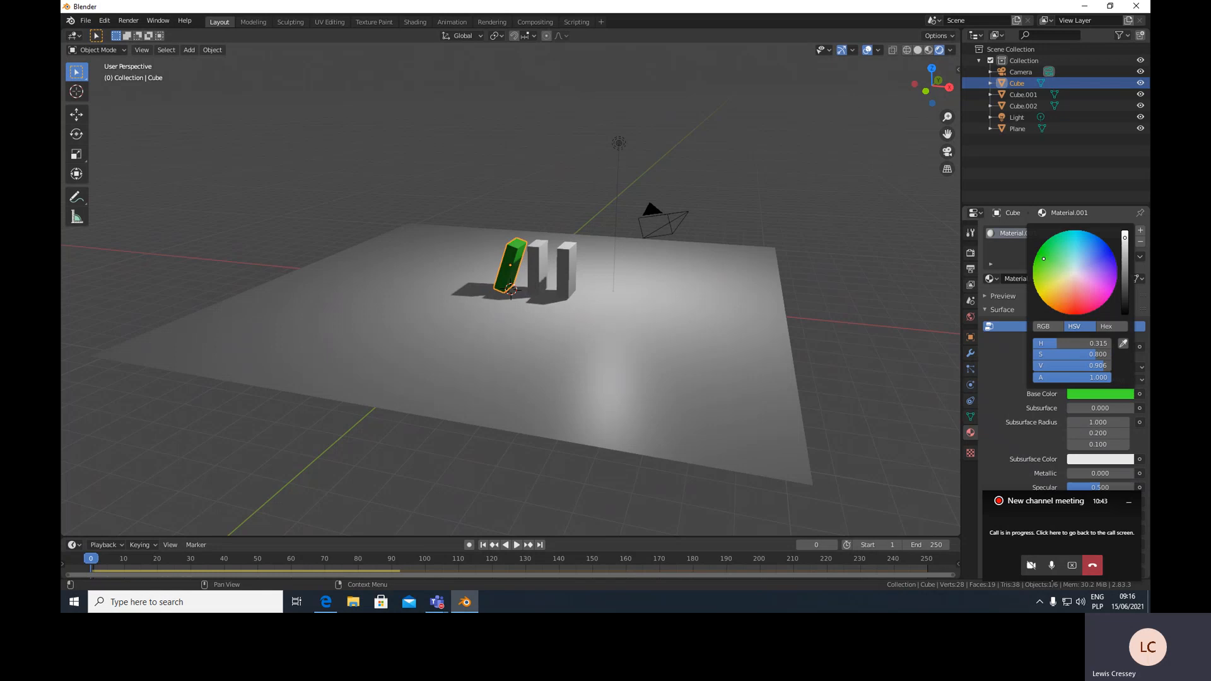
pyautogui.moveTo(855, 367); pyautogui.dragTo(861, 371, button='middle')
pyautogui.click(471, 462)
pyautogui.moveTo(471, 462); pyautogui.dragTo(494, 459, button='middle')
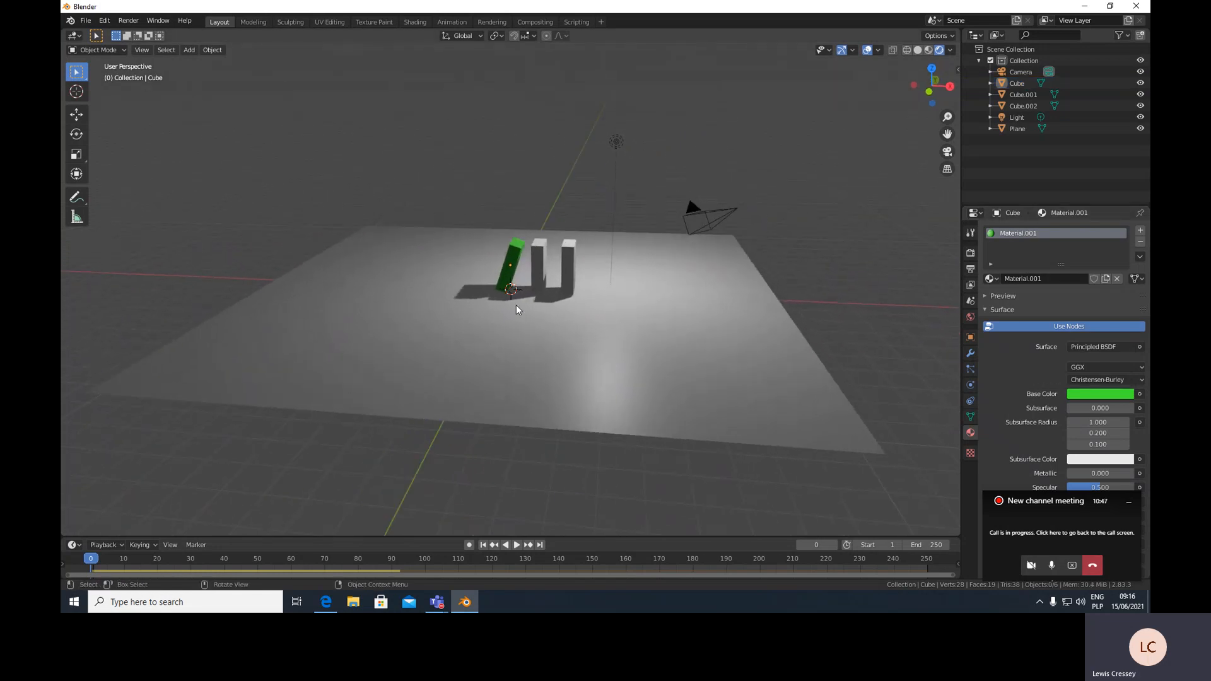
# Set the base color of the middle domino's shared material to a saturated blue.
pyautogui.click(541, 261)
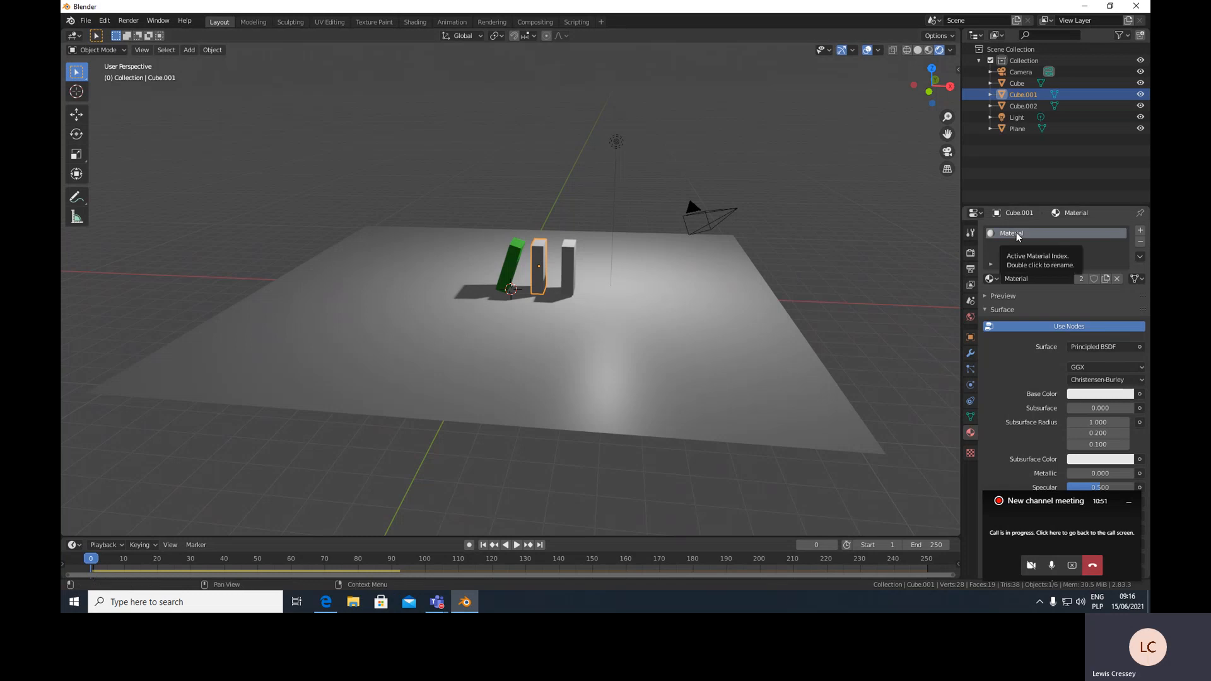
pyautogui.click(1081, 393)
pyautogui.moveTo(1082, 277); pyautogui.dragTo(1107, 244)
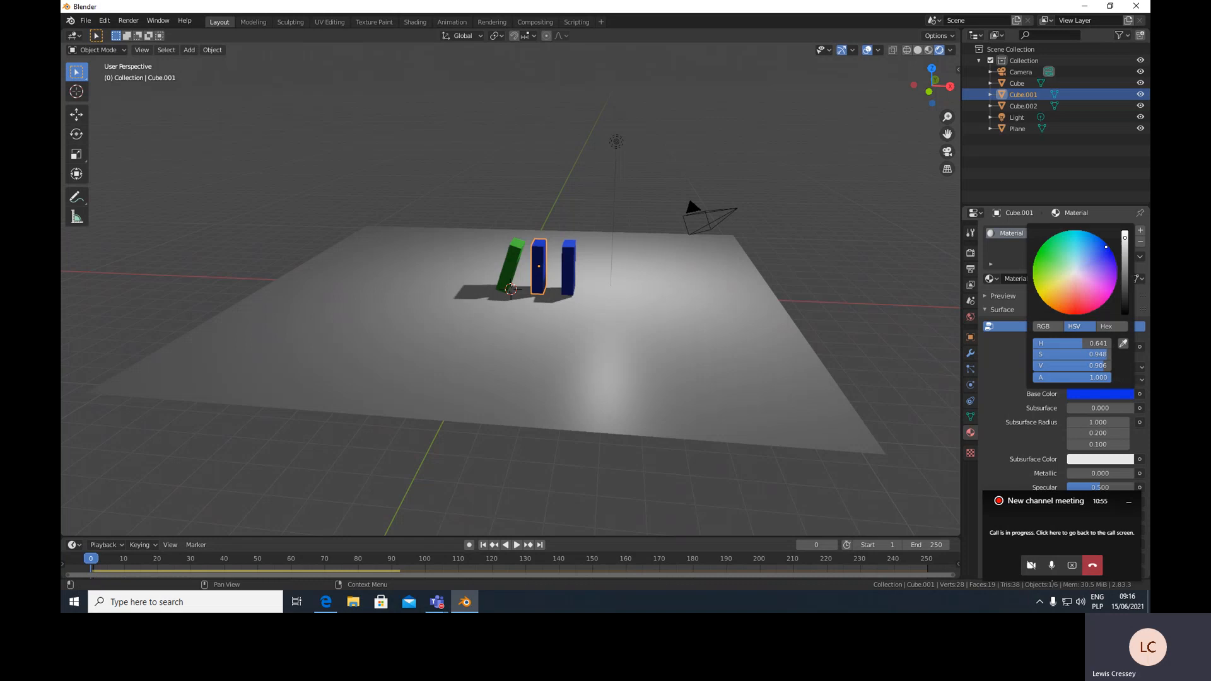
pyautogui.click(599, 278)
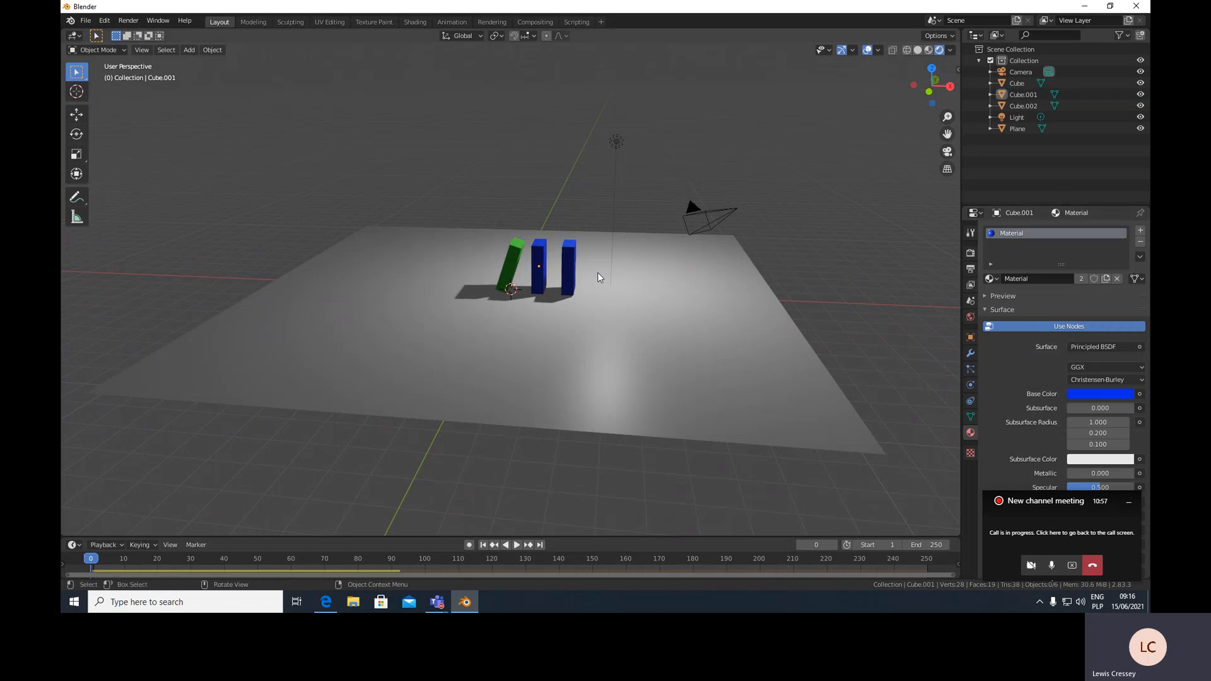
# Select the dominoes in turn to compare which material each one uses.
pyautogui.click(570, 260)
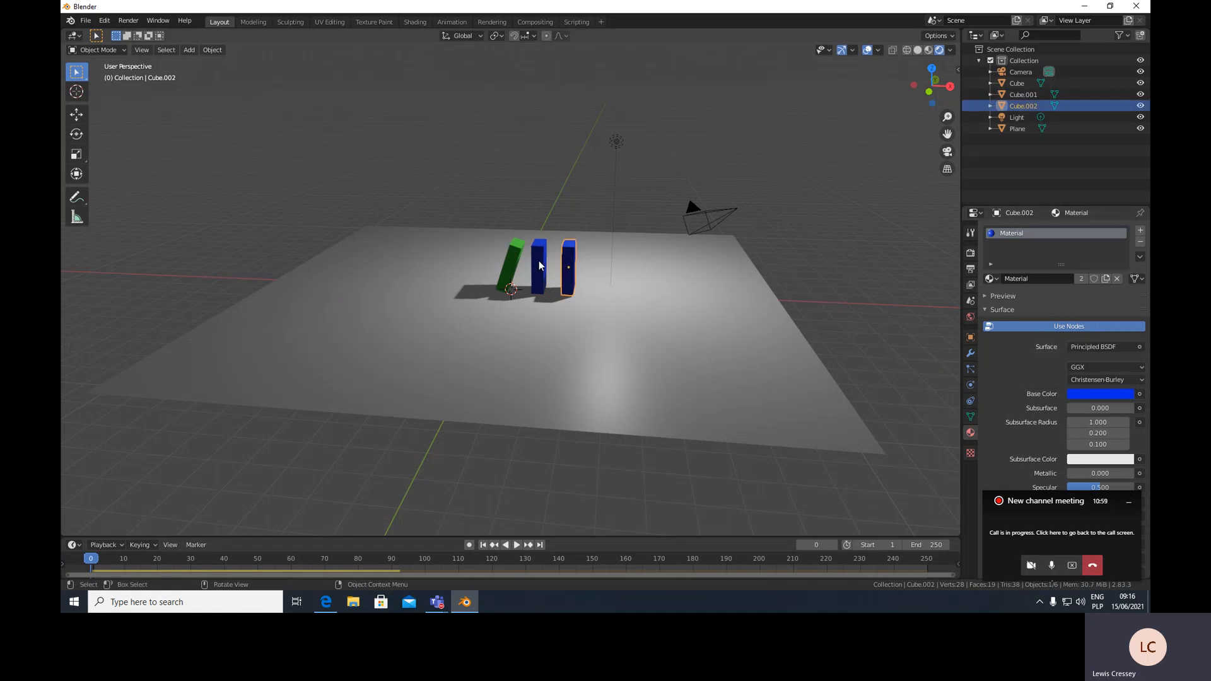
pyautogui.click(539, 262)
pyautogui.click(513, 258)
pyautogui.click(539, 267)
pyautogui.click(568, 268)
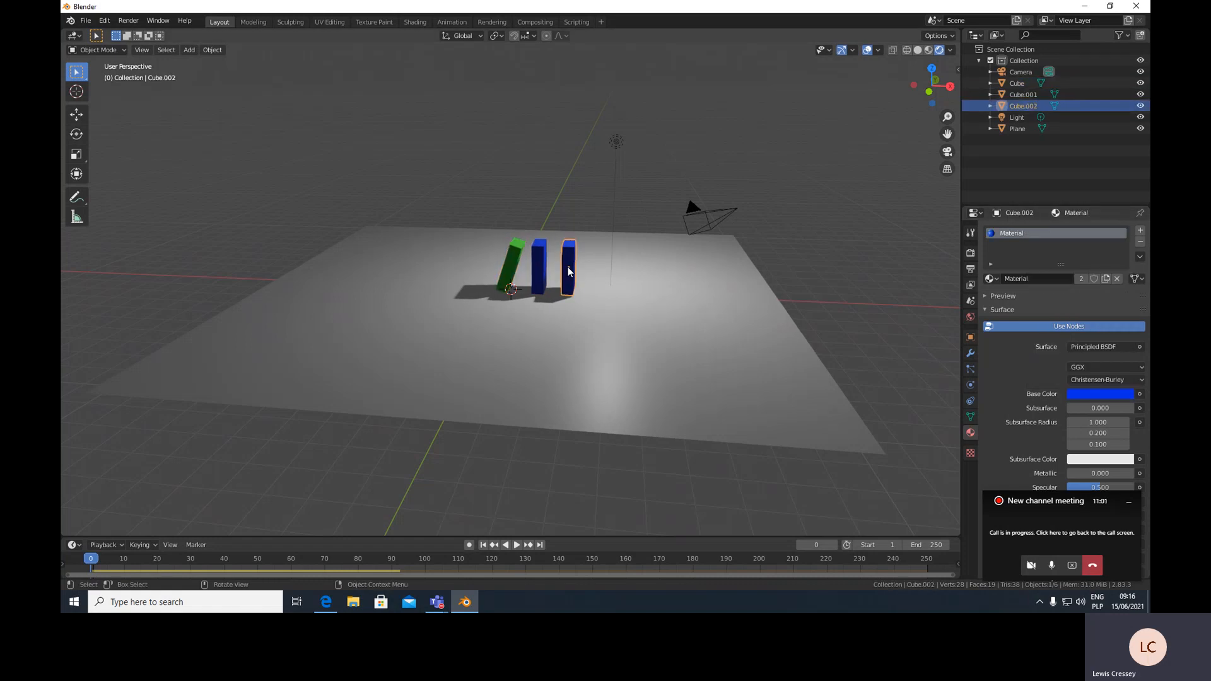
pyautogui.click(508, 267)
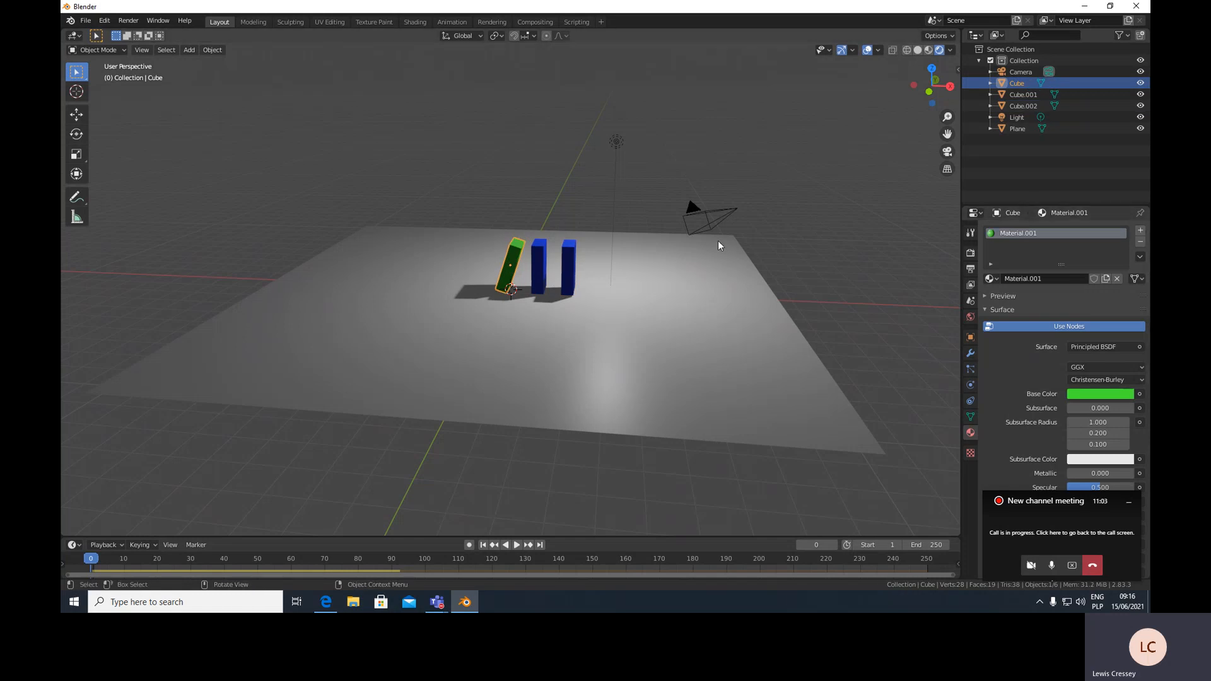
pyautogui.click(542, 267)
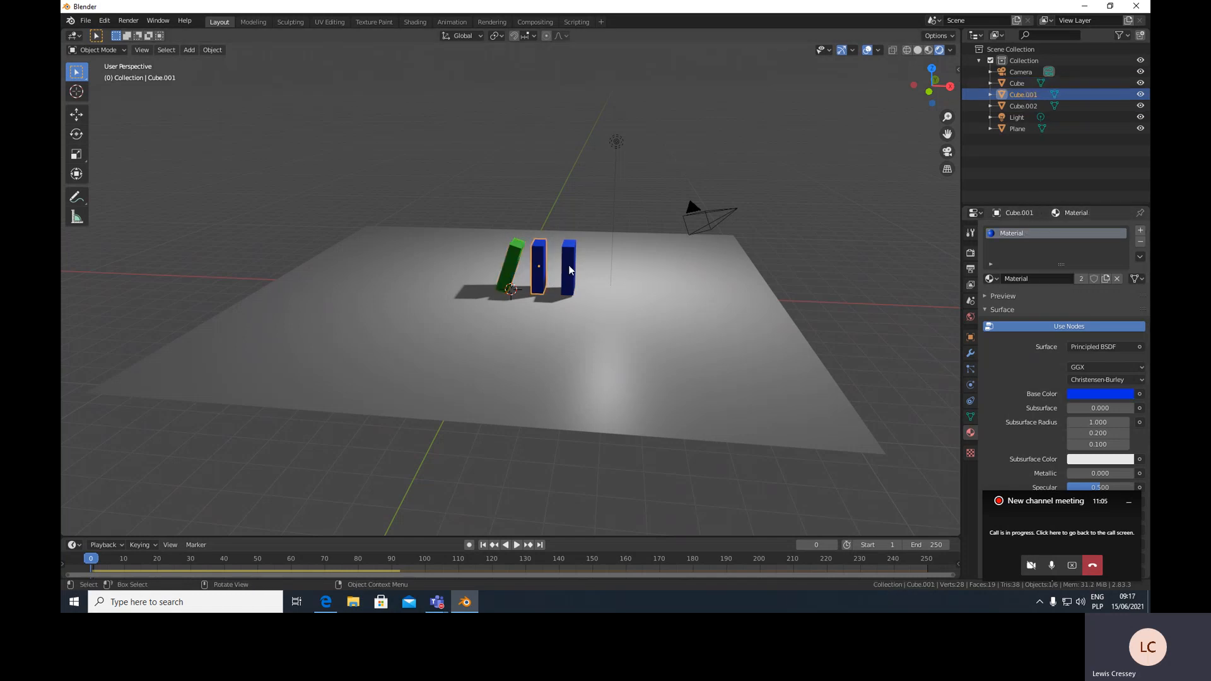
# Set the base color of the material shared by the two upright dominoes to orange-red.
pyautogui.click(569, 269)
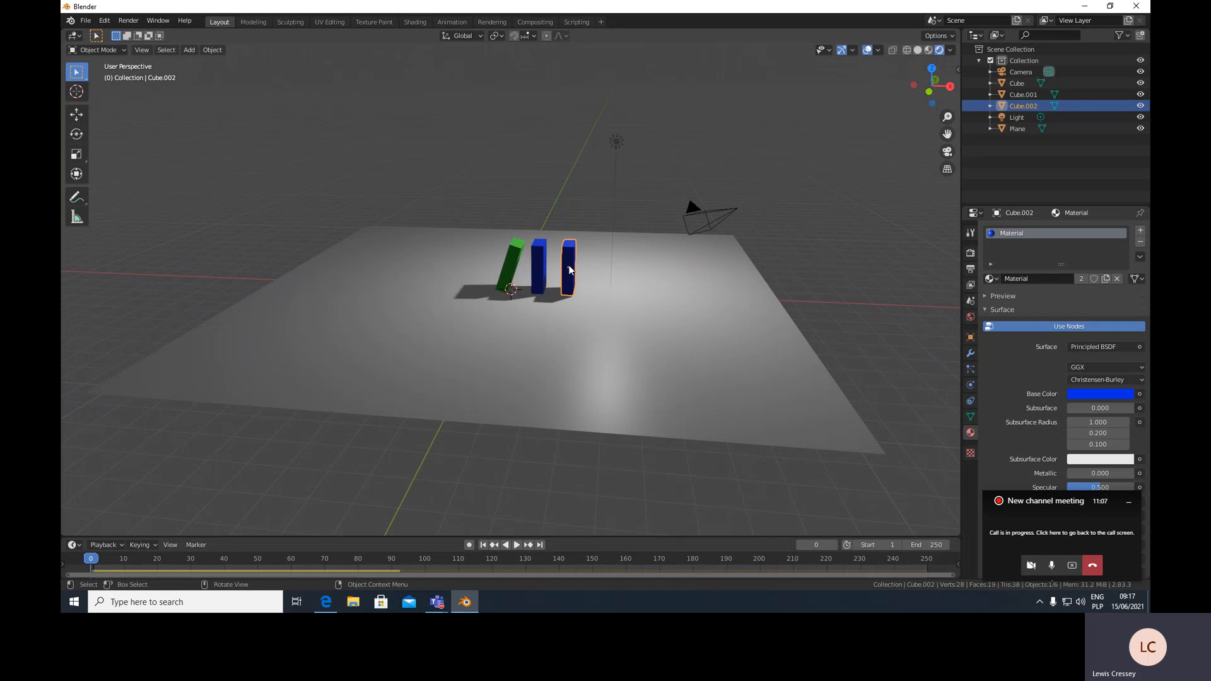
pyautogui.click(1087, 395)
pyautogui.moveTo(1071, 266); pyautogui.dragTo(1069, 305)
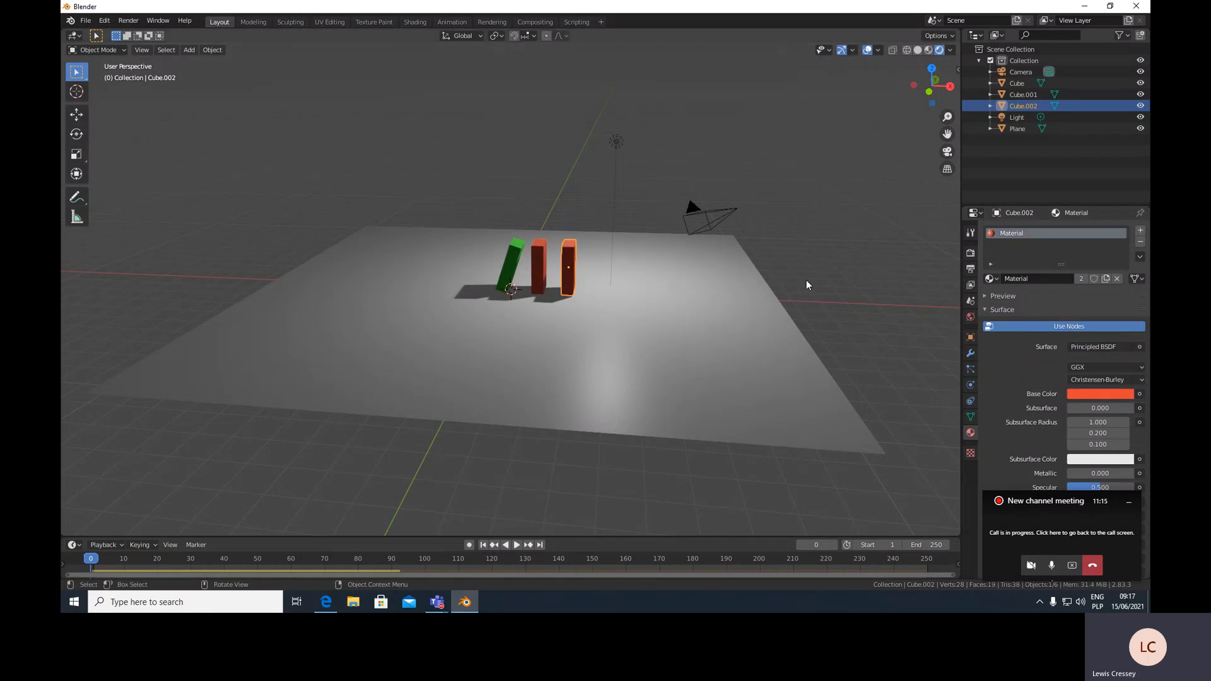
# Replace the shared material on the third domino with a new one and give it a light blue base color.
pyautogui.click(1088, 295)
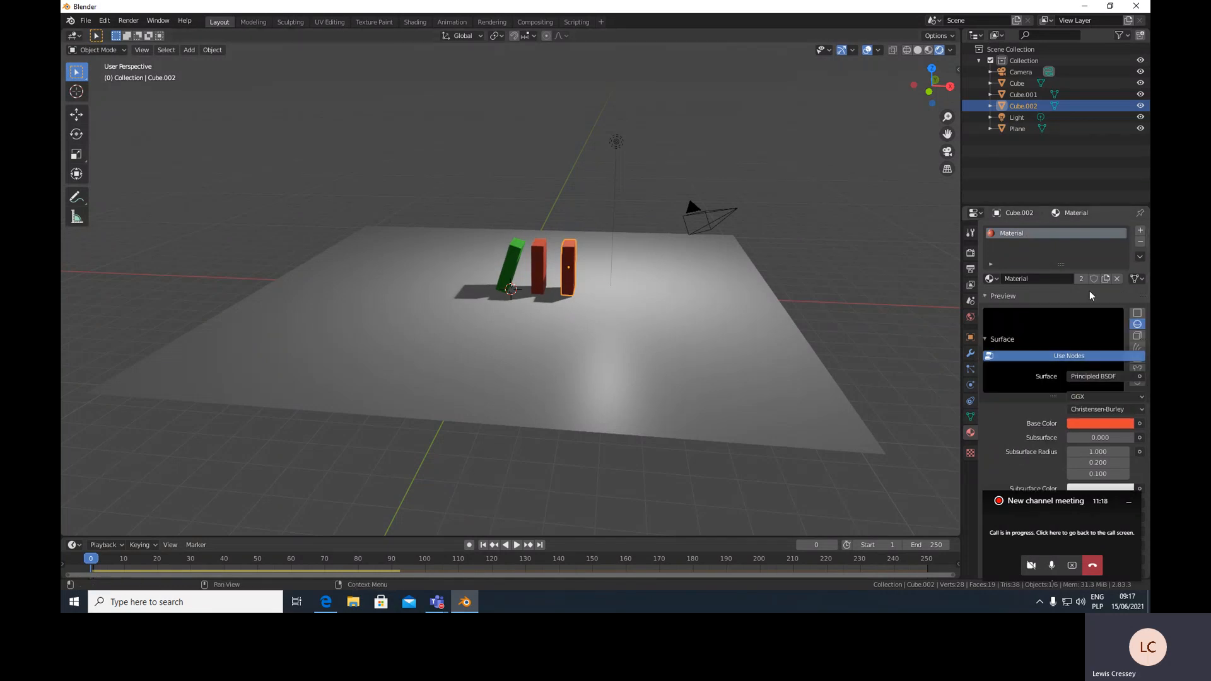
pyautogui.click(1139, 242)
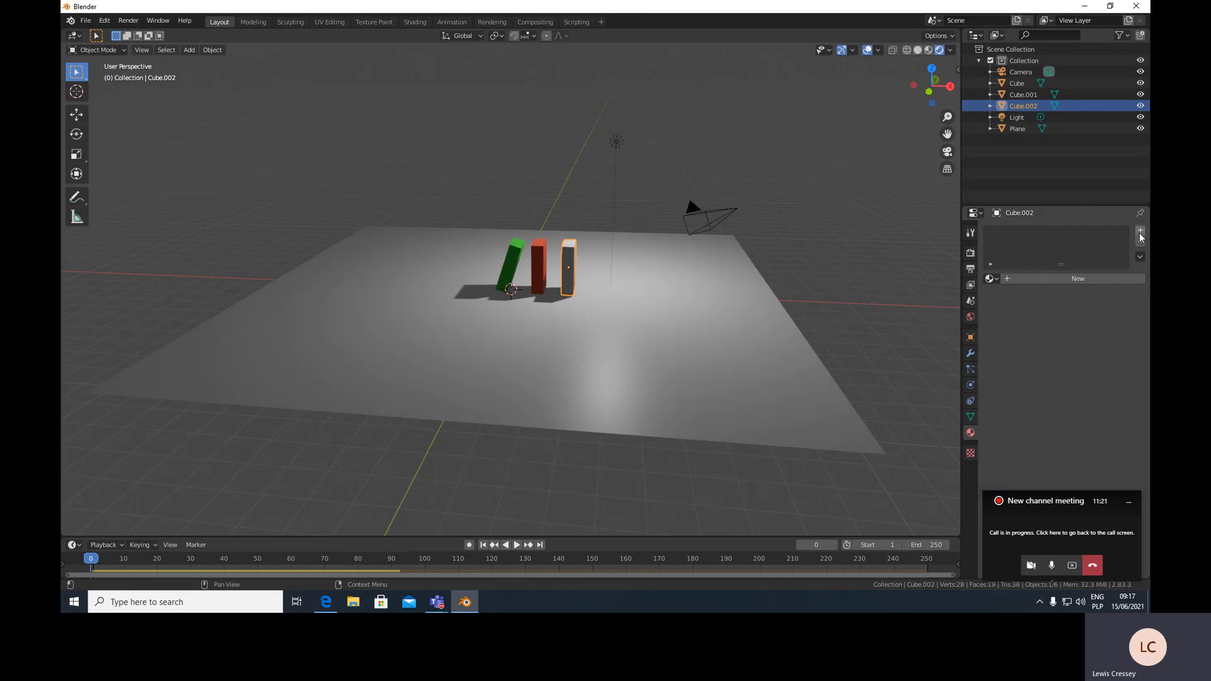
pyautogui.click(1140, 232)
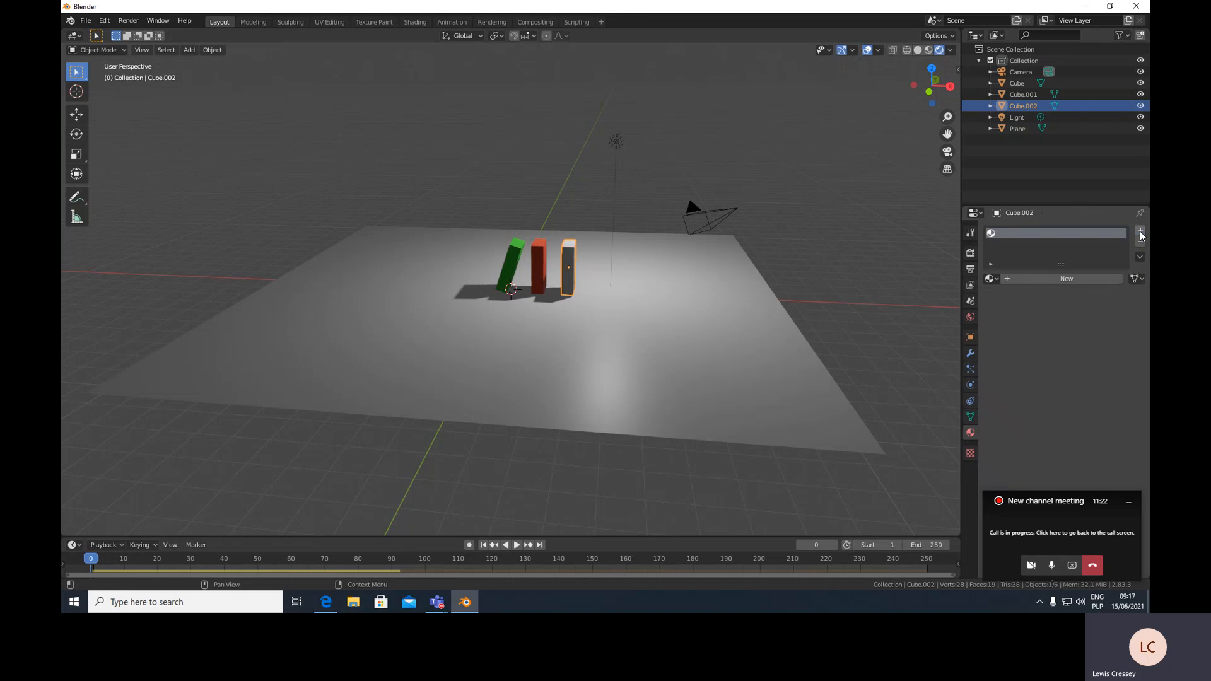
pyautogui.click(1024, 279)
pyautogui.scroll(-3, 1034, 444)
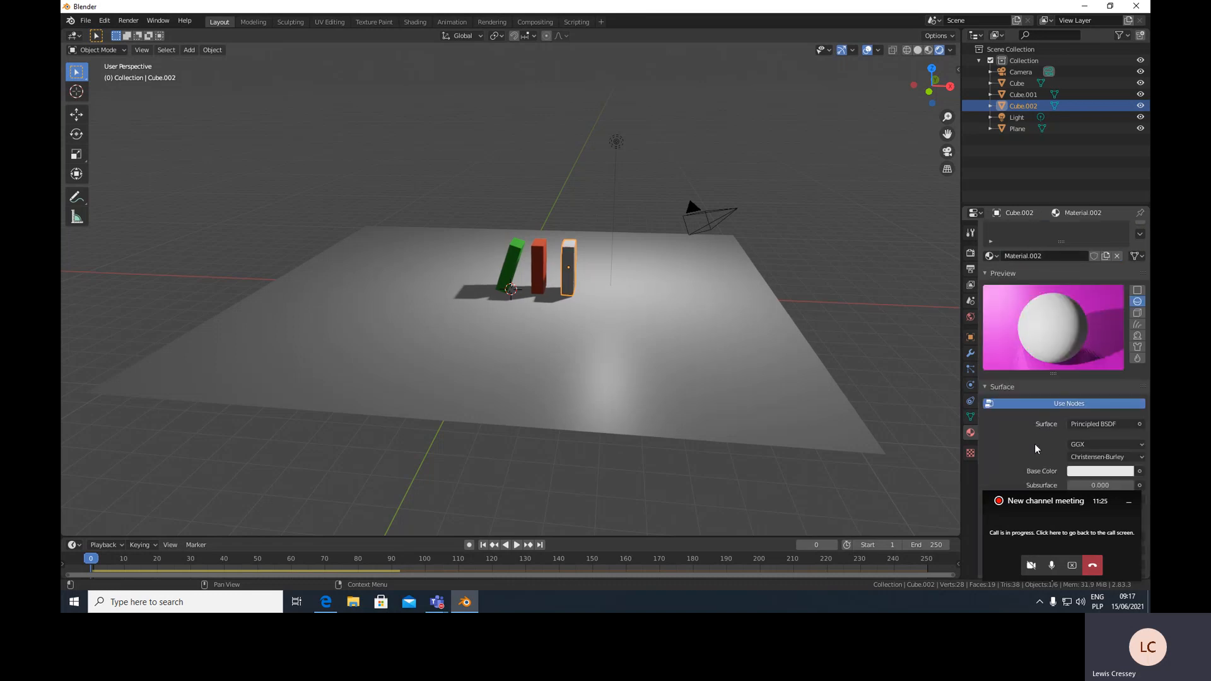
pyautogui.click(1078, 427)
pyautogui.moveTo(1068, 307)
pyautogui.mouseDown()
pyautogui.moveTo(1060, 294)
pyautogui.moveTo(1089, 294)
pyautogui.moveTo(1087, 280)
pyautogui.mouseUp()
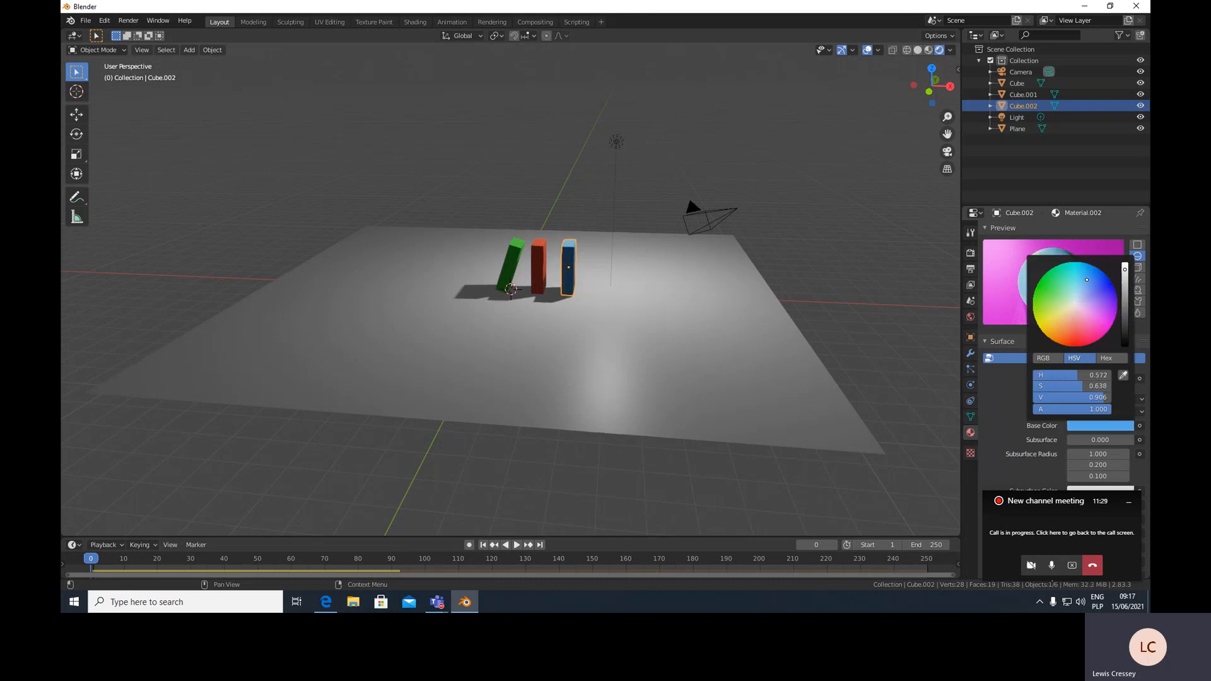
pyautogui.click(842, 224)
# Create a new material for the floor plane and set its base color to a light orange.
pyautogui.moveTo(569, 339); pyautogui.dragTo(589, 366, button='middle')
pyautogui.click(590, 367)
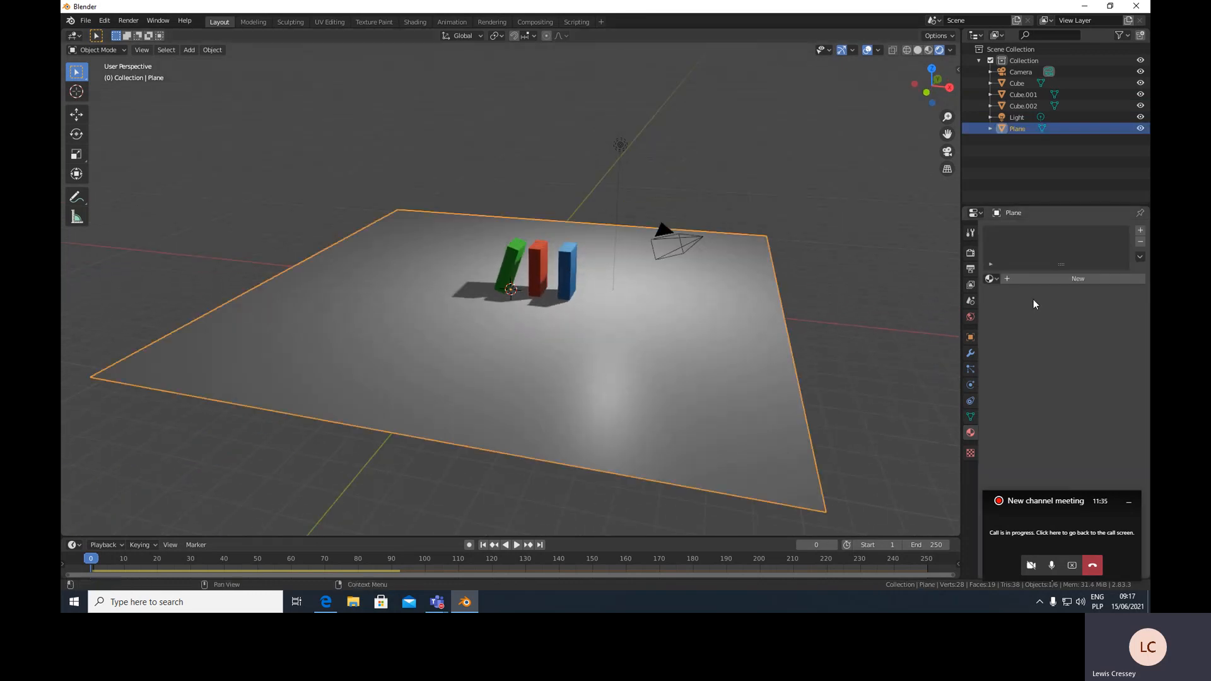
pyautogui.click(1040, 277)
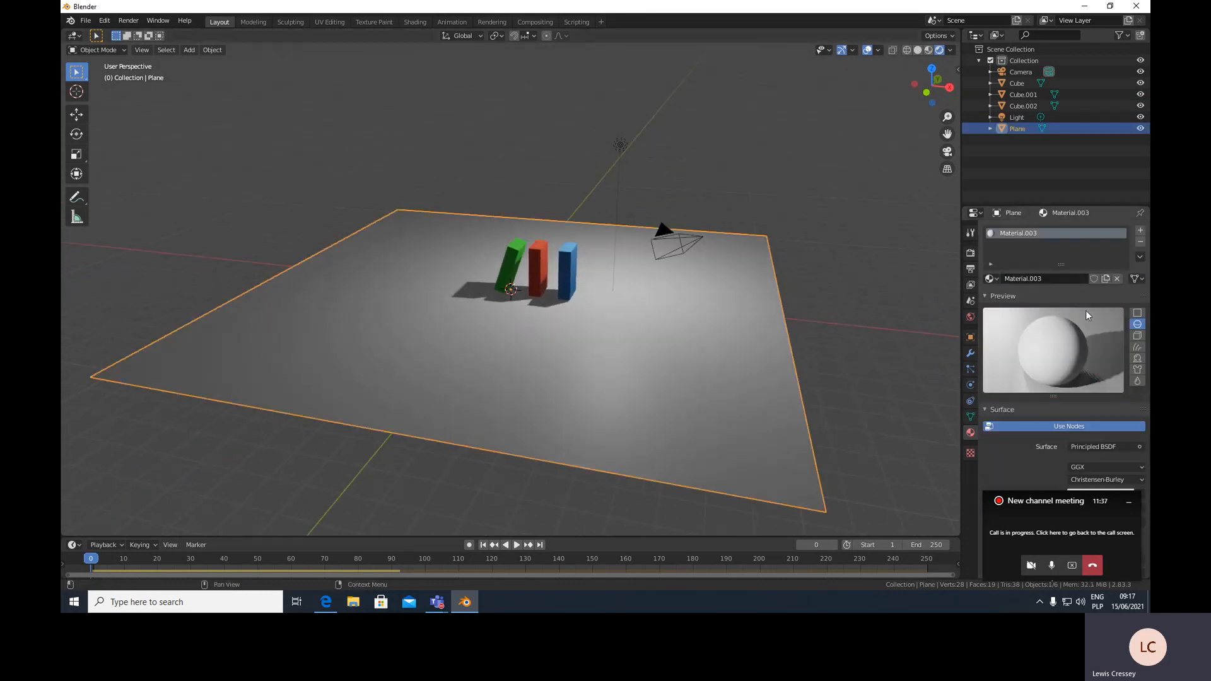
pyautogui.scroll(-5, 1051, 428)
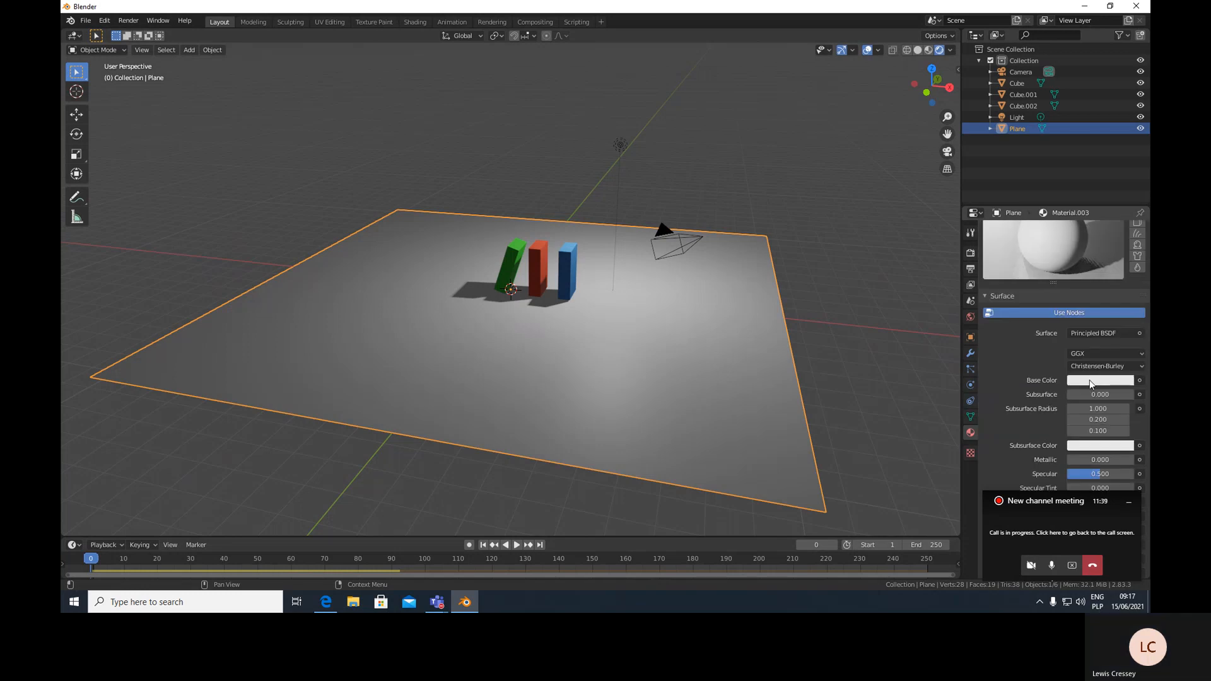
pyautogui.click(1089, 380)
pyautogui.moveTo(1077, 259)
pyautogui.mouseDown()
pyautogui.moveTo(1100, 286)
pyautogui.moveTo(1062, 294)
pyautogui.mouseUp()
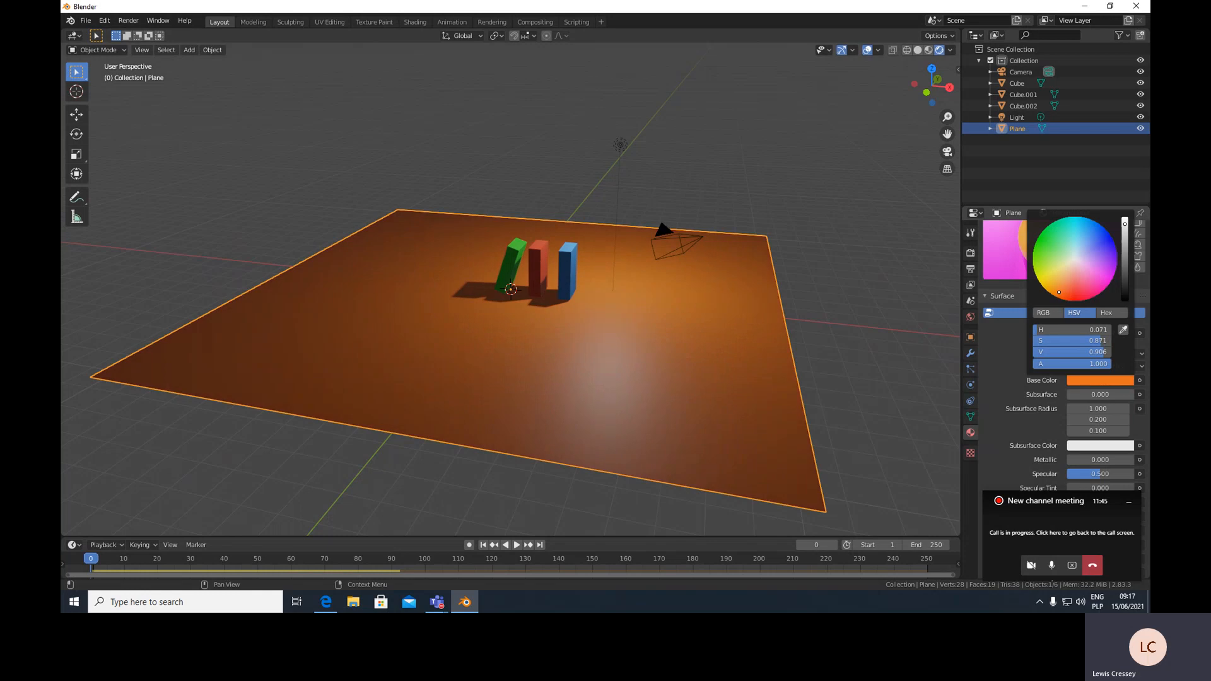
pyautogui.moveTo(1059, 292); pyautogui.dragTo(1063, 285)
# Move the light in the negative direction along the Y axis, closer in line with the dominoes.
pyautogui.moveTo(883, 316); pyautogui.dragTo(767, 319, button='middle')
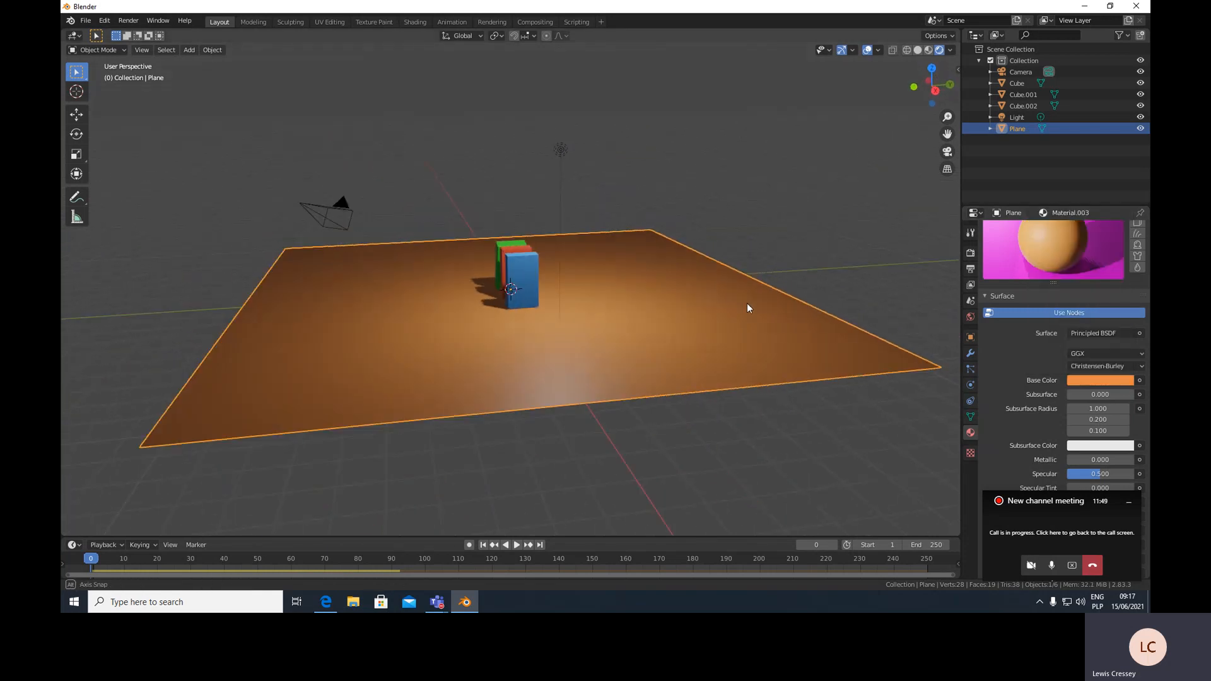
pyautogui.click(562, 152)
pyautogui.press('g')
pyautogui.press('y')
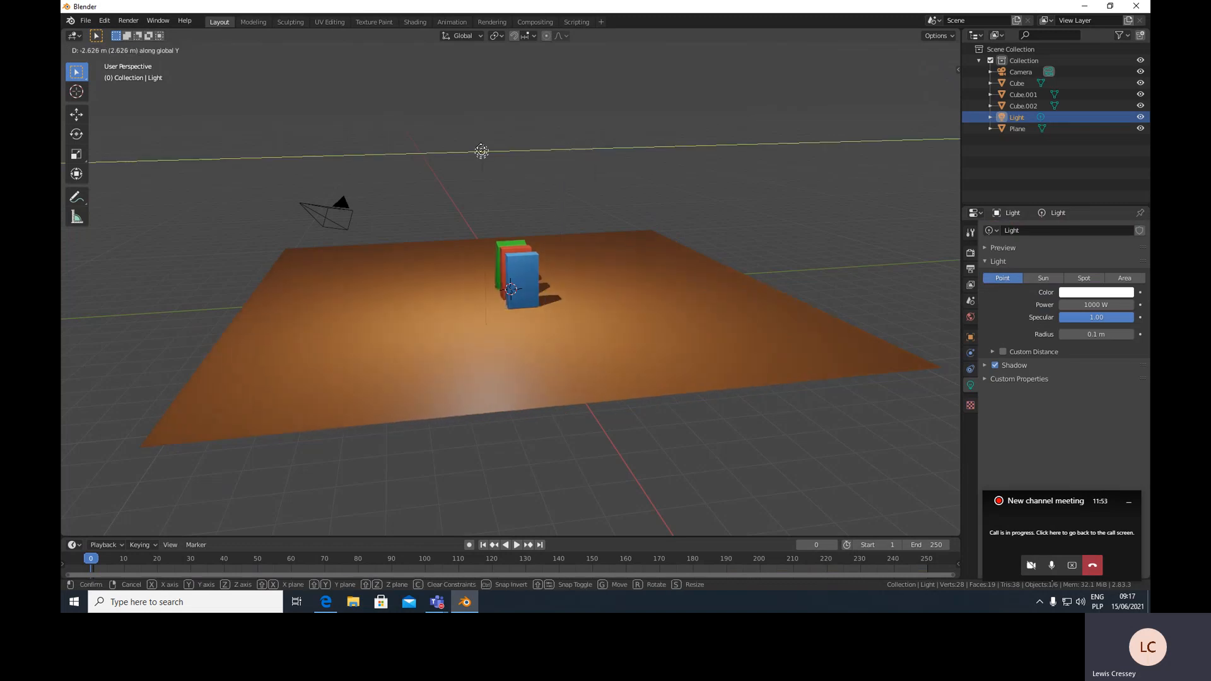
pyautogui.click(502, 169)
# Move the light along negative X beyond the tilted domino and about 3.4 m along negative Y.
pyautogui.moveTo(527, 228); pyautogui.dragTo(618, 208, button='middle')
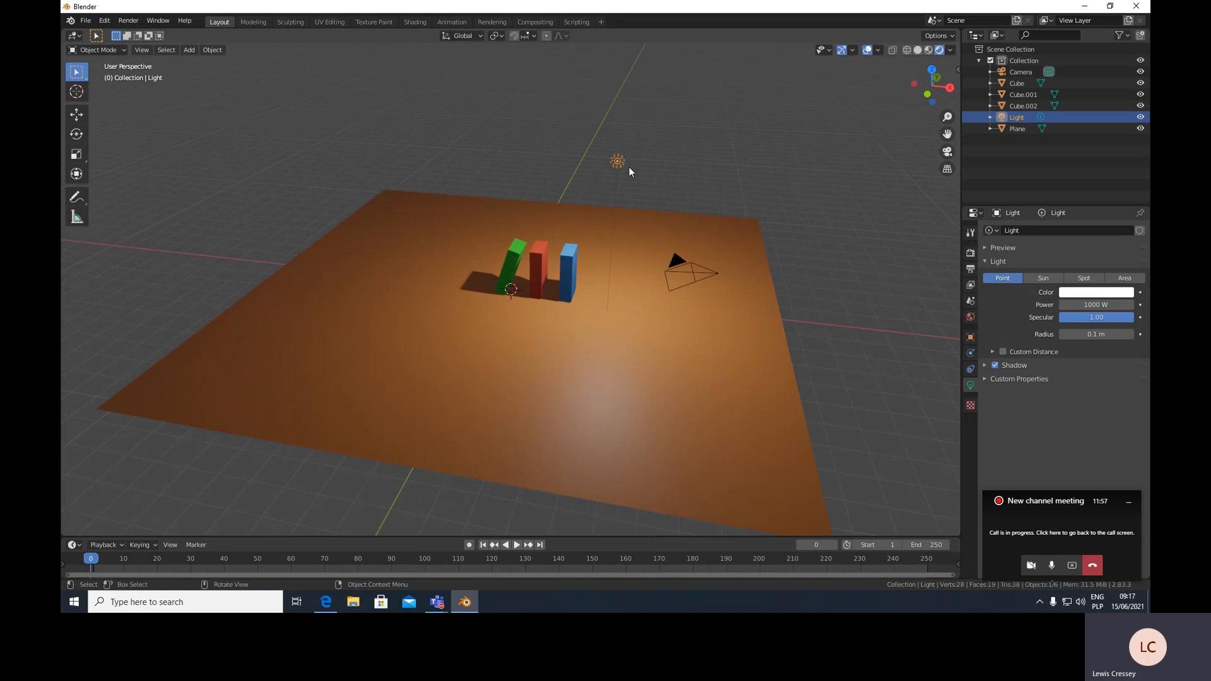
pyautogui.press('g')
pyautogui.press('x')
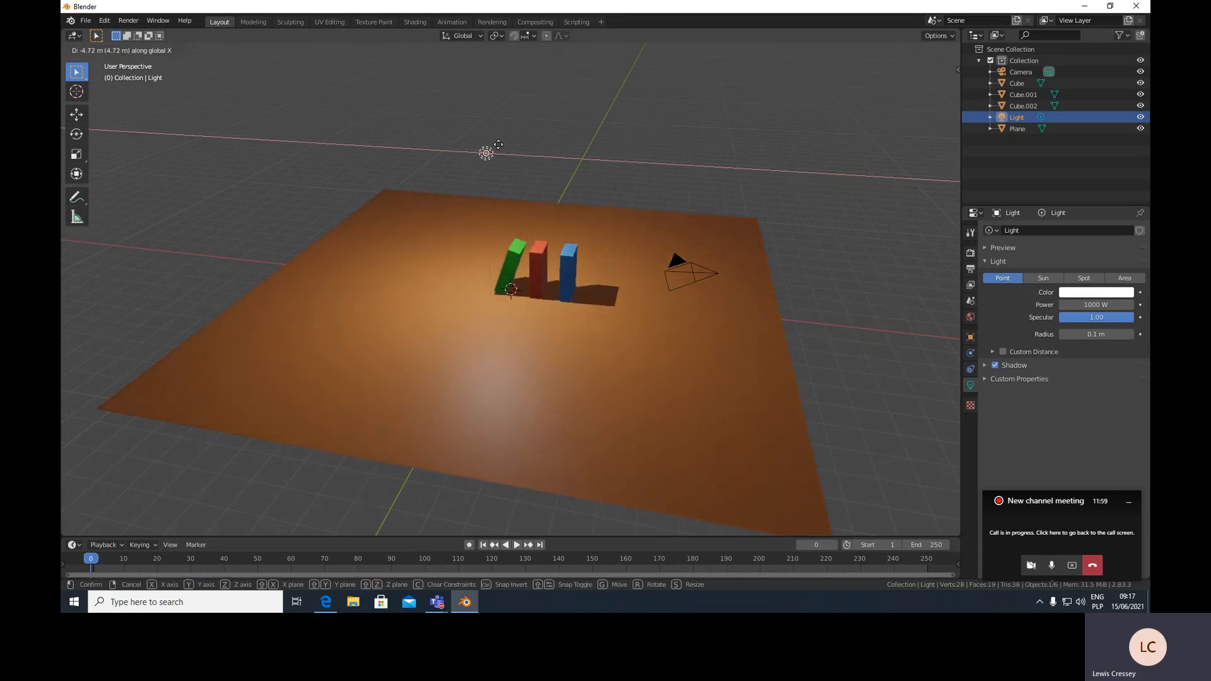
pyautogui.click(441, 106)
pyautogui.press('g')
pyautogui.press('y')
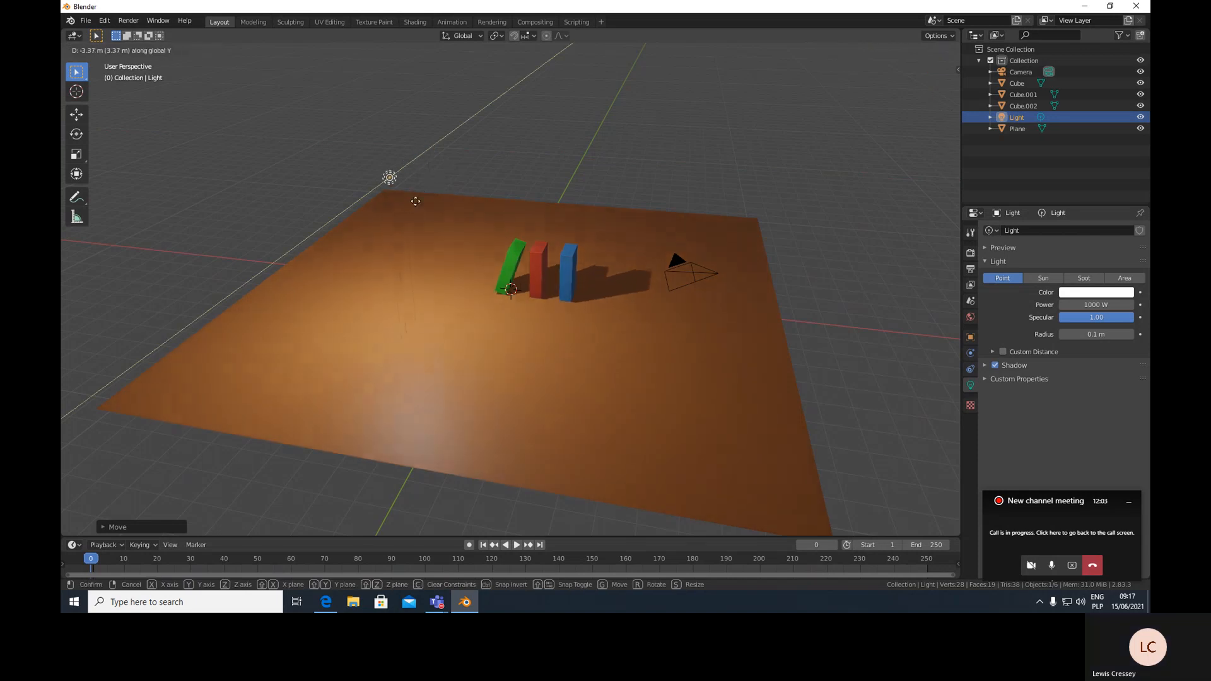
pyautogui.click(411, 202)
# Play the simulation to check how the colored dominoes topple, and return to frame 0.
pyautogui.moveTo(611, 377); pyautogui.dragTo(597, 357, button='middle')
pyautogui.press('space')
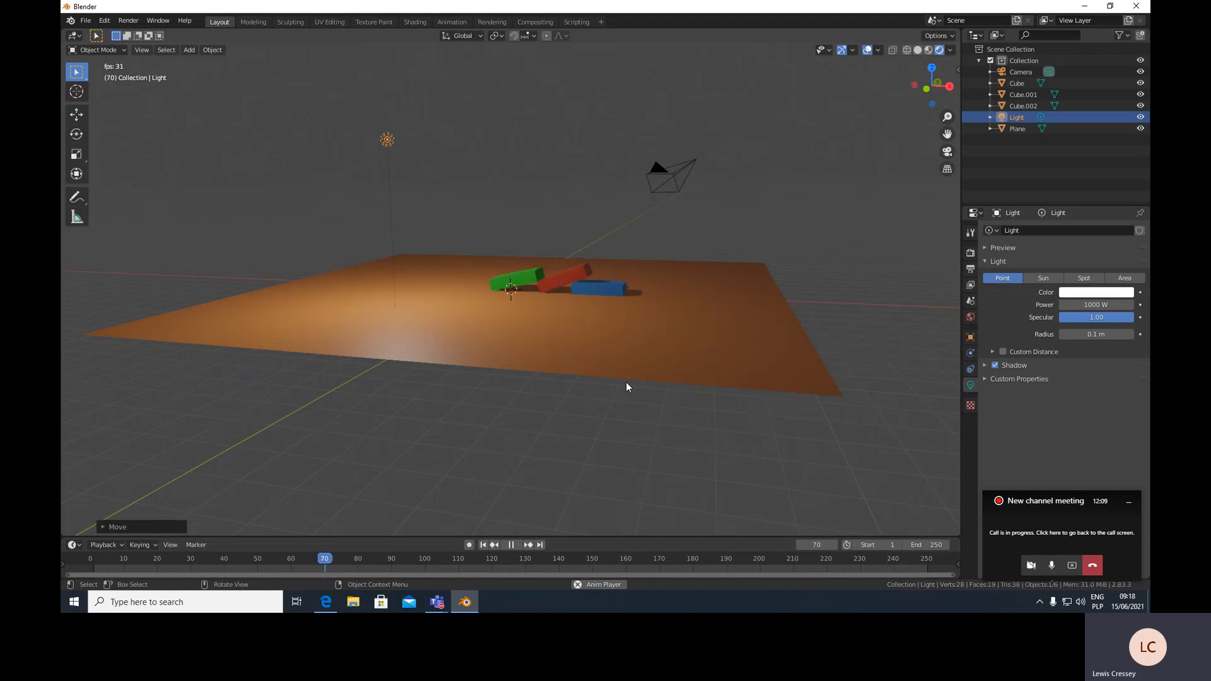
pyautogui.press('Escape')
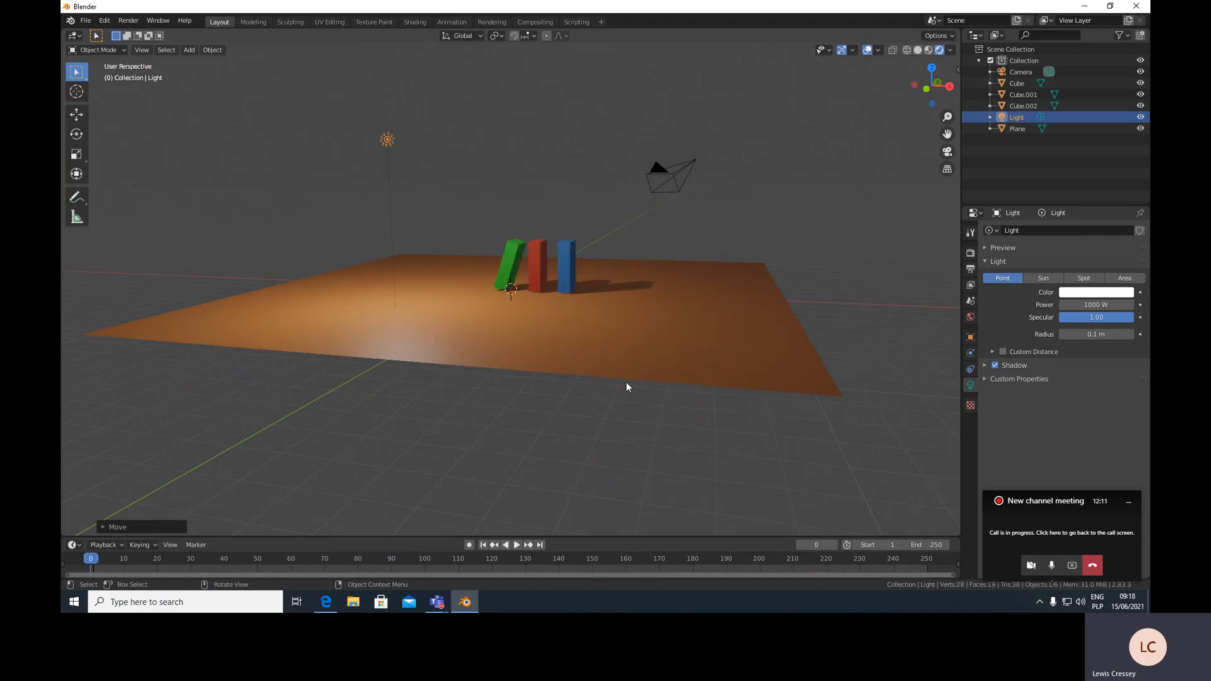
# Select all three dominoes and move them together about 8 m along negative X, toward the floor plane's edge.
pyautogui.click(514, 251)
pyautogui.keyDown('shift'); pyautogui.click(541, 261); pyautogui.keyUp('shift')
pyautogui.keyDown('shift'); pyautogui.click(572, 263); pyautogui.keyUp('shift')
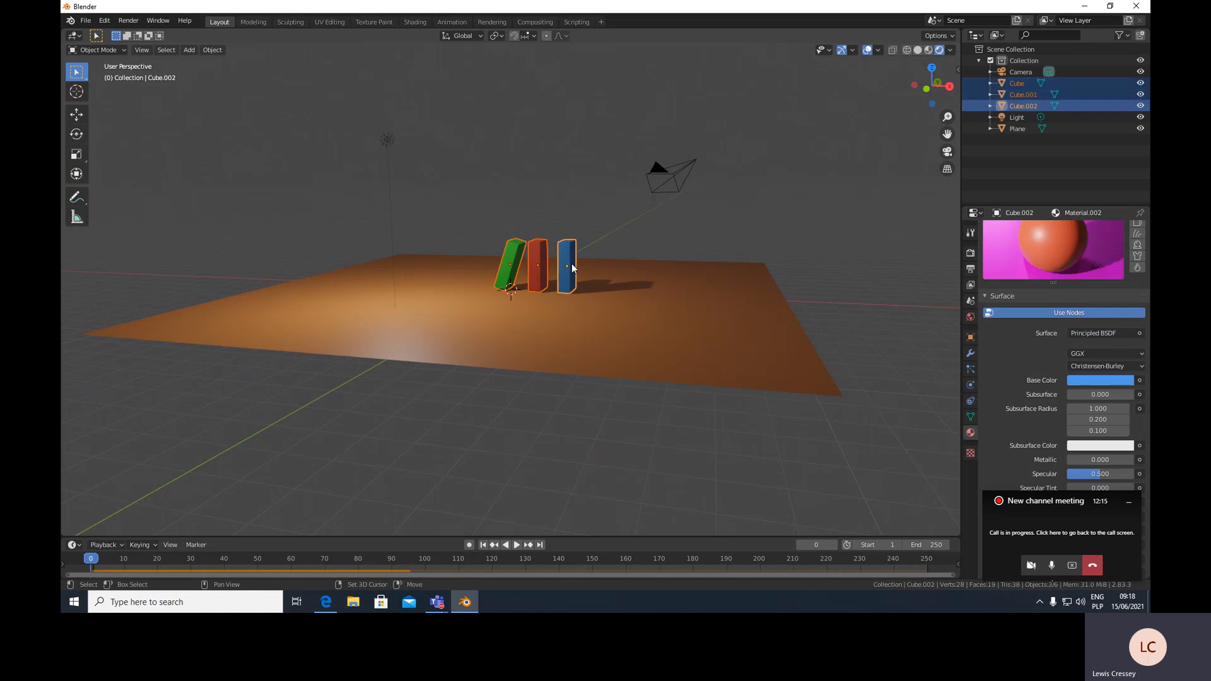
pyautogui.moveTo(572, 263); pyautogui.dragTo(588, 272, button='middle')
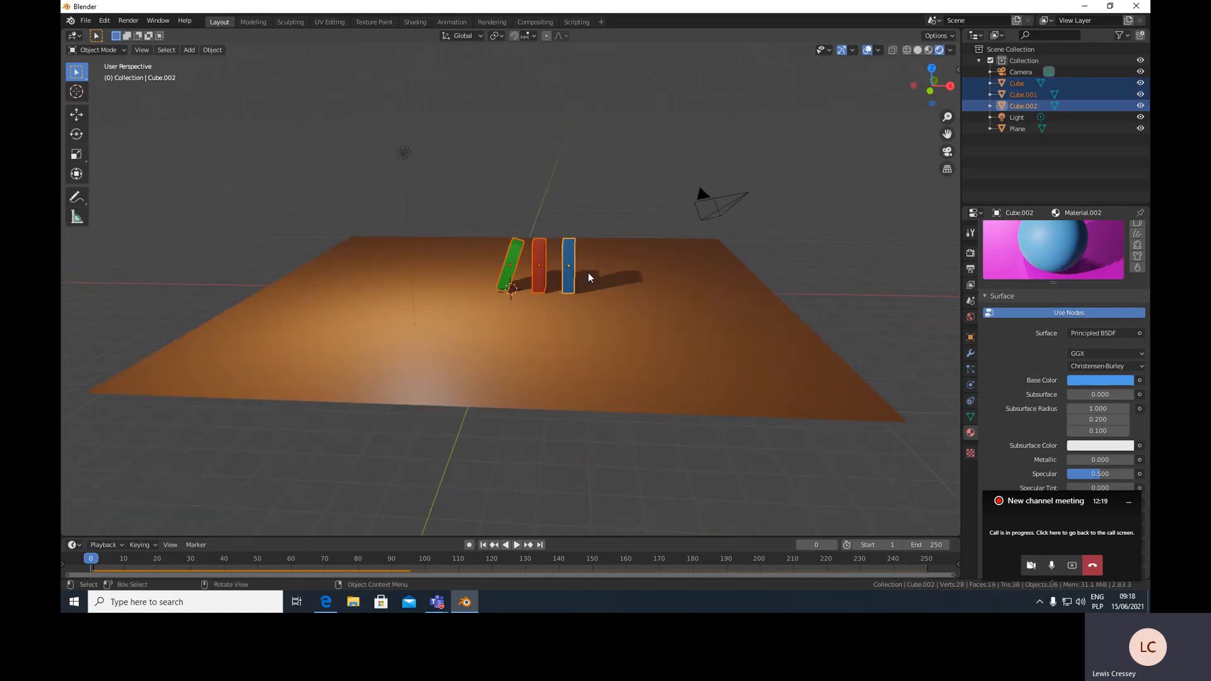
pyautogui.press('g')
pyautogui.press('x')
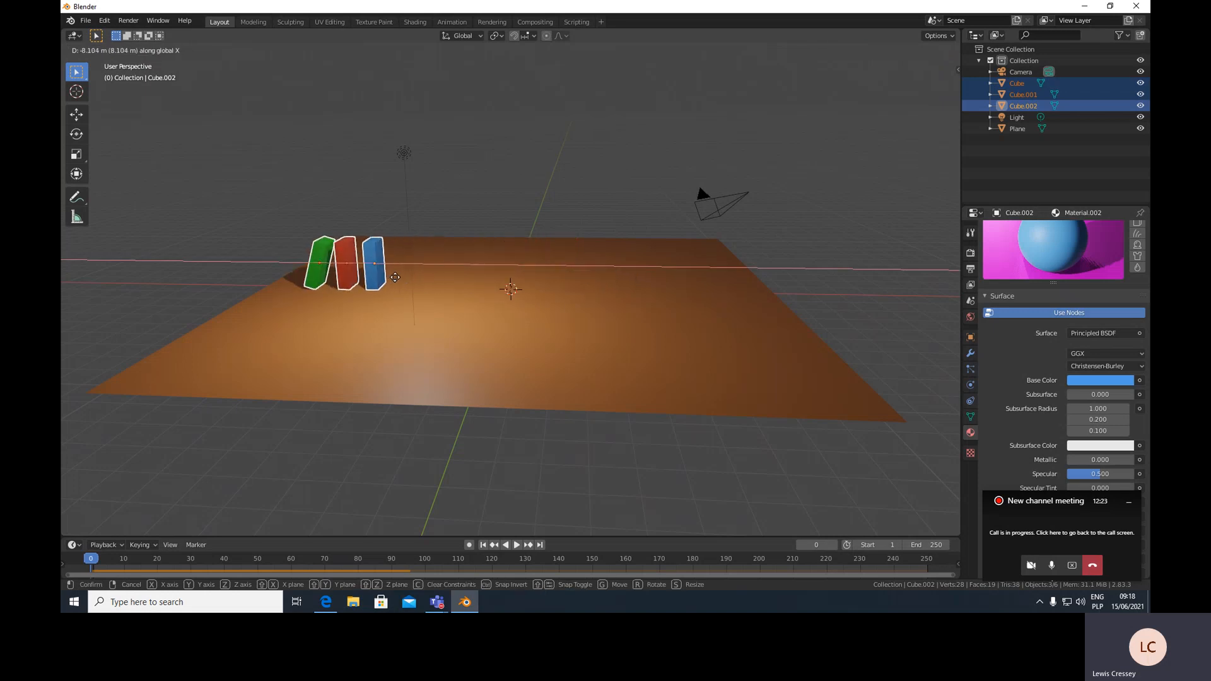
pyautogui.click(393, 282)
pyautogui.click(468, 210)
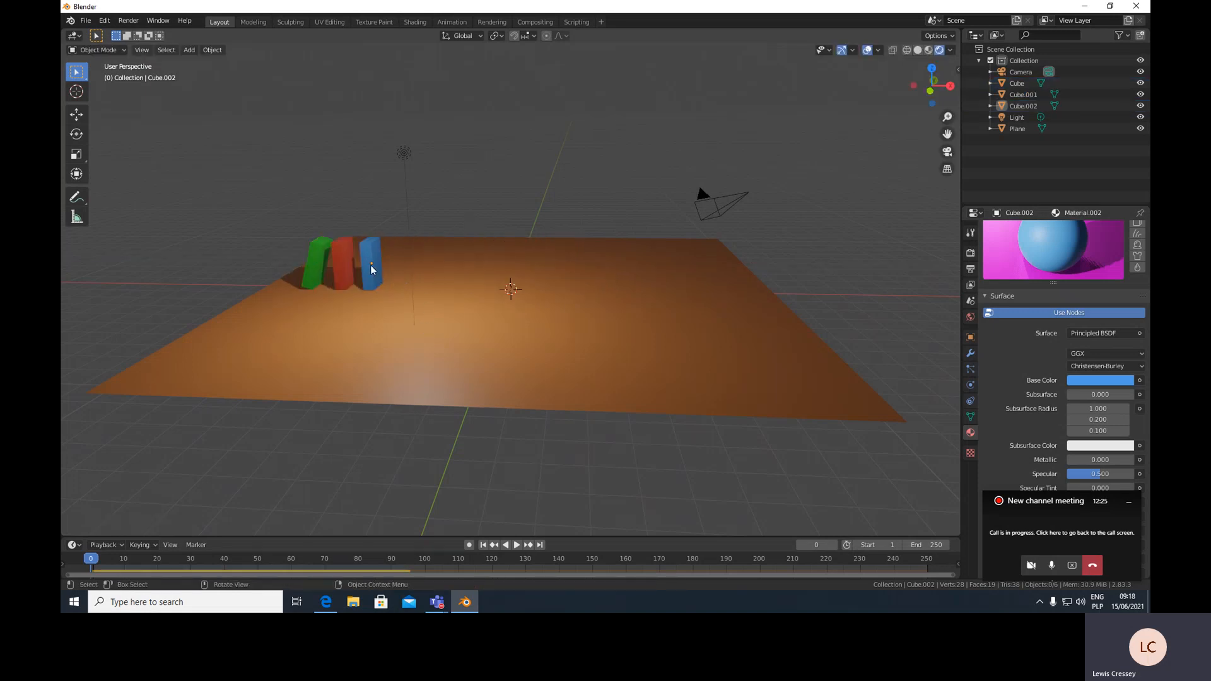
# Duplicate the blue domino twice along positive X, spacing the copies evenly to extend the row.
pyautogui.click(374, 271)
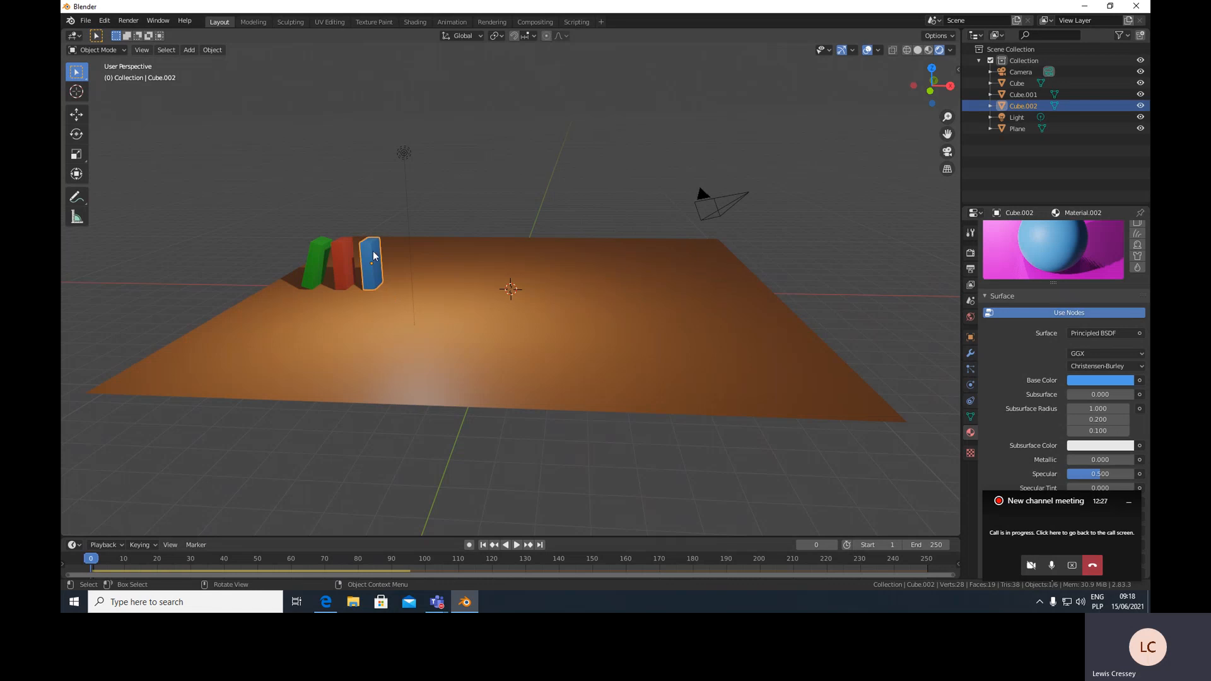
pyautogui.click(970, 355)
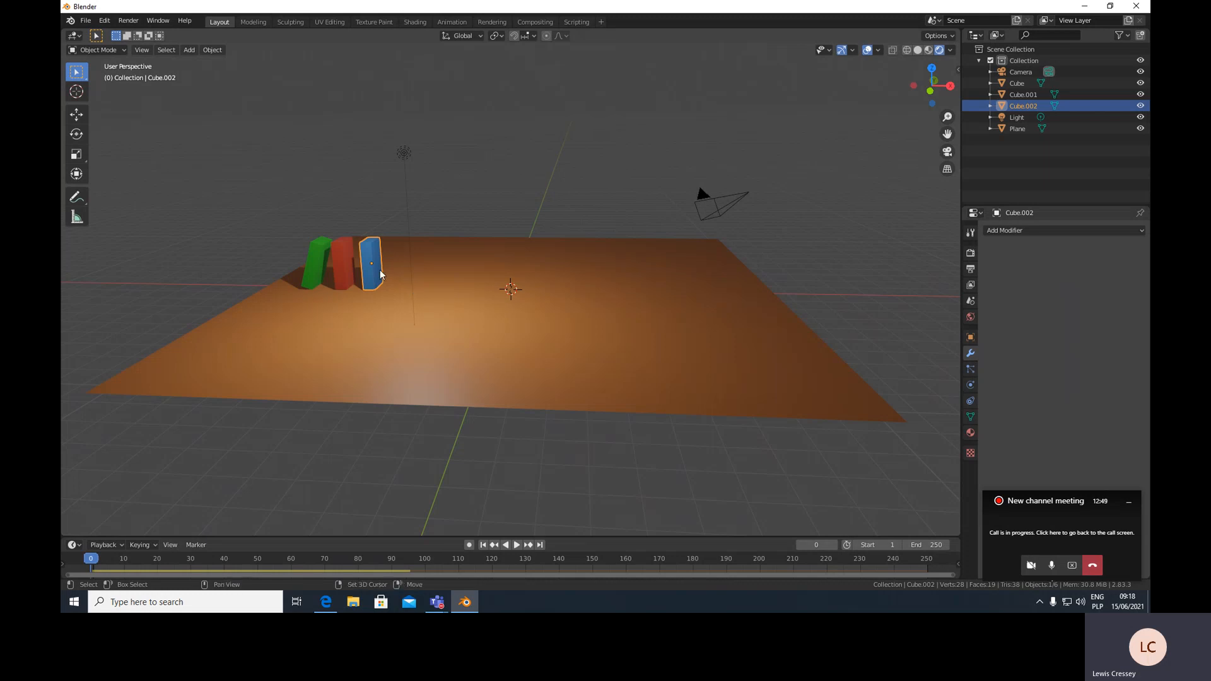
pyautogui.hotkey('shift', 'd')
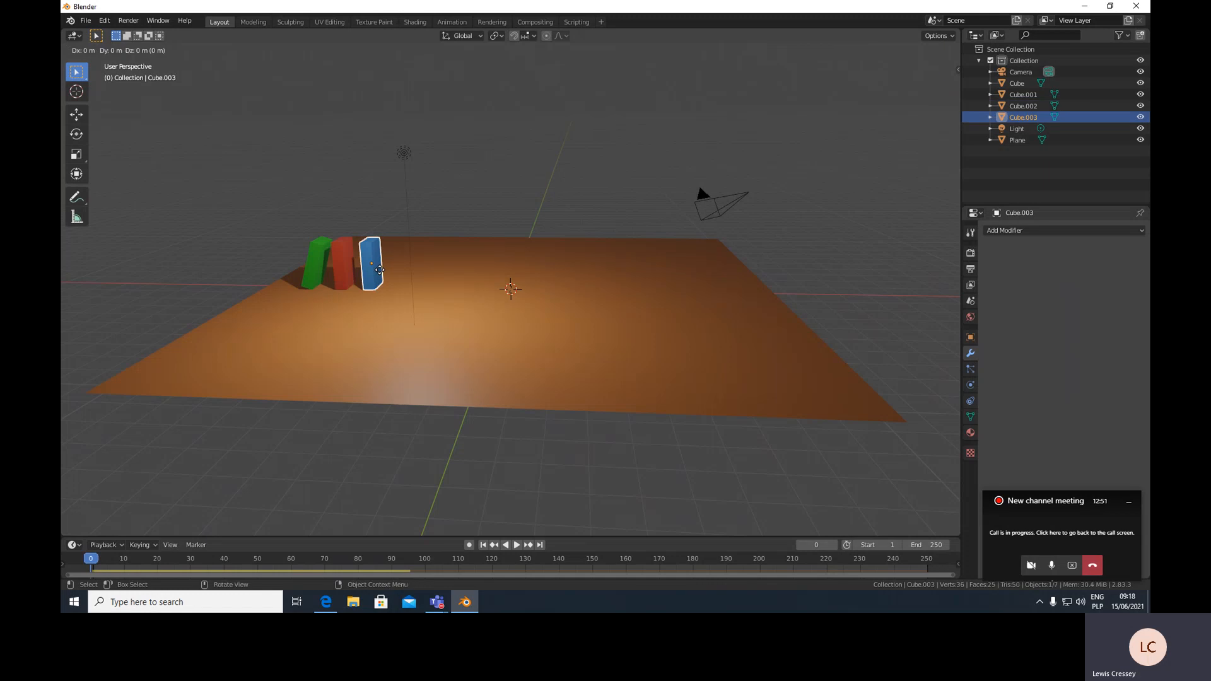
pyautogui.press('x')
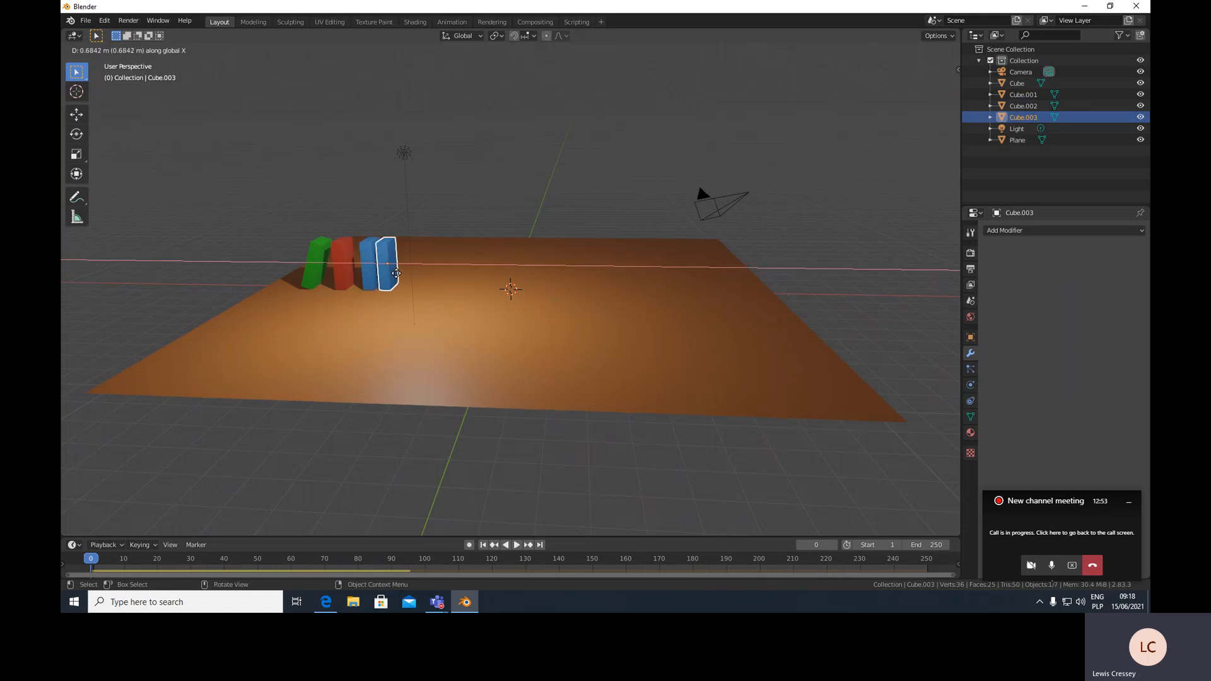
pyautogui.click(404, 275)
pyautogui.hotkey('shift', 'd')
pyautogui.press('x')
pyautogui.click(434, 278)
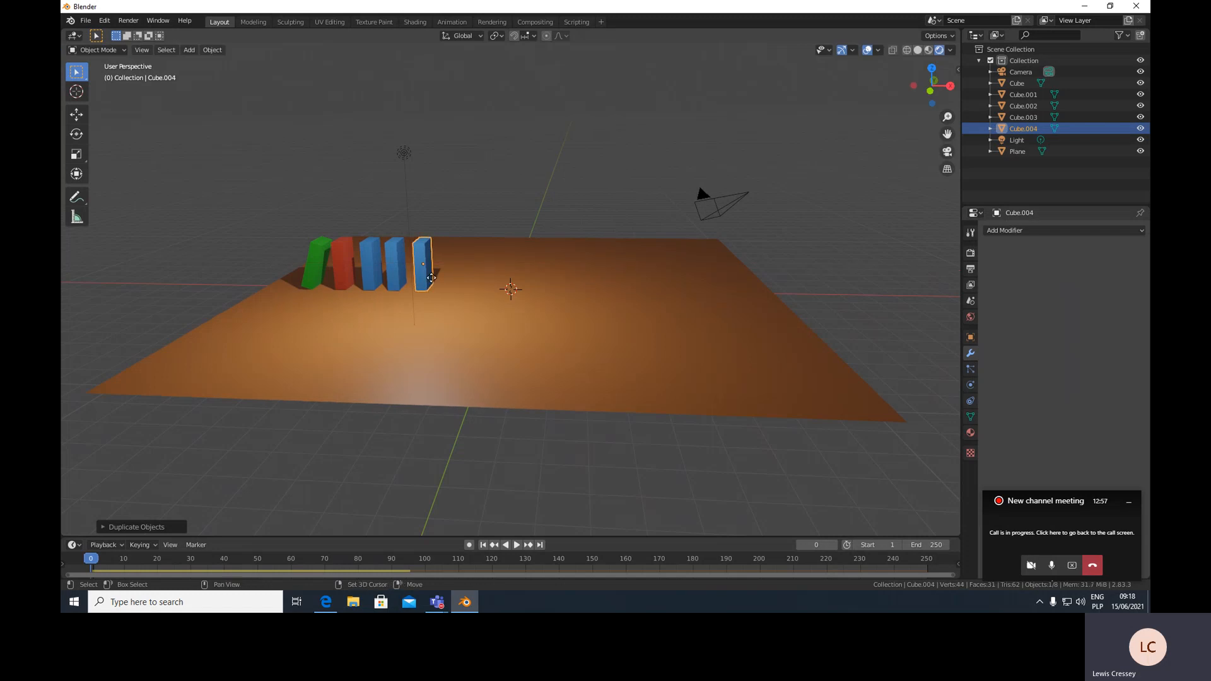
# Add two more copies of the end domino along positive X, each about 1 m beyond the previous one.
pyautogui.hotkey('shift', 'd')
pyautogui.press('x')
pyautogui.click(462, 285)
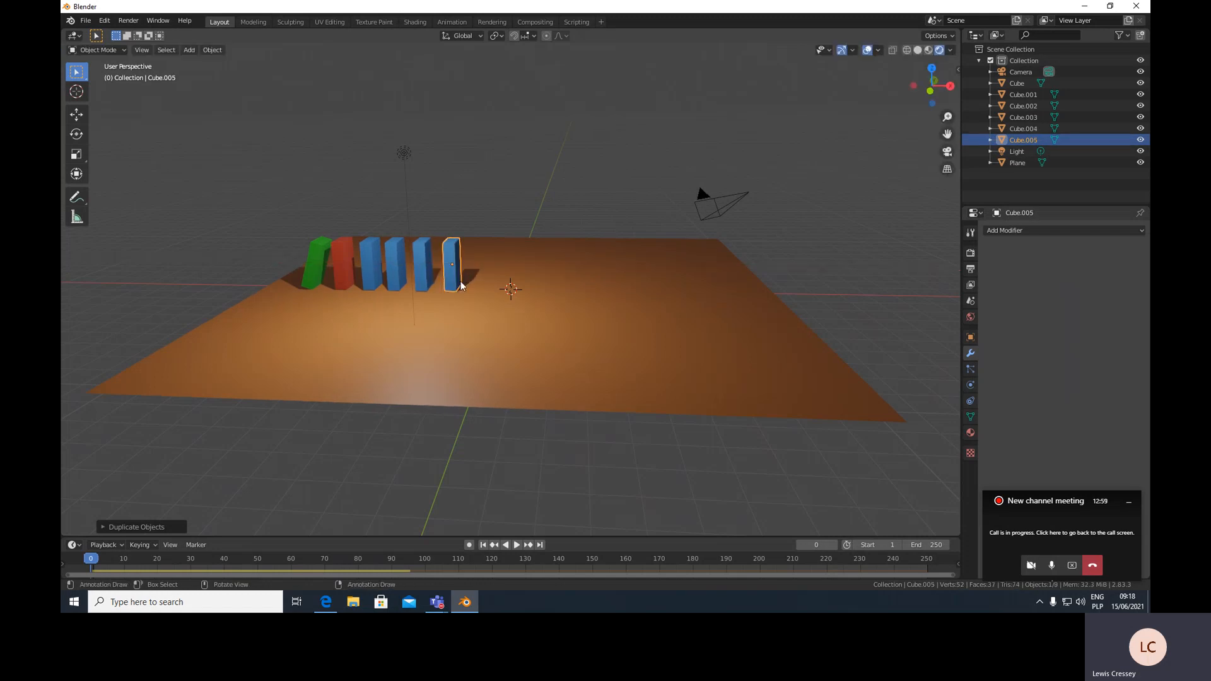
pyautogui.hotkey('shift', 'd')
pyautogui.press('x')
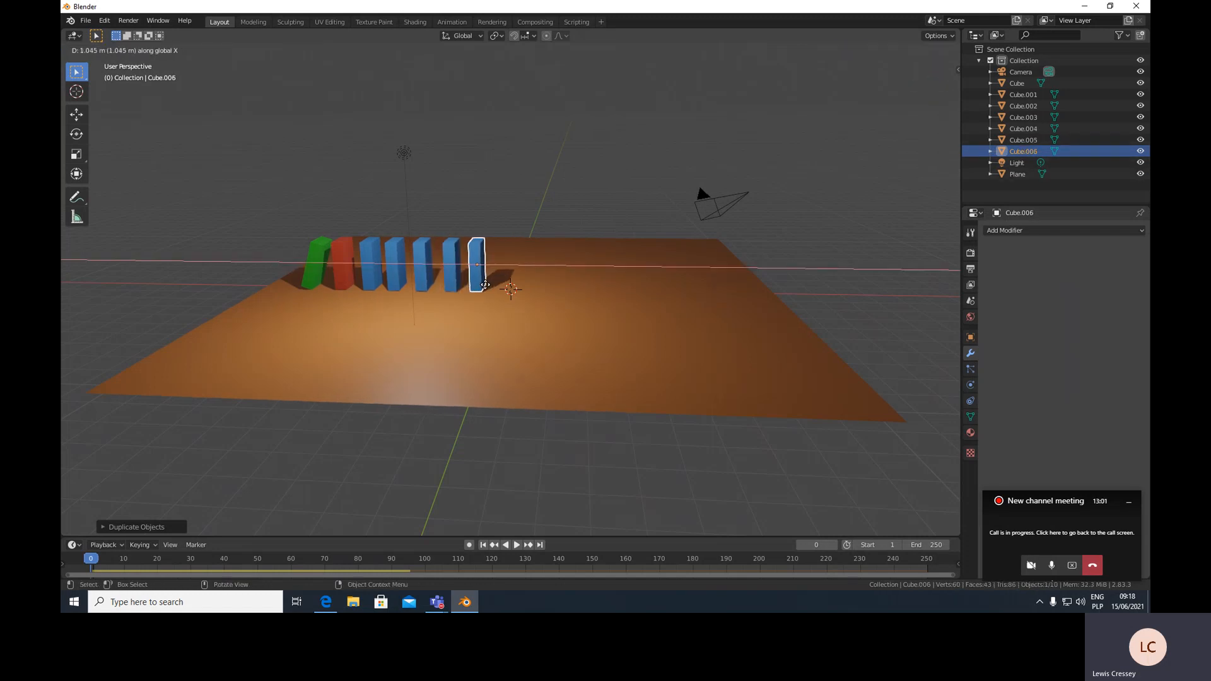
pyautogui.click(489, 287)
# Rotate the last domino in the row partly clockwise around Z to start a corner toward negative Y.
pyautogui.moveTo(489, 285); pyautogui.dragTo(509, 260, button='middle')
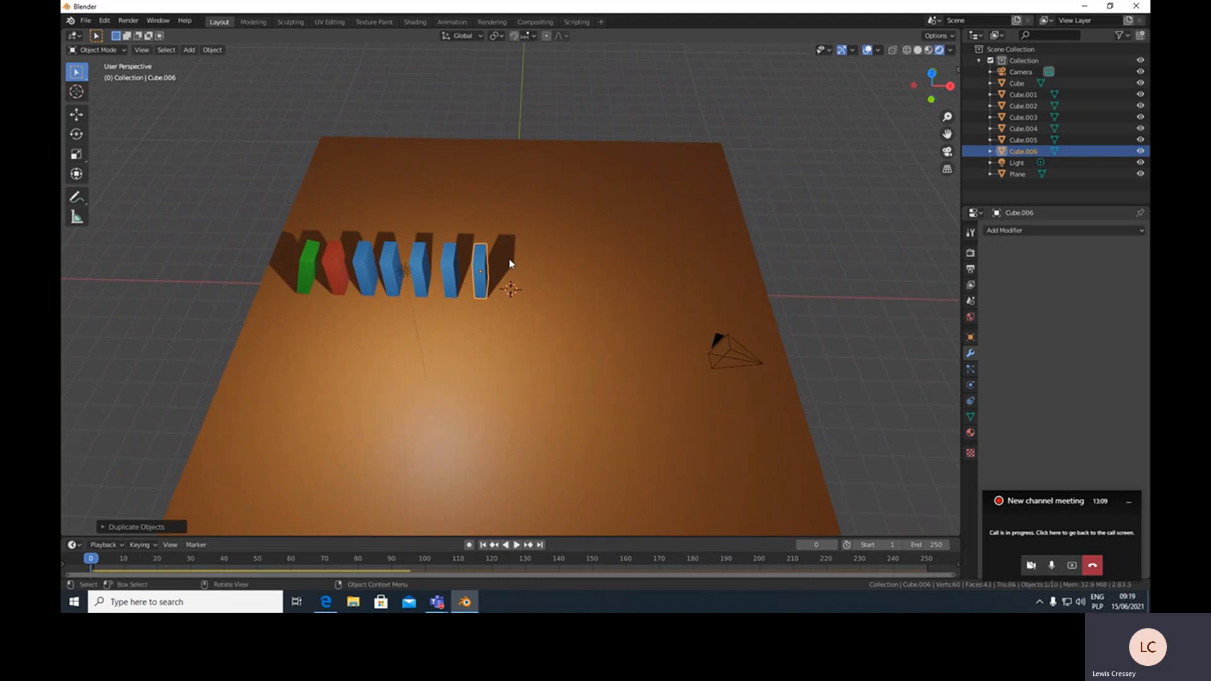
pyautogui.press('r')
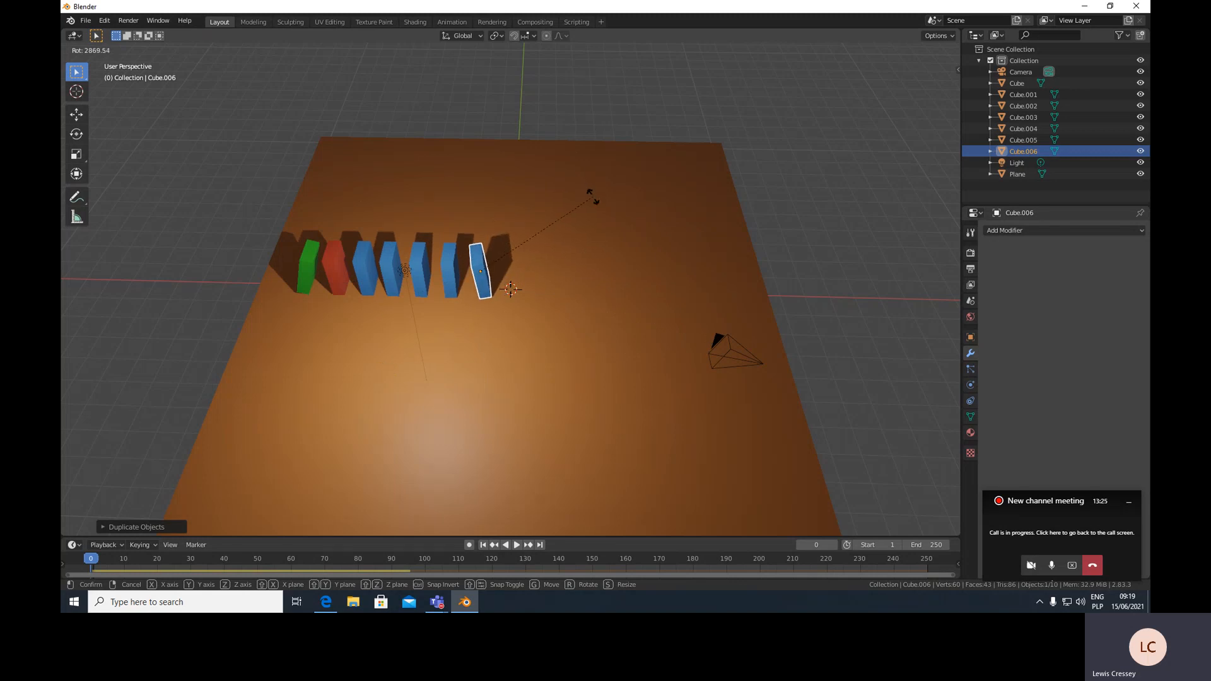
pyautogui.press('z')
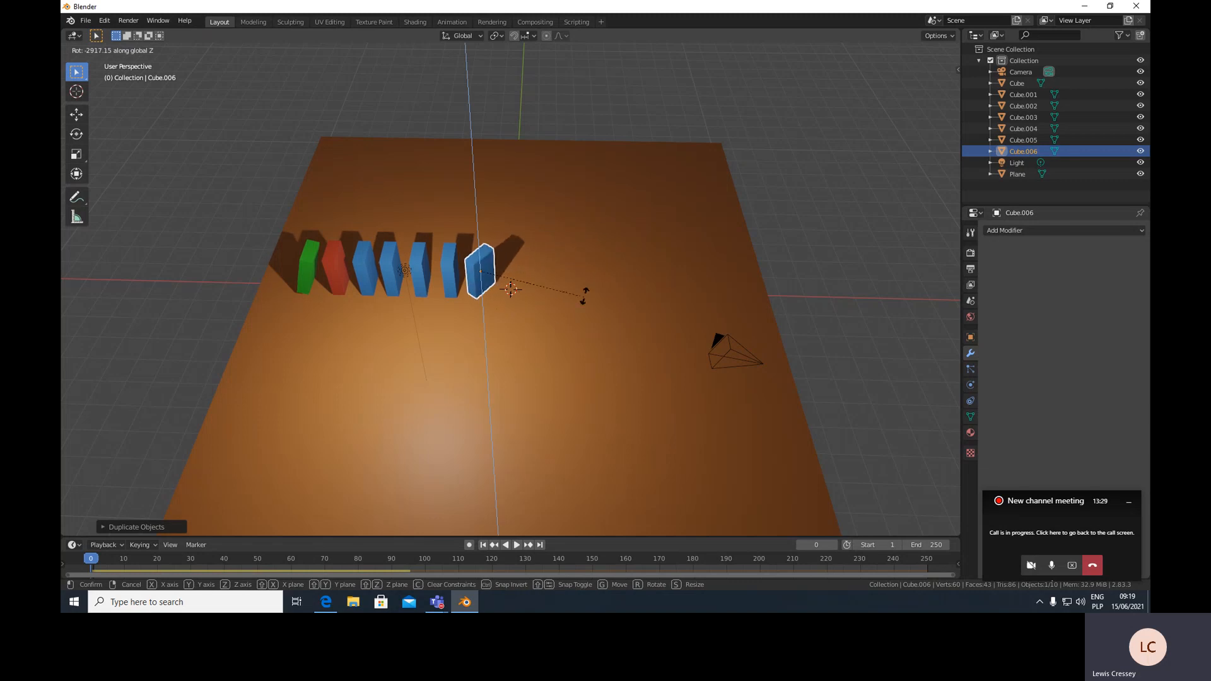
pyautogui.click(595, 264)
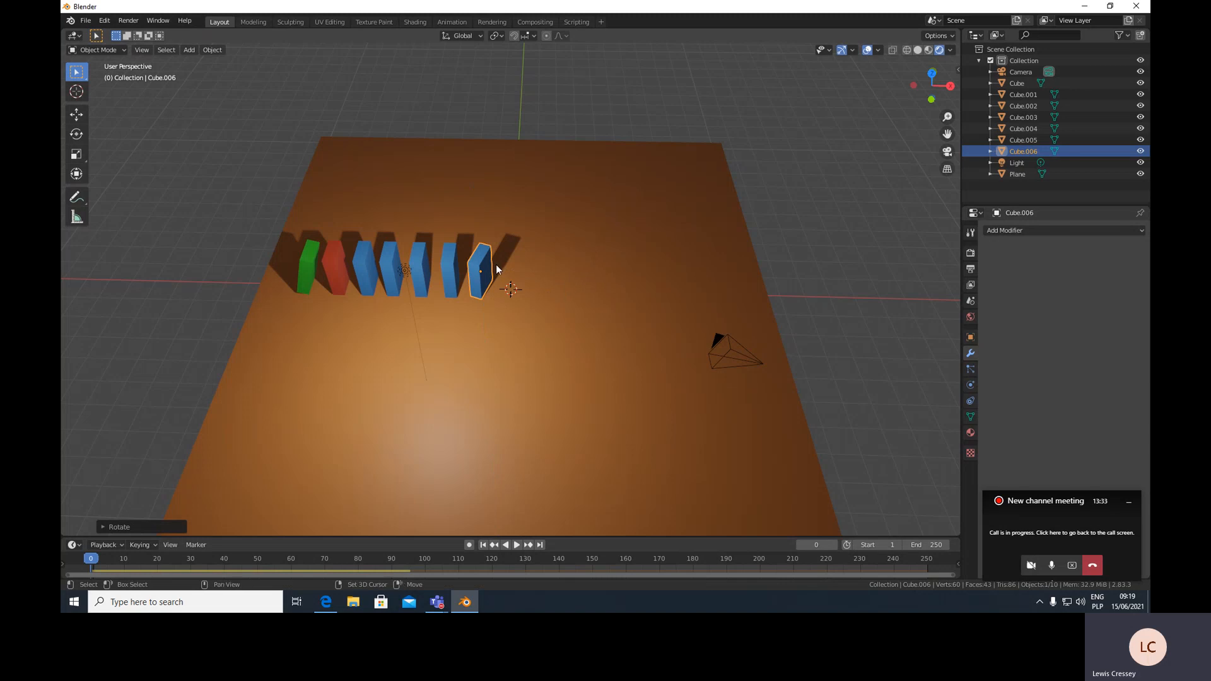
# Duplicate the turned domino, place the copy diagonally toward positive X and negative Y at the same height, and rotate it further clockwise around Z.
pyautogui.hotkey('shift', 'd')
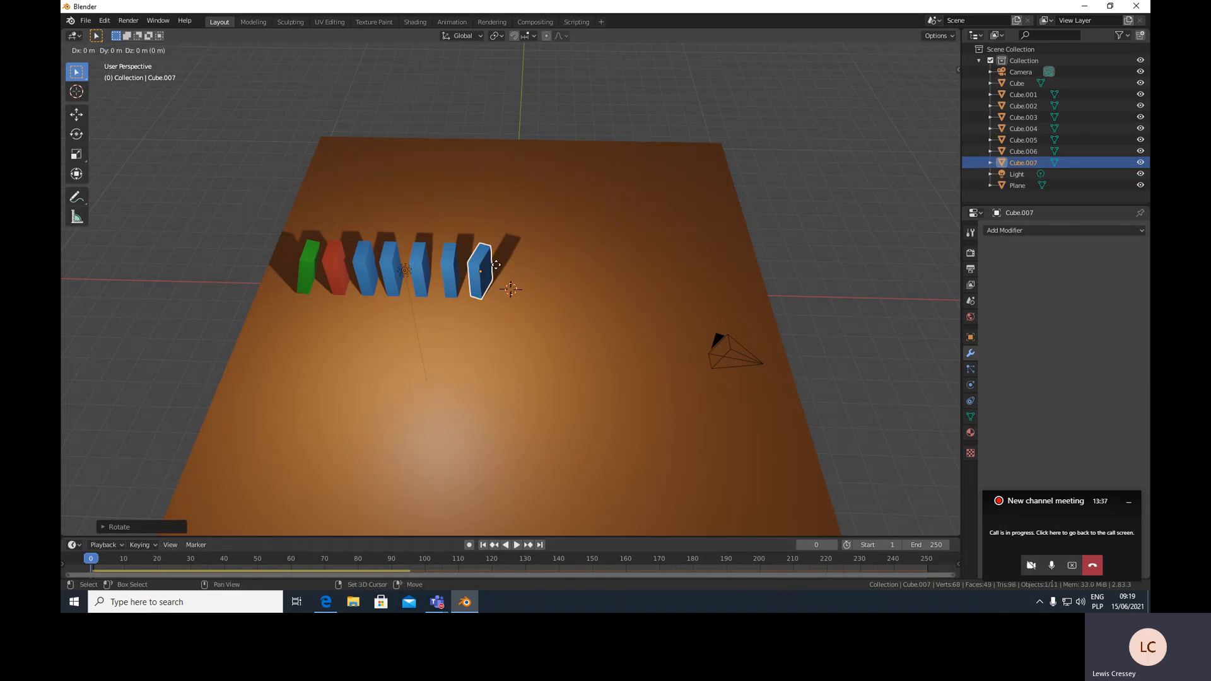
pyautogui.hotkey('shift', 'z')
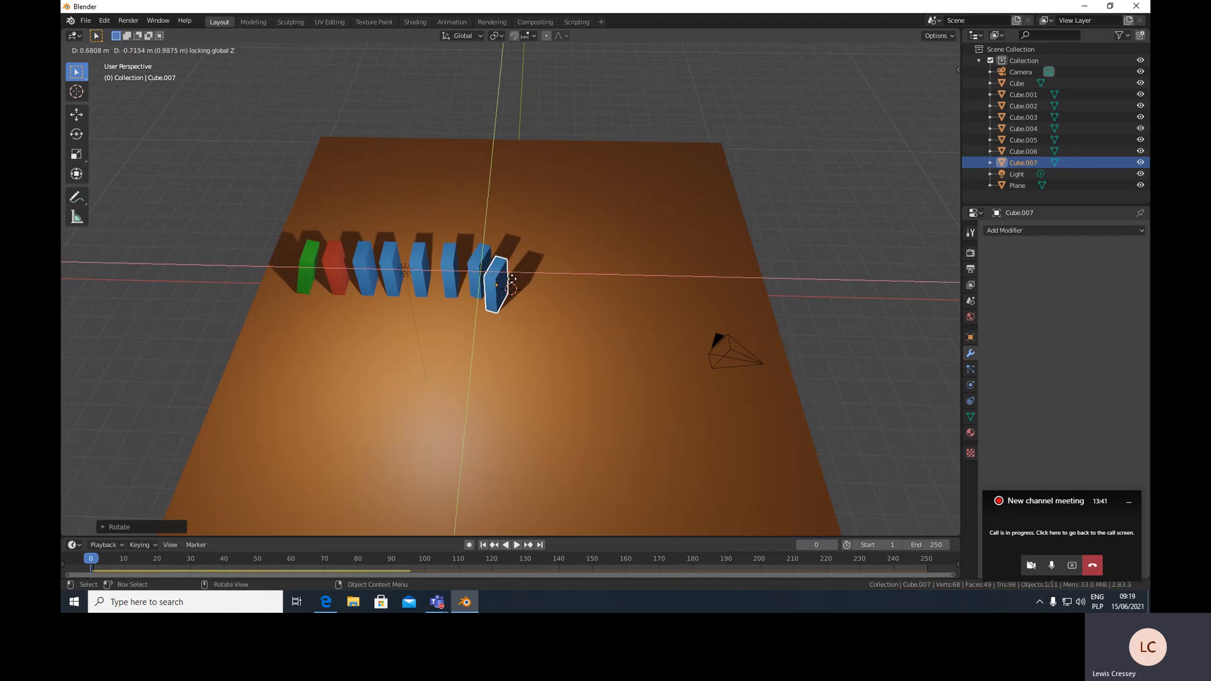
pyautogui.click(517, 283)
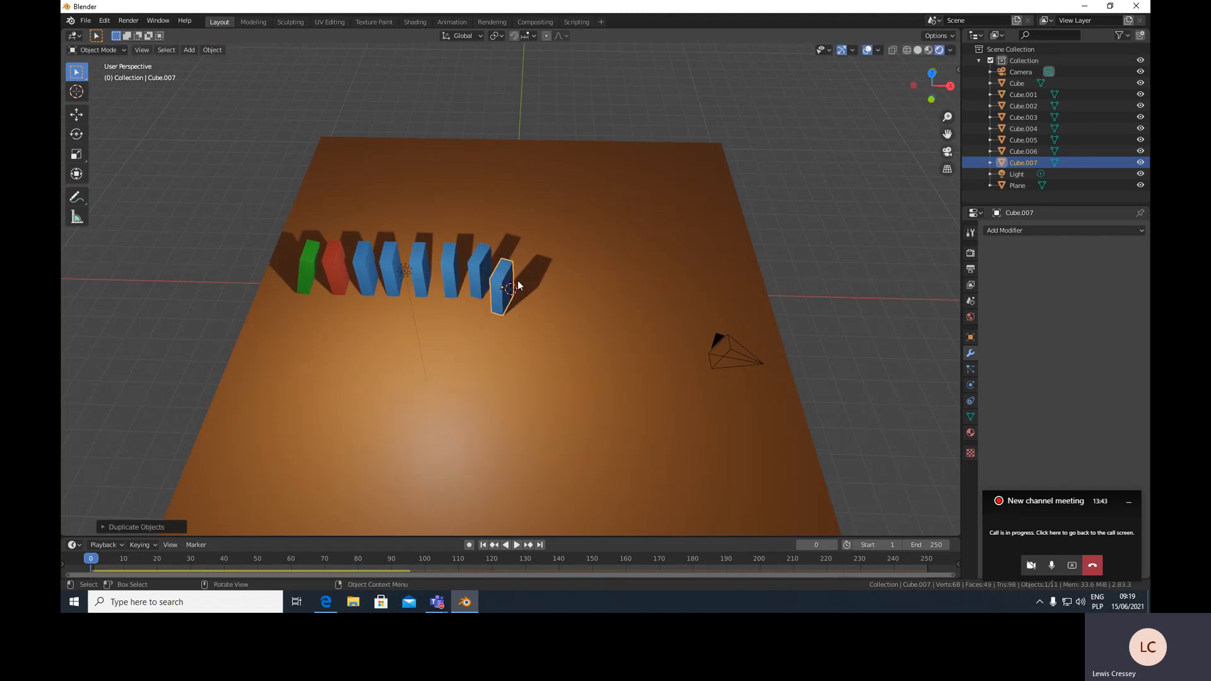
pyautogui.press('r')
pyautogui.press('z')
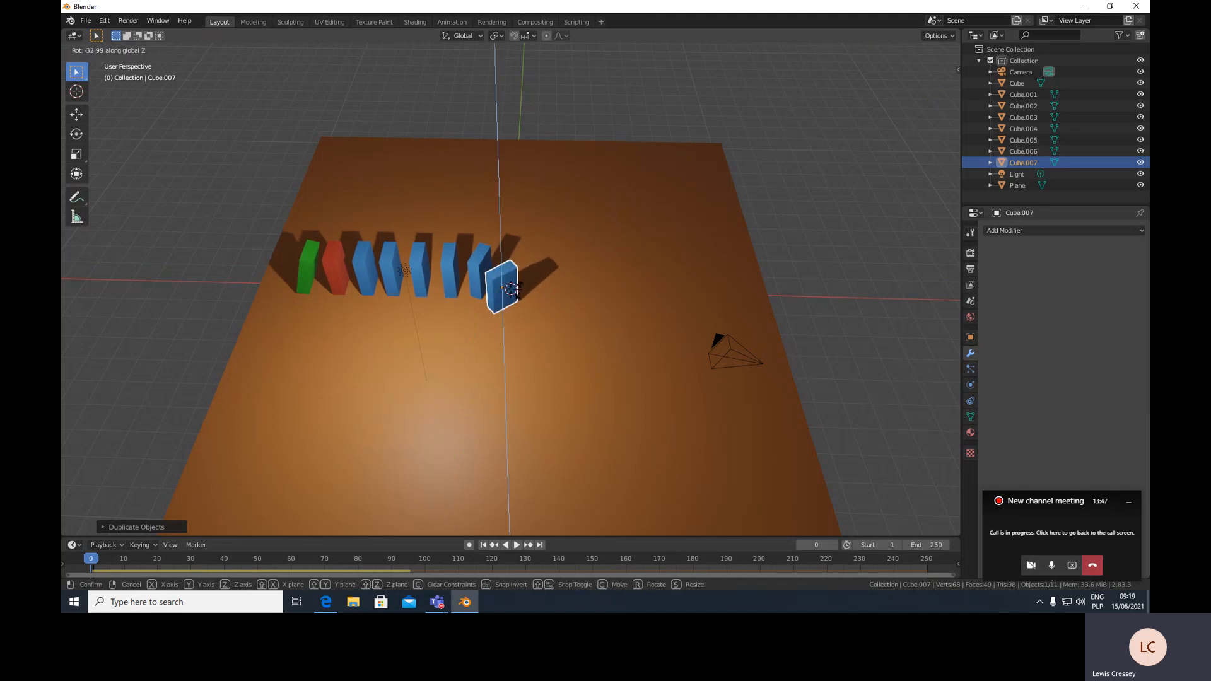
pyautogui.click(516, 297)
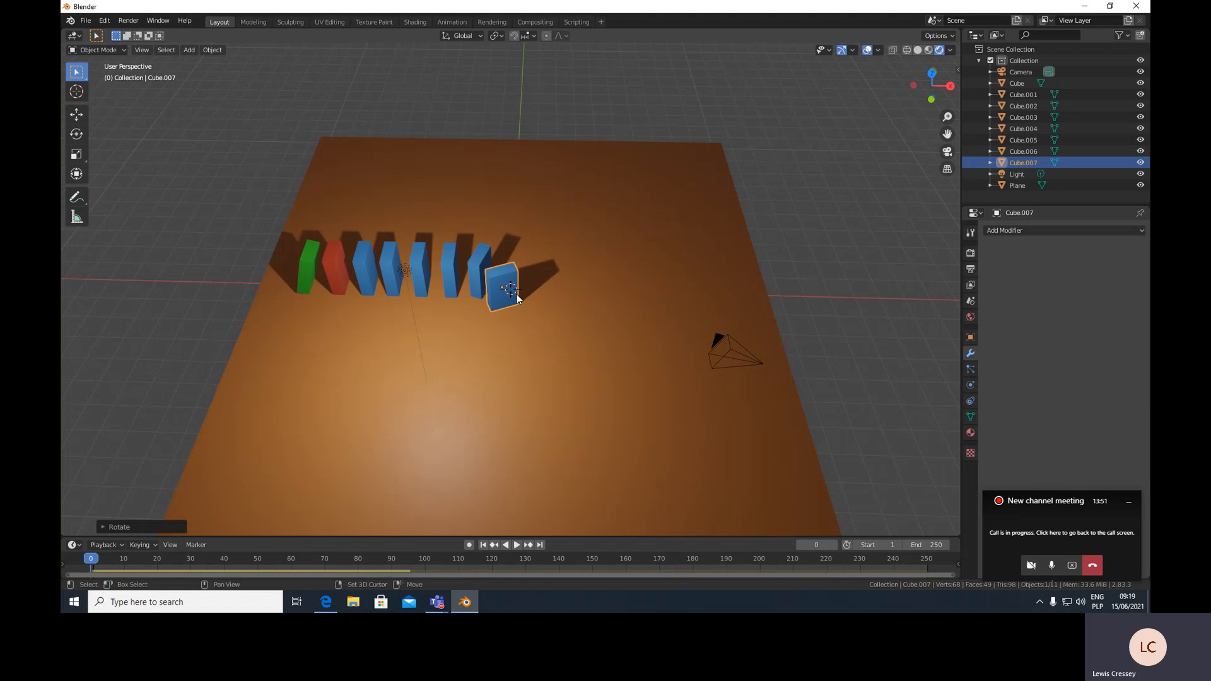
# Duplicate the corner domino about 0.3 m along X and 1.15 m along negative Y, and rotate the copy about -22° around Z to face along Y.
pyautogui.hotkey('shift', 'd')
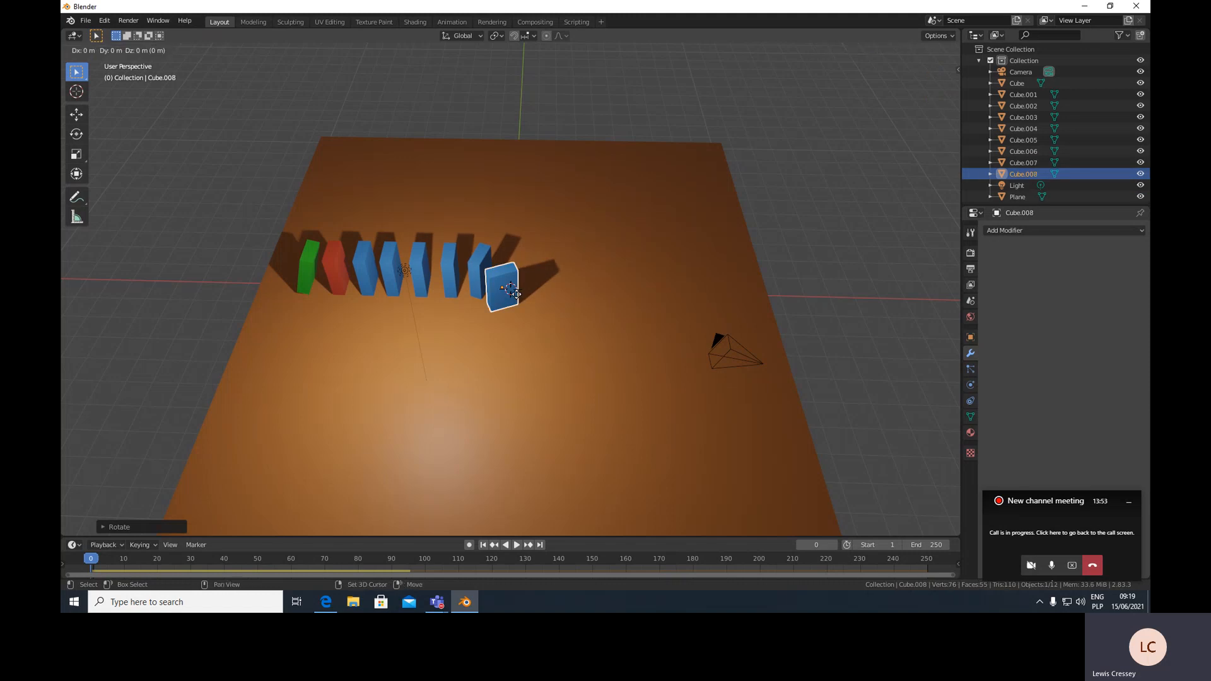
pyautogui.hotkey('shift', 'z')
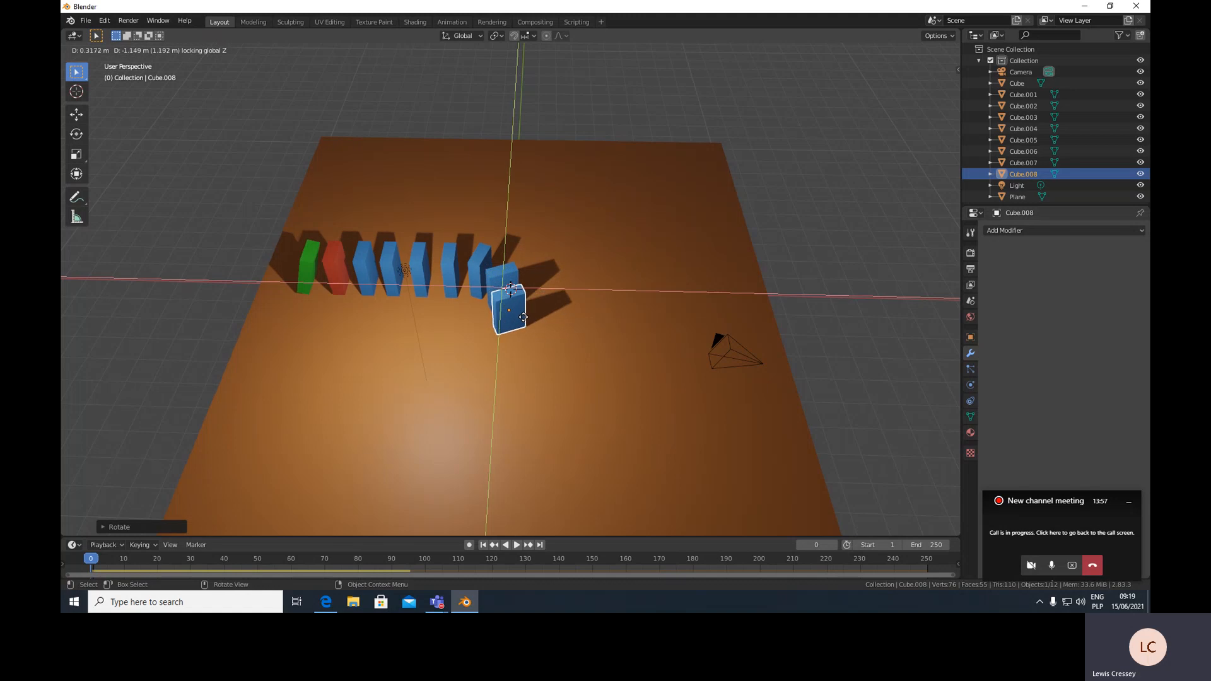
pyautogui.click(524, 317)
pyautogui.press('r')
pyautogui.press('z')
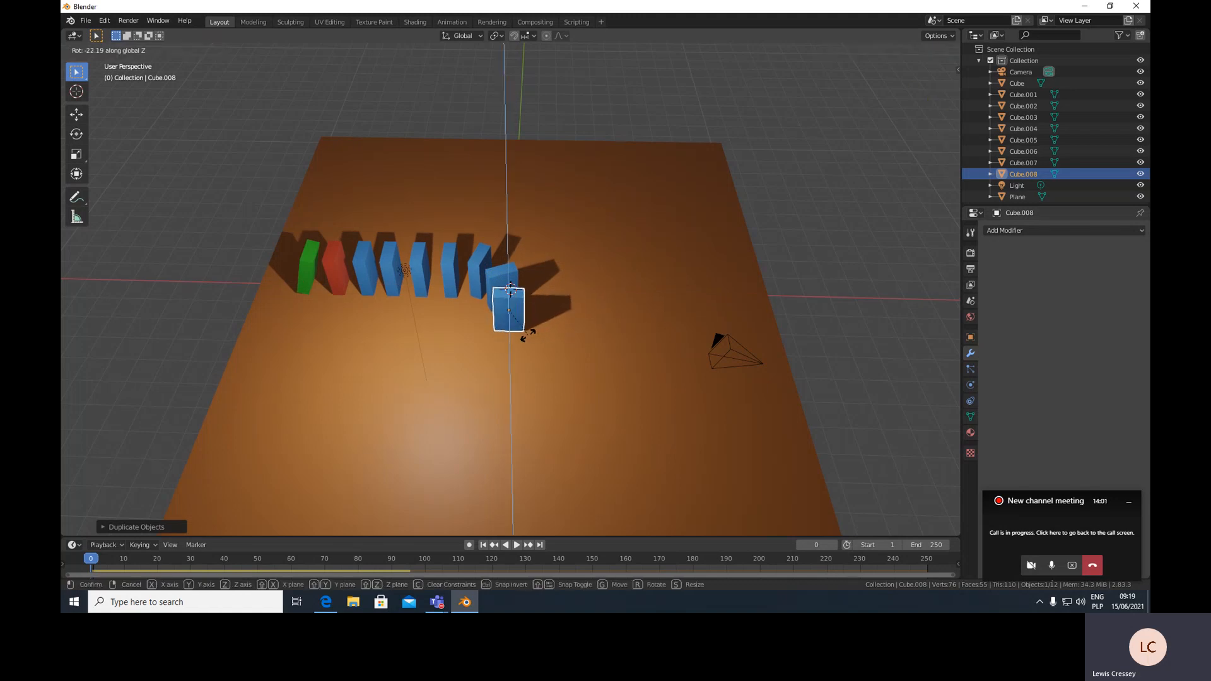
pyautogui.click(528, 336)
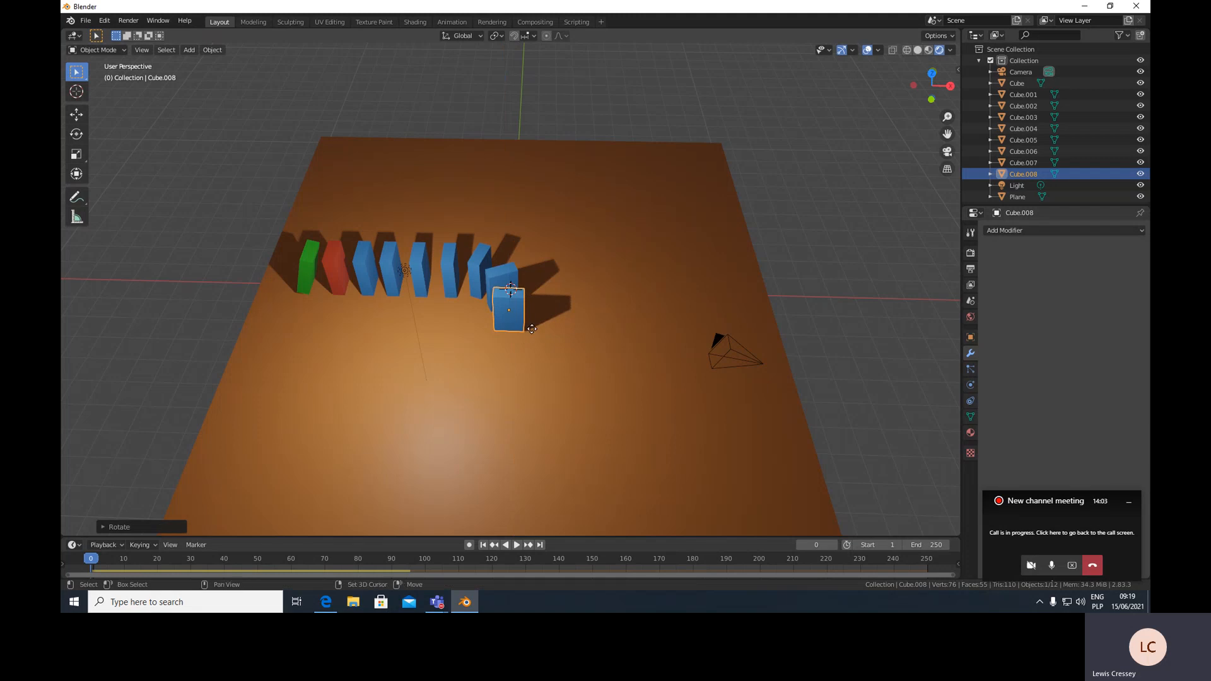
# Duplicate the end domino three times along negative Y, spacing the copies about 1 m apart to continue past the corner.
pyautogui.hotkey('shift', 'd')
pyautogui.press('y')
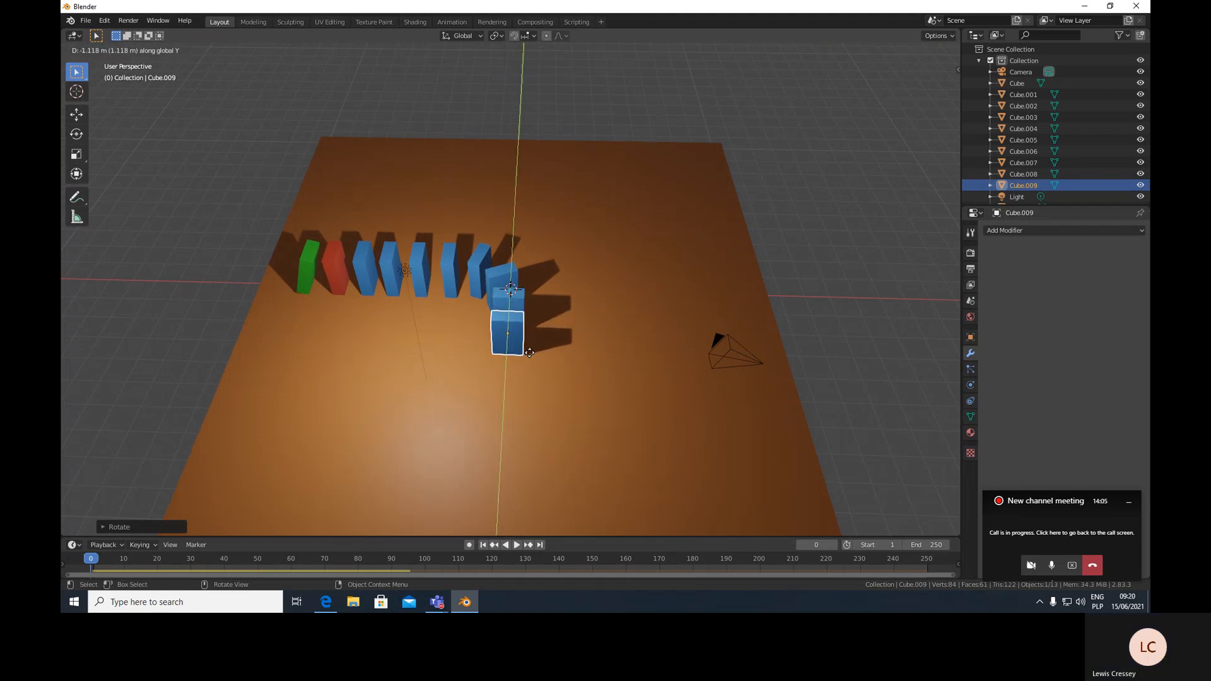
pyautogui.click(529, 352)
pyautogui.hotkey('shift', 'd')
pyautogui.press('y')
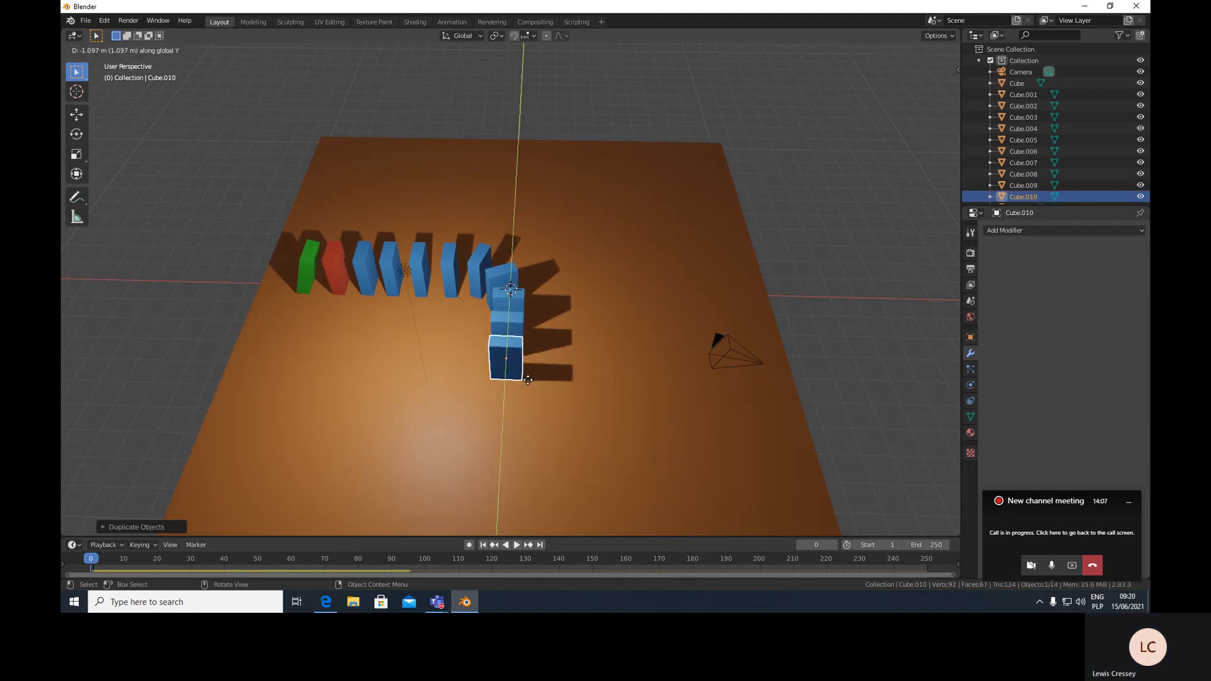
pyautogui.click(528, 381)
pyautogui.hotkey('shift', 'd')
pyautogui.press('y')
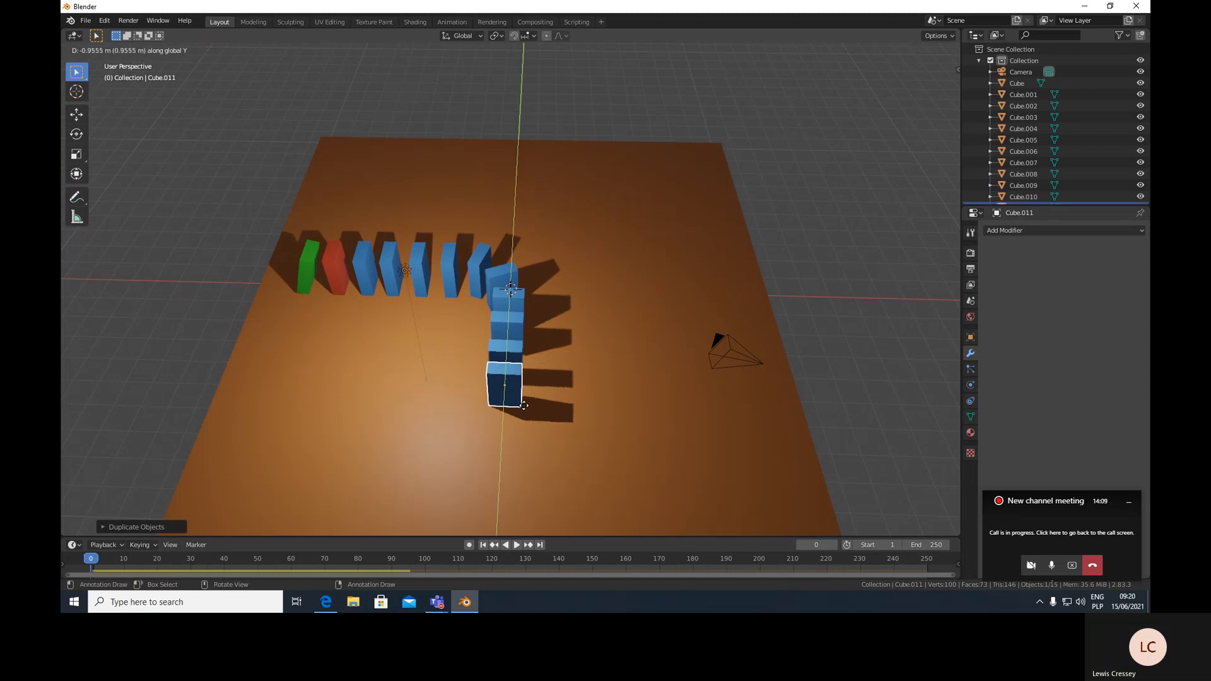
pyautogui.click(524, 406)
# Play the simulation from two viewing angles to check how the dominoes topple around the corner, returning to frame 0 each time.
pyautogui.moveTo(479, 384); pyautogui.dragTo(483, 354, button='middle')
pyautogui.press('space')
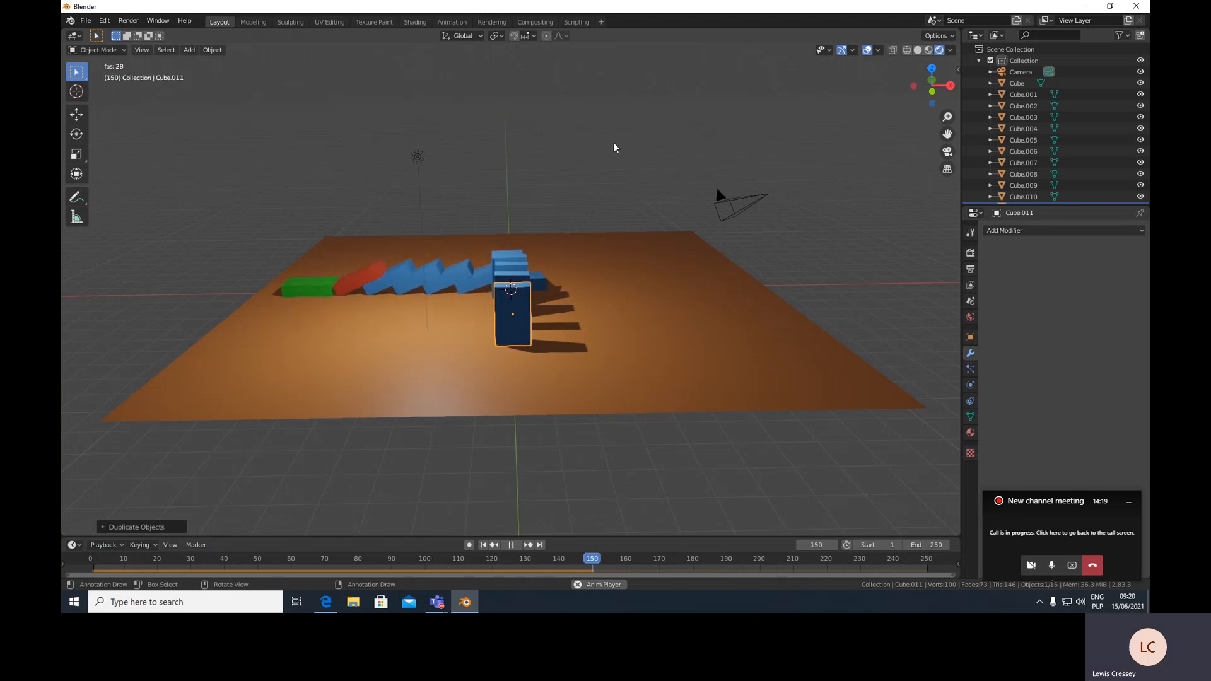
pyautogui.press('Escape')
pyautogui.moveTo(554, 238); pyautogui.dragTo(427, 229, button='middle')
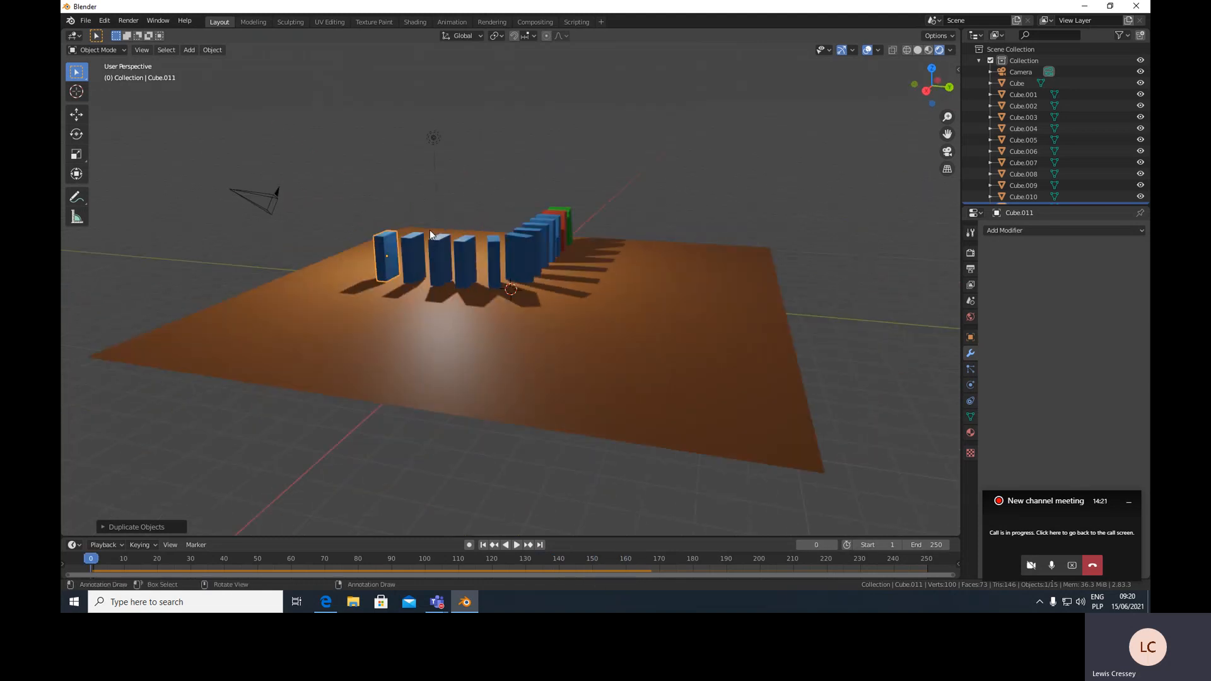
pyautogui.moveTo(523, 275); pyautogui.dragTo(520, 315, button='middle')
pyautogui.press('space')
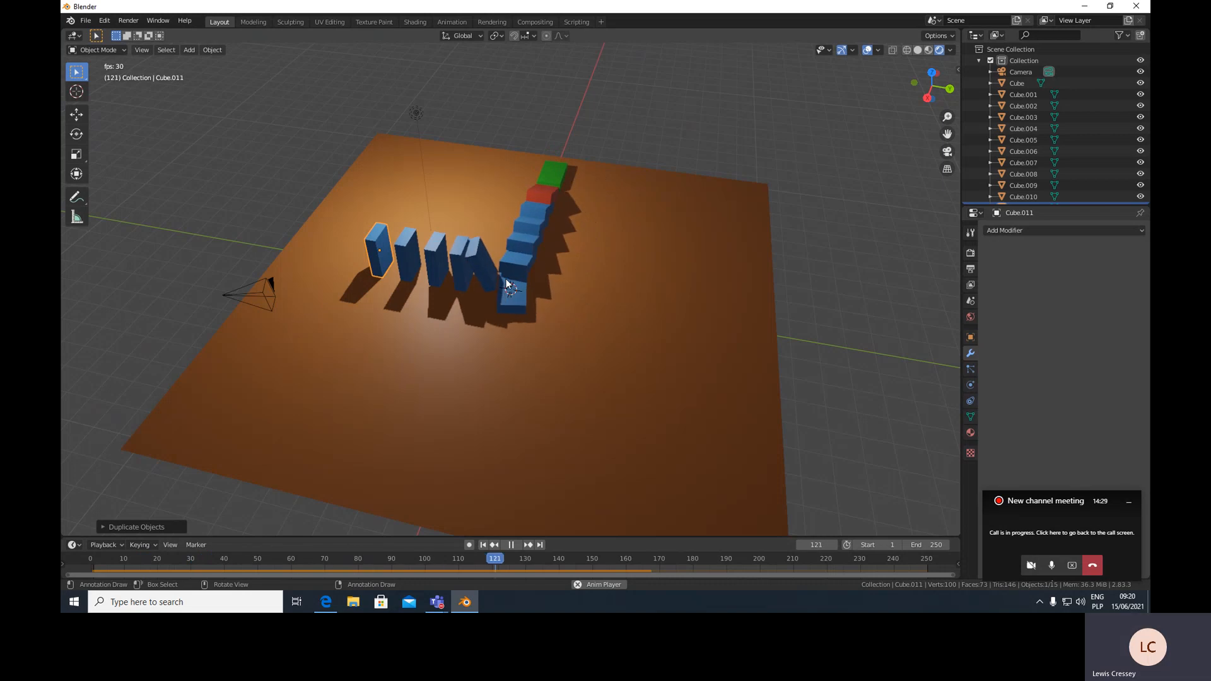
pyautogui.press('Escape')
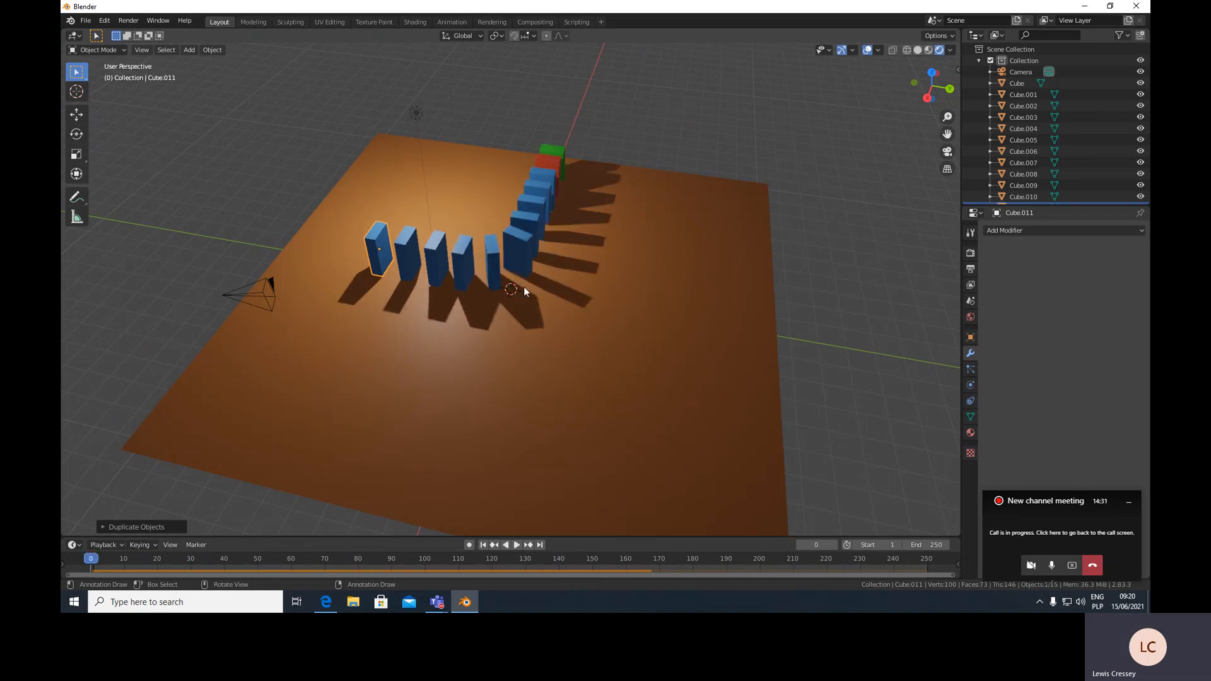
# Select the four dominoes after the corner and move them together about 0.3 m along positive X.
pyautogui.moveTo(460, 267); pyautogui.dragTo(471, 275, button='middle')
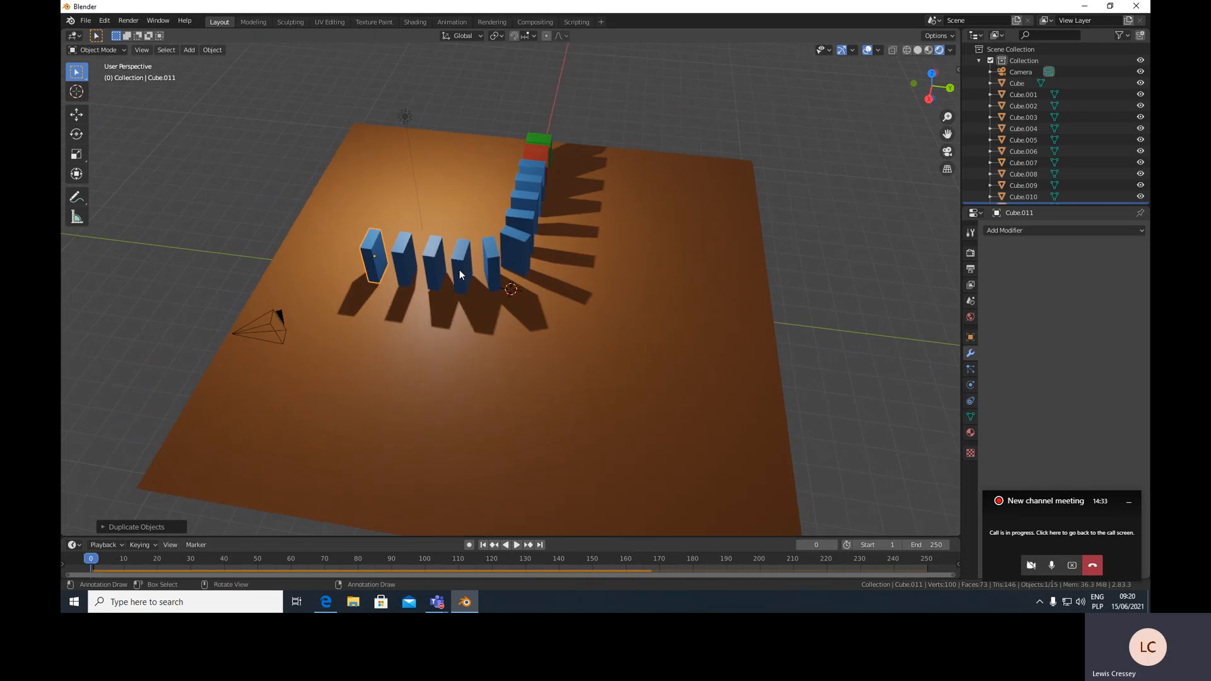
pyautogui.click(460, 271)
pyautogui.keyDown('shift'); pyautogui.click(430, 268); pyautogui.keyUp('shift')
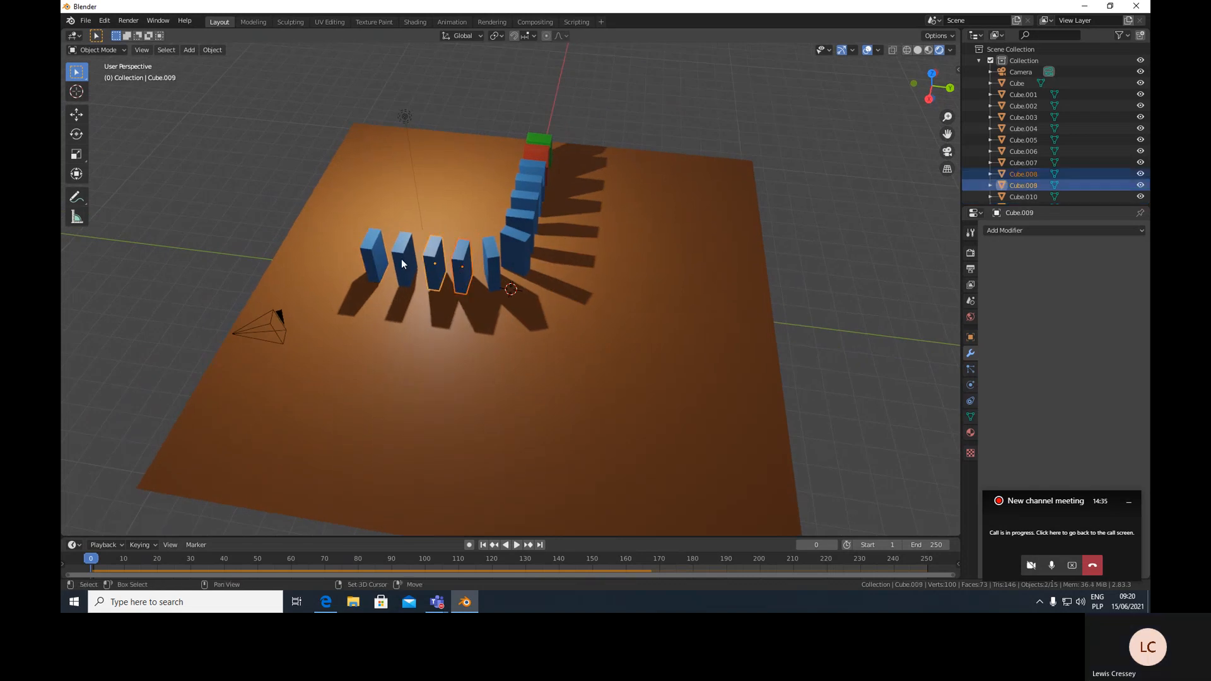
pyautogui.keyDown('shift'); pyautogui.click(401, 259); pyautogui.keyUp('shift')
pyautogui.keyDown('shift'); pyautogui.click(369, 259); pyautogui.keyUp('shift')
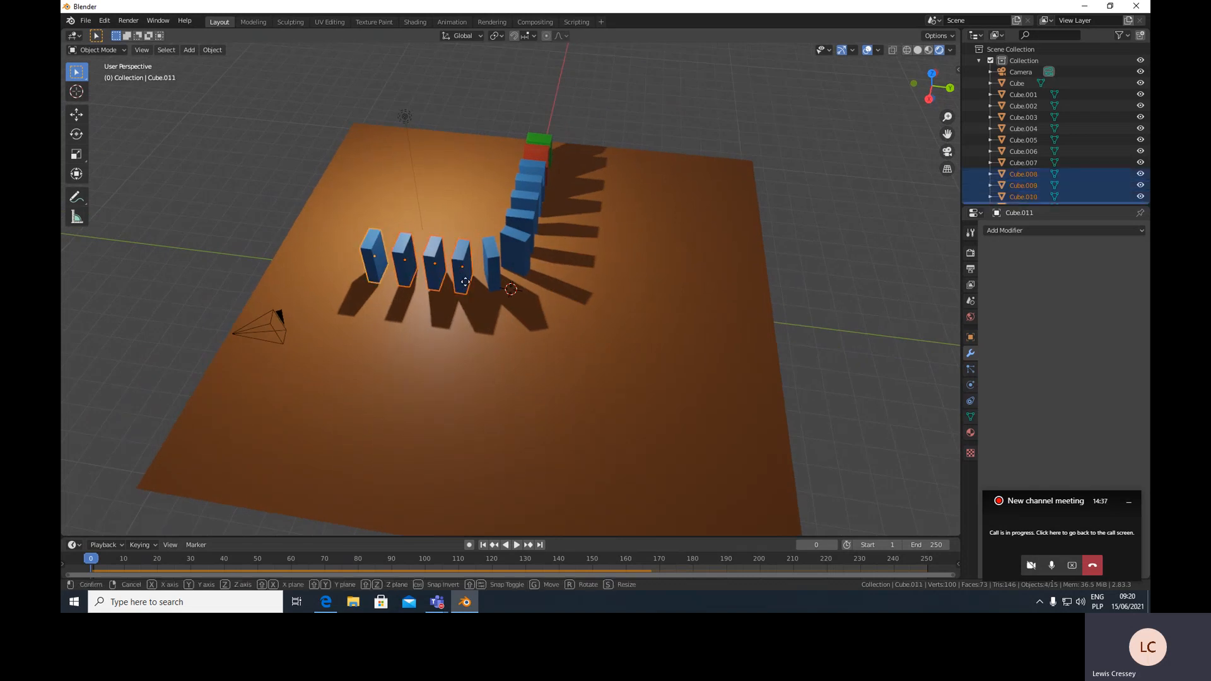
pyautogui.press('g')
pyautogui.press('y')
pyautogui.press('x')
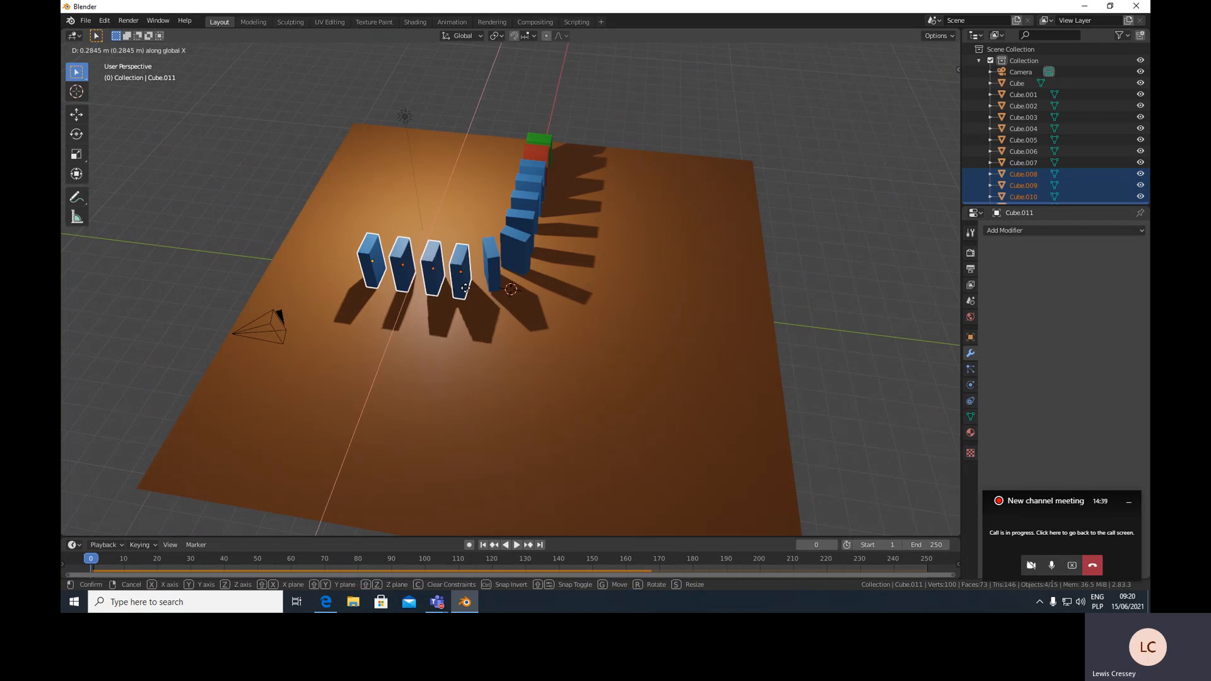
pyautogui.click(466, 289)
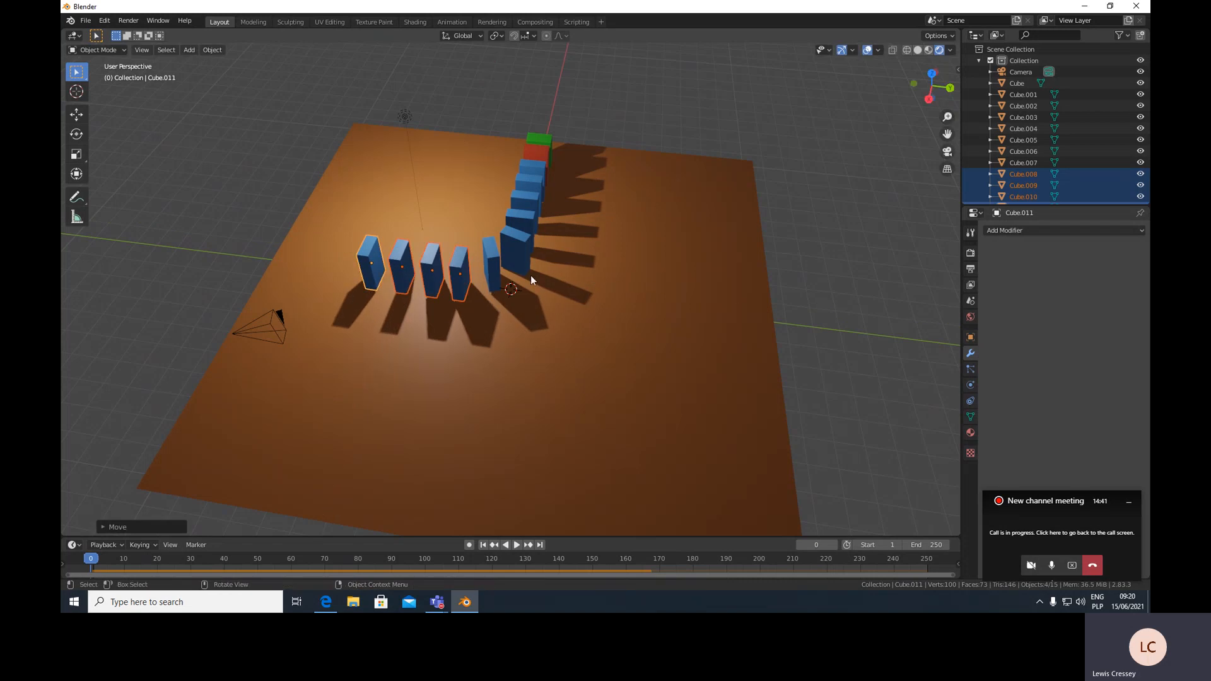
# Play the simulation again to check the adjusted corner, and return to frame 0.
pyautogui.press('space')
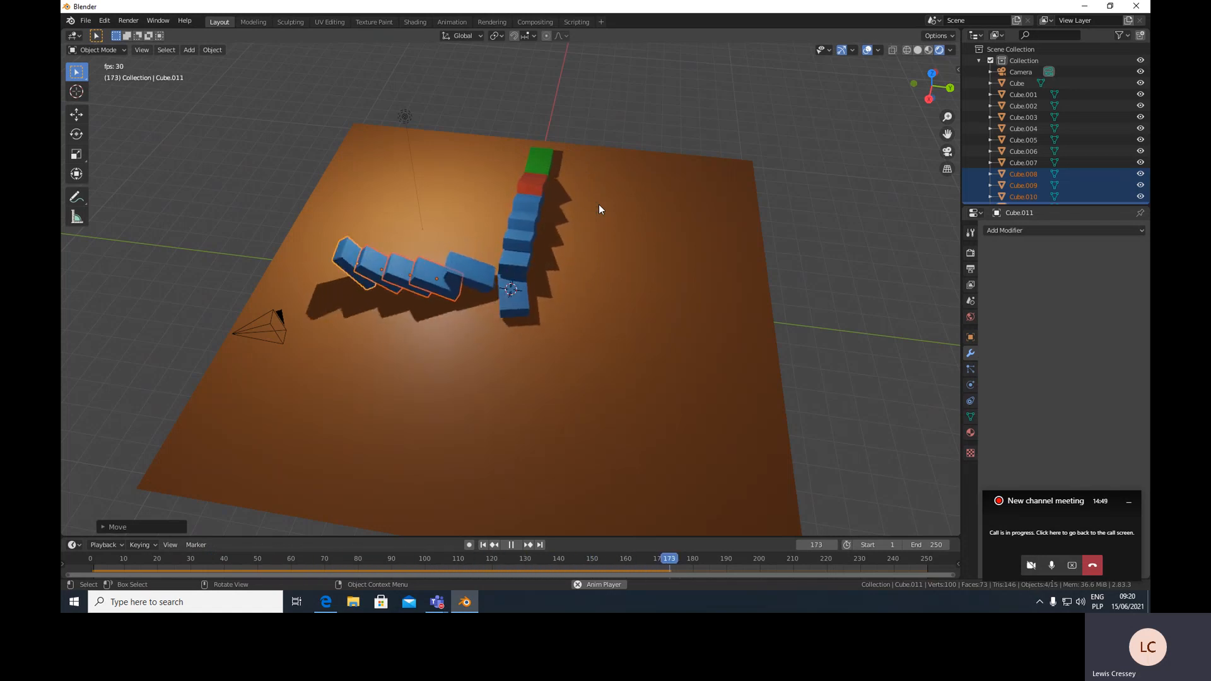
pyautogui.press('Escape')
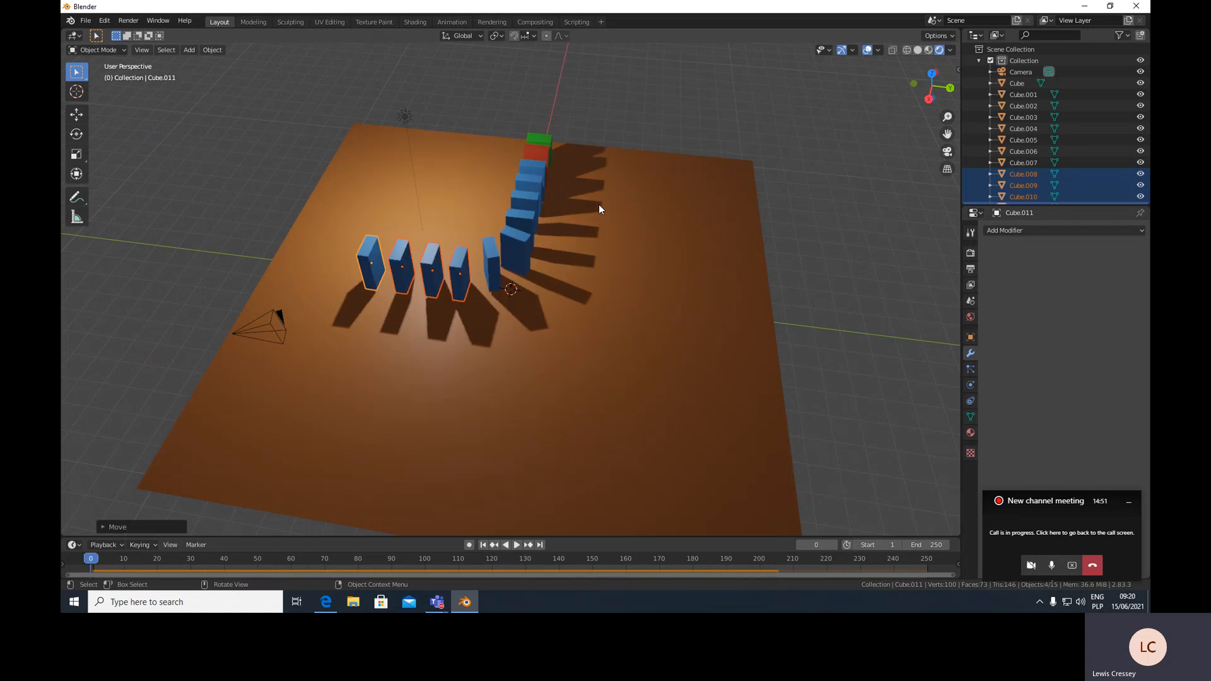
pyautogui.moveTo(600, 204); pyautogui.dragTo(725, 182, button='middle')
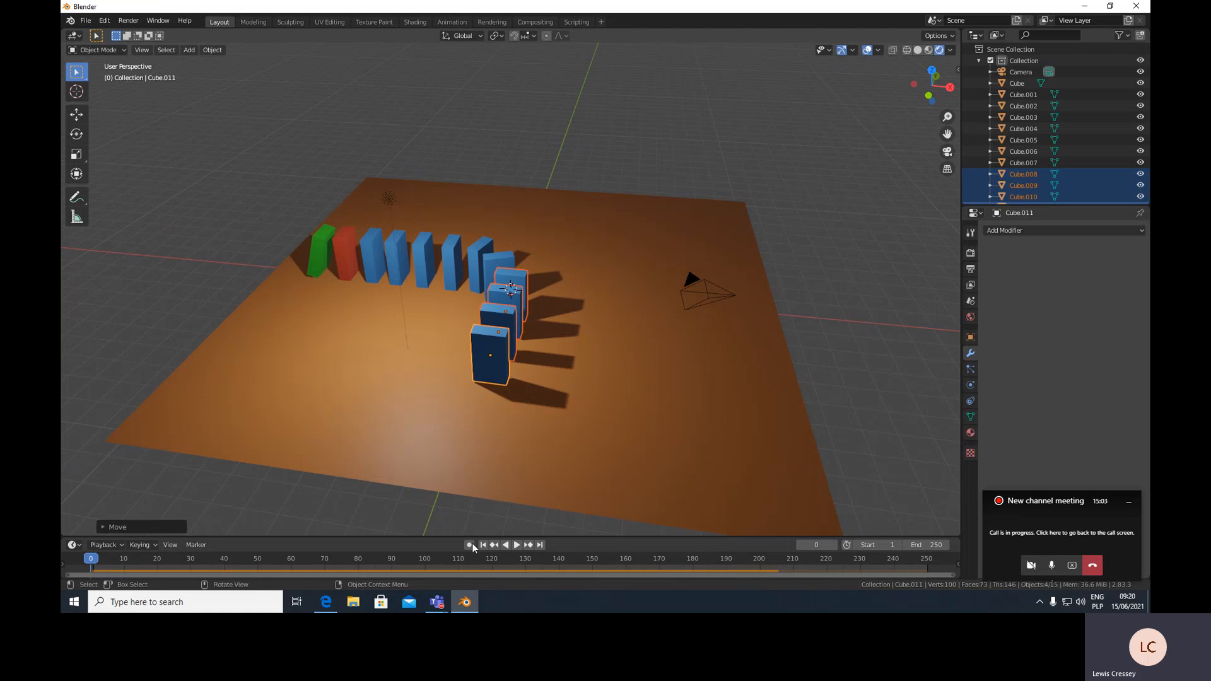
pyautogui.click(1089, 569)
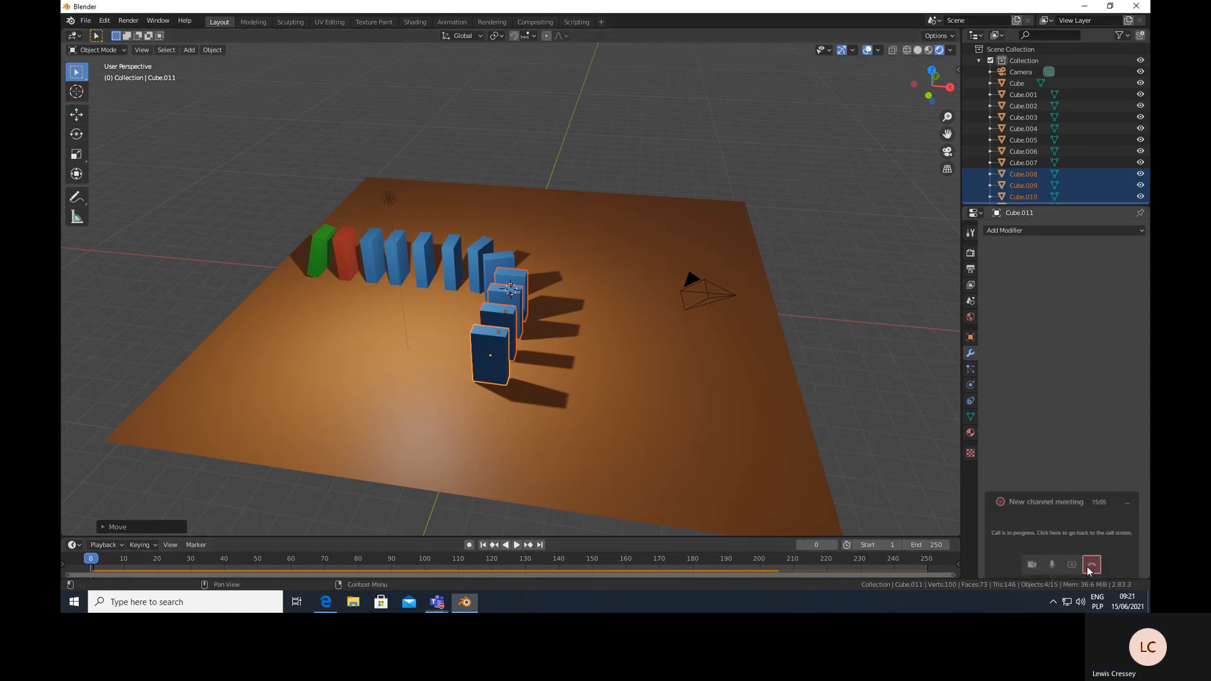